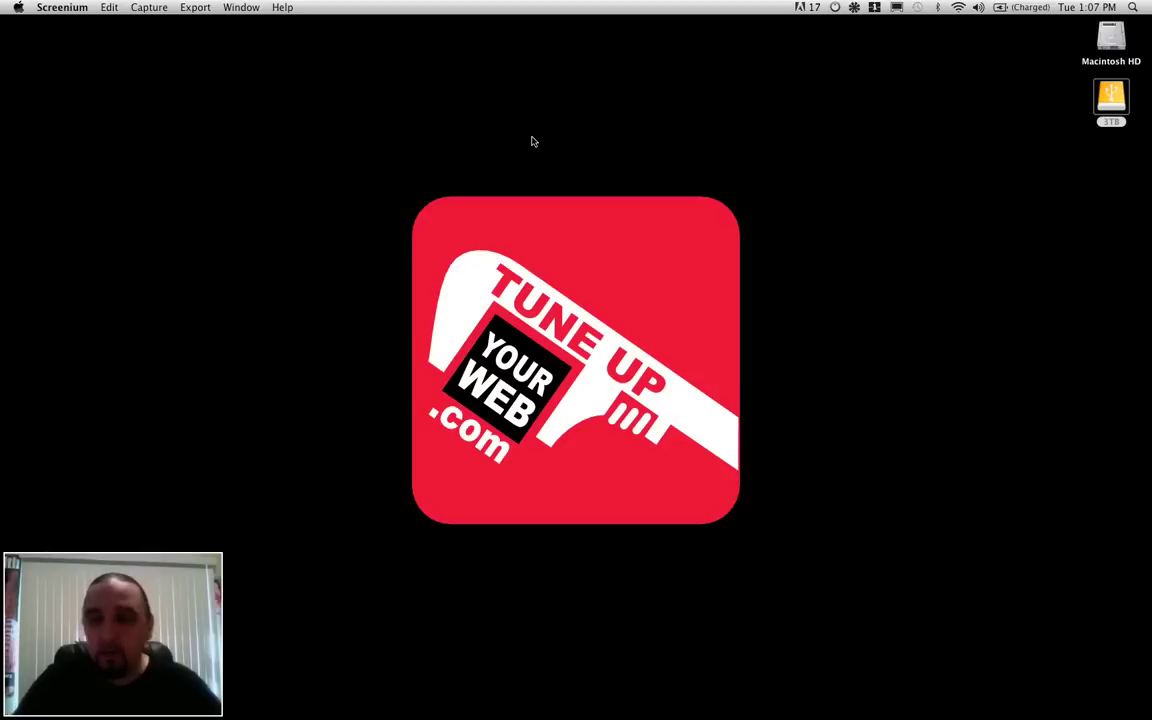
Log in to the site admin, look over the 'Website Coming Soon' home page, and return to the Dashboard
key("super+Tab")
key("super+Tab")
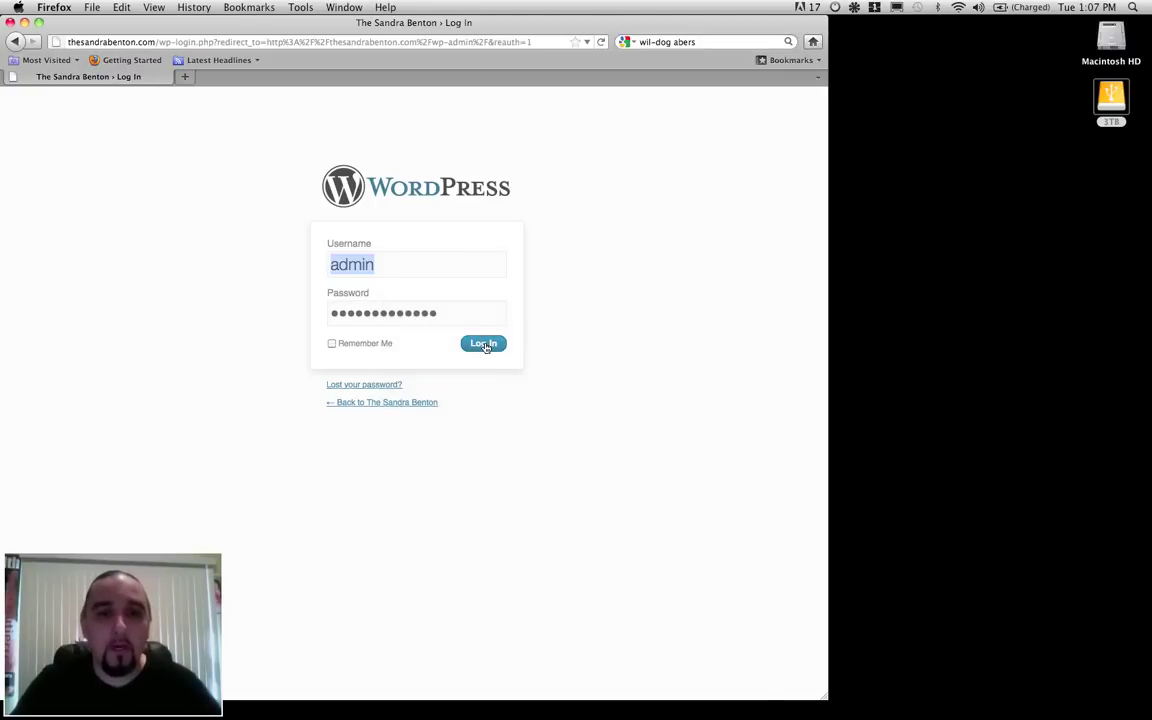
left_click(484, 344)
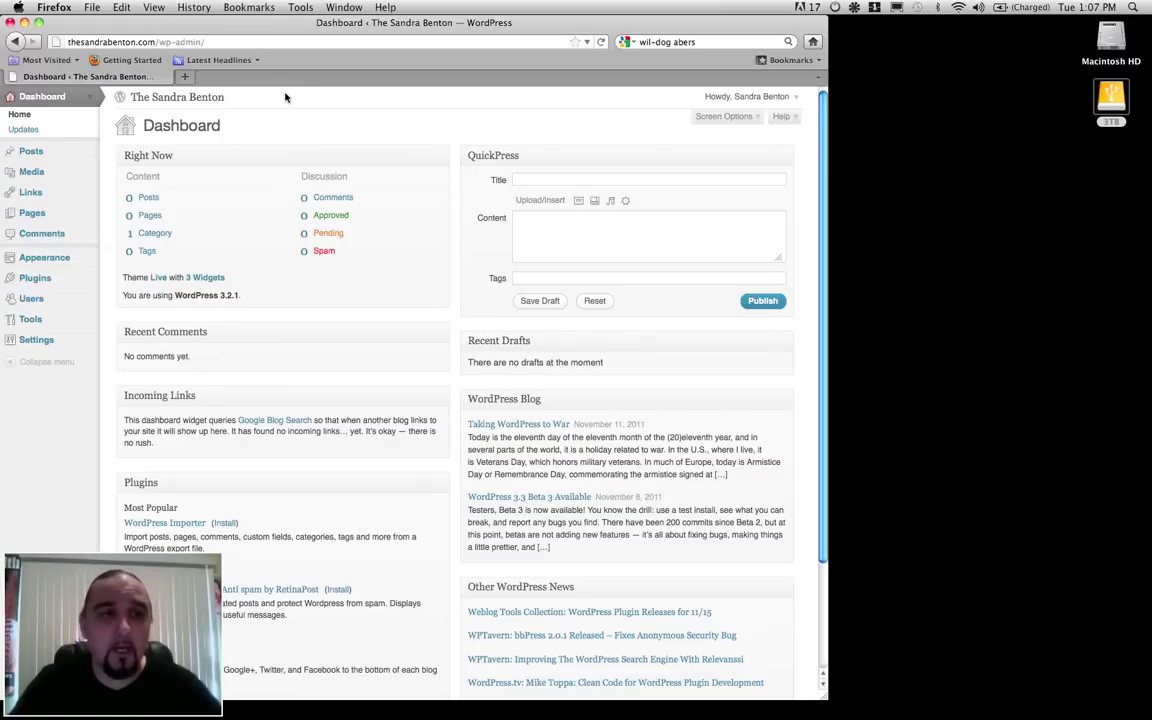
left_click(195, 97)
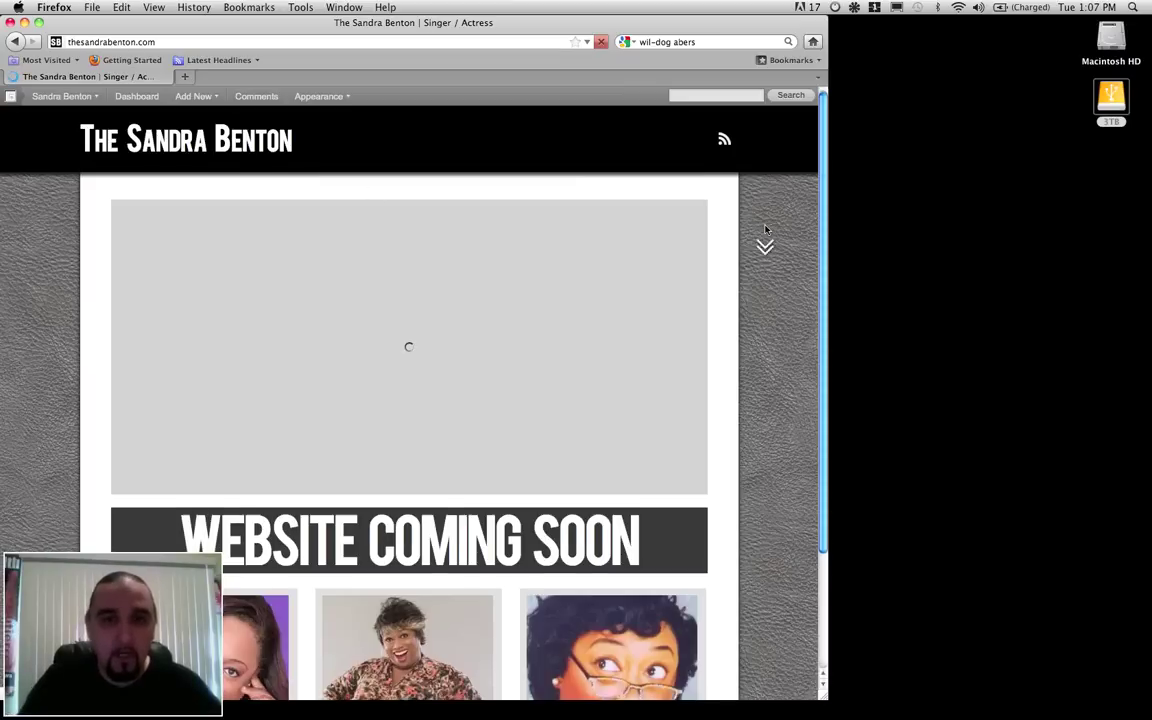
scroll(765, 230, "down", 3)
scroll(765, 230, "up", 2)
scroll(765, 230, "down", 2)
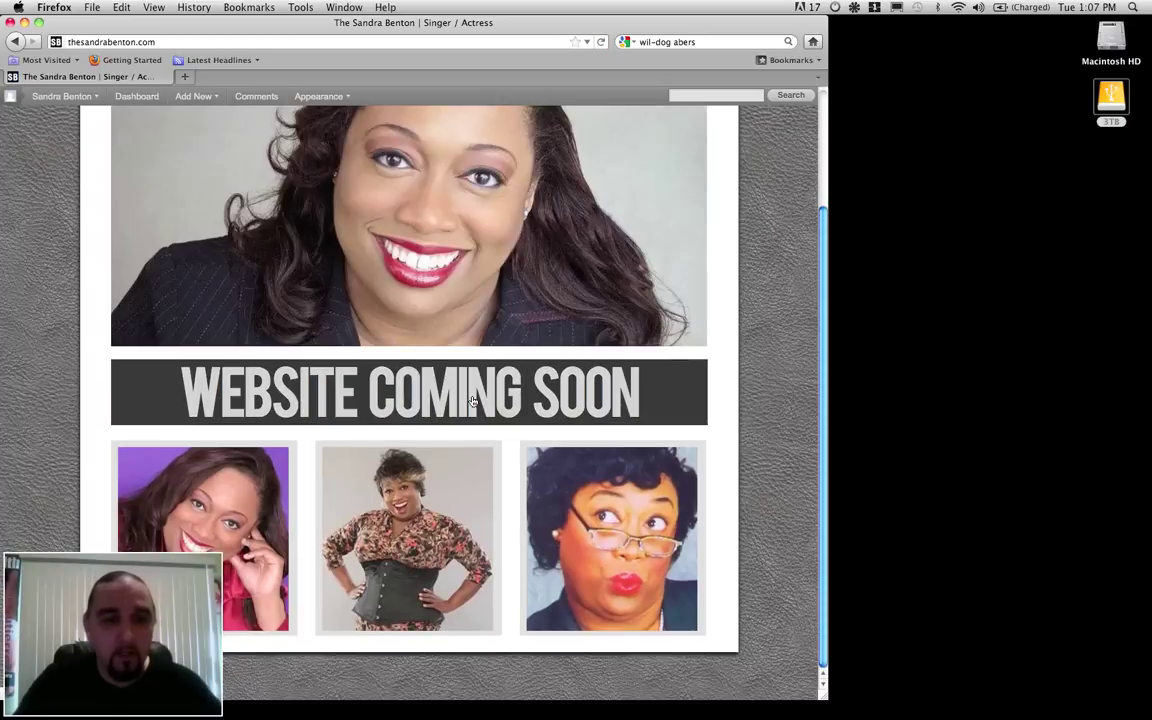
scroll(766, 274, "up", 3)
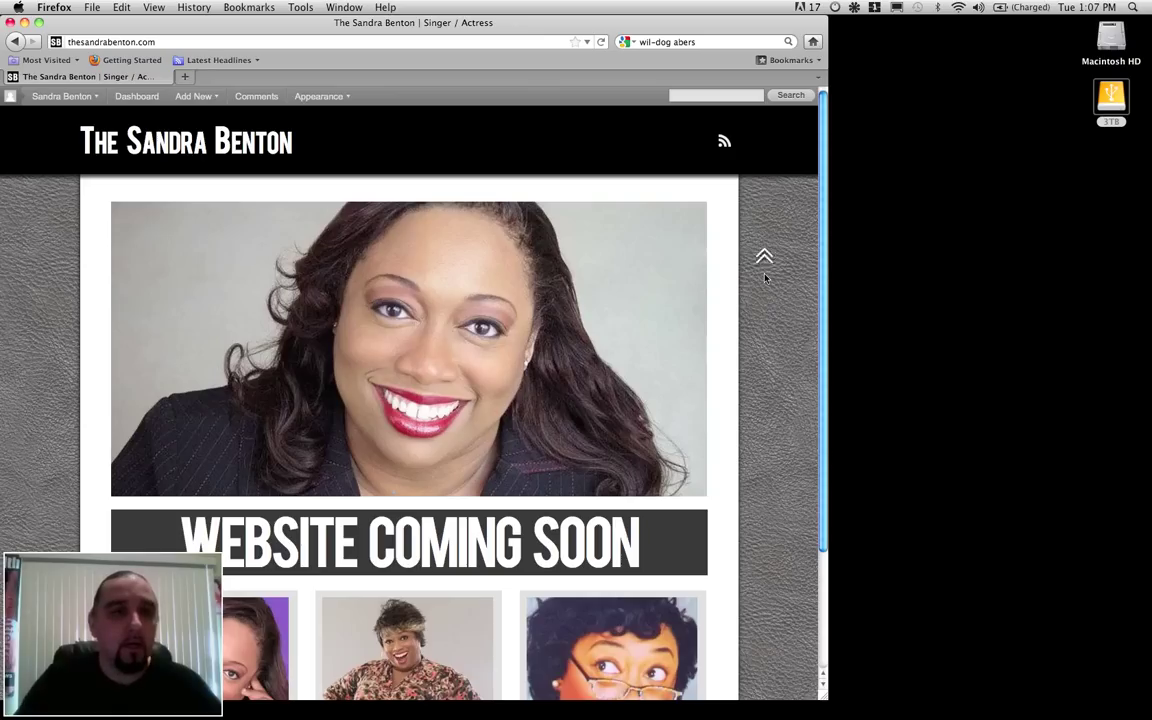
left_click(130, 98)
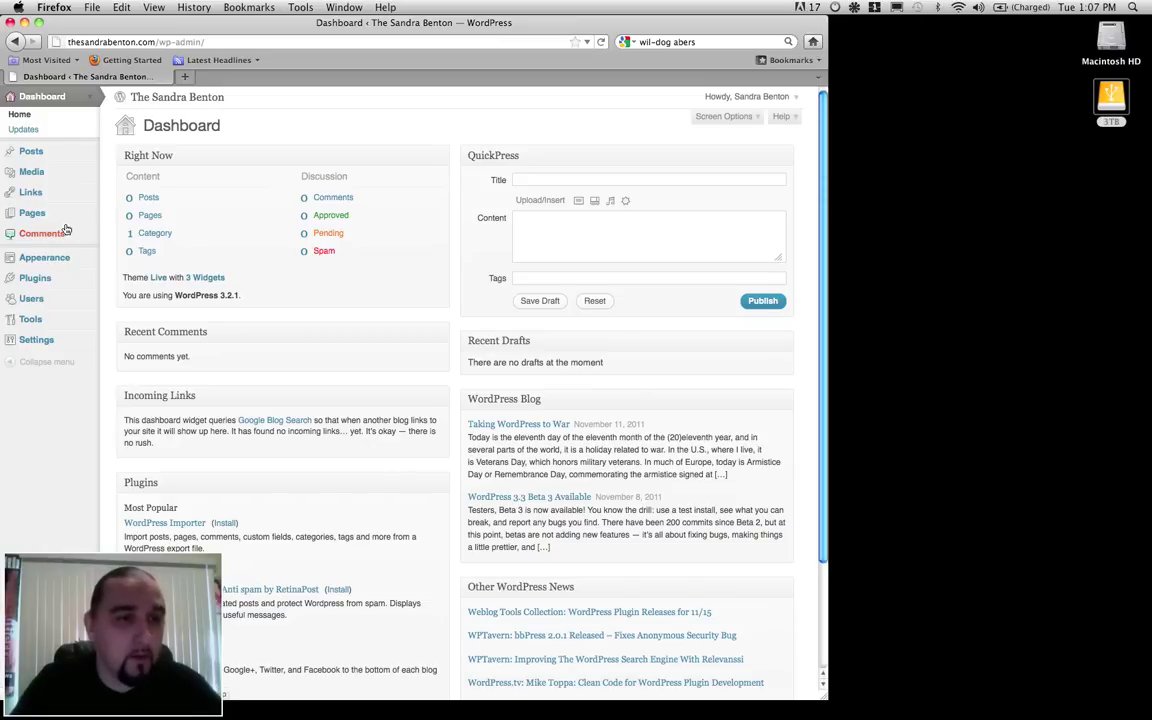
Search Add New Plugins for 'podpress', then install and activate podPress 8.8.10.12
left_click(44, 278)
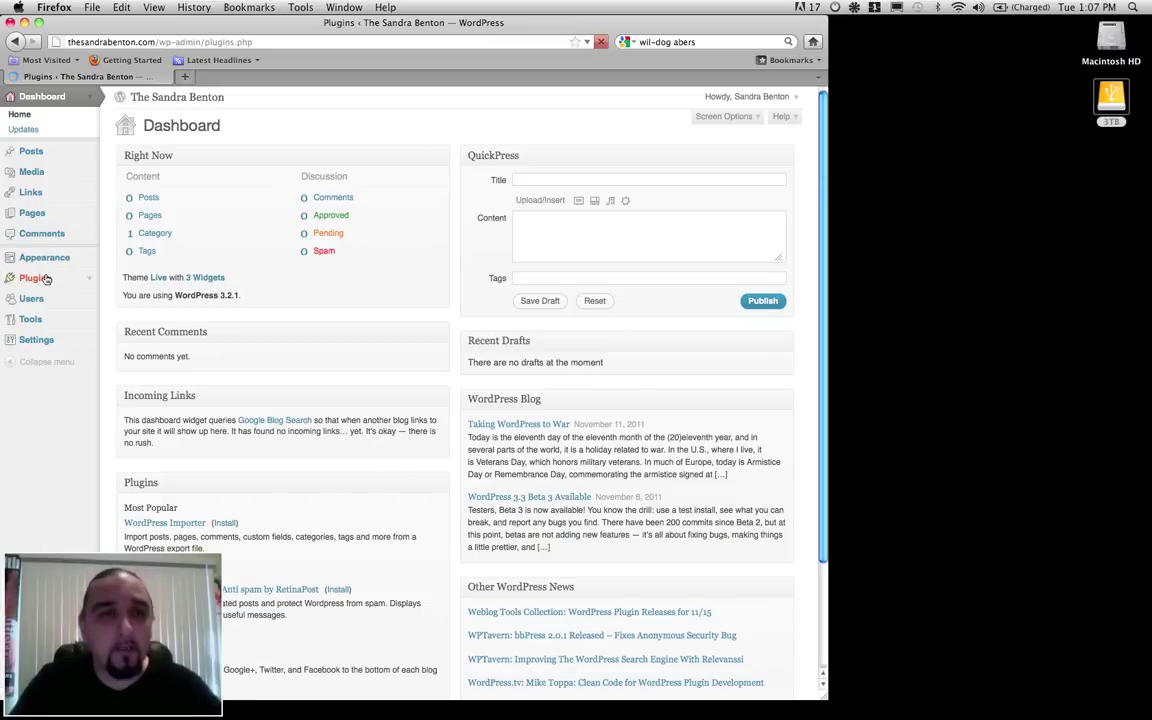
left_click(221, 126)
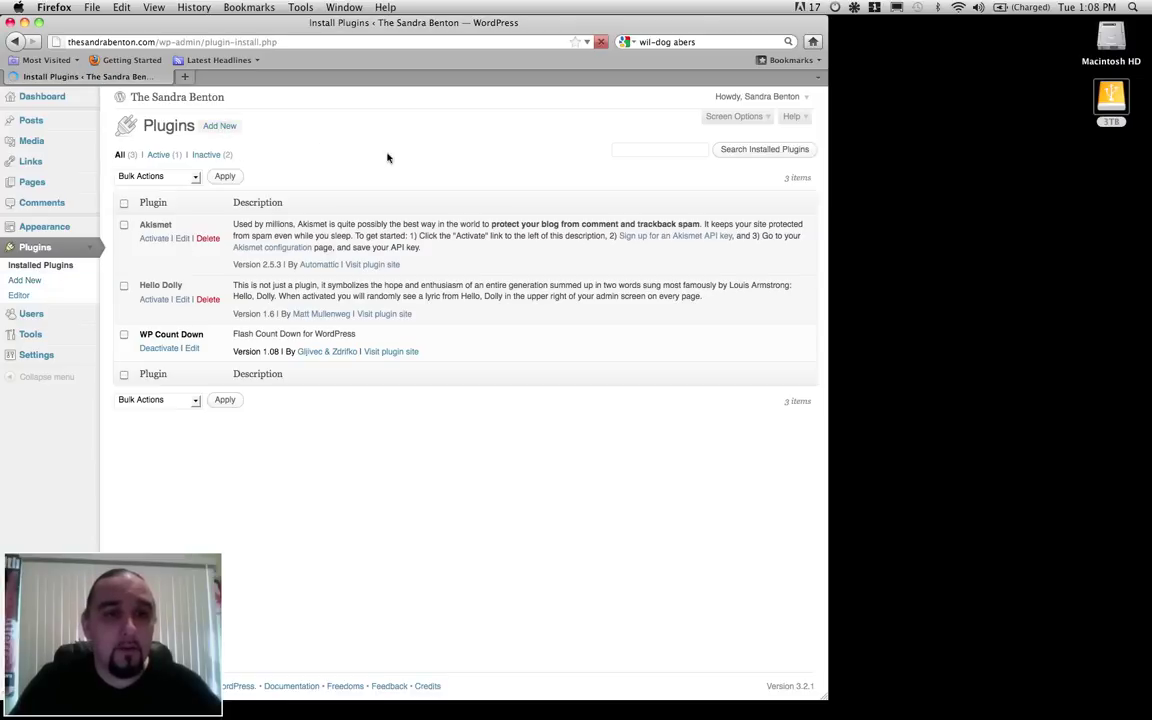
type("po")
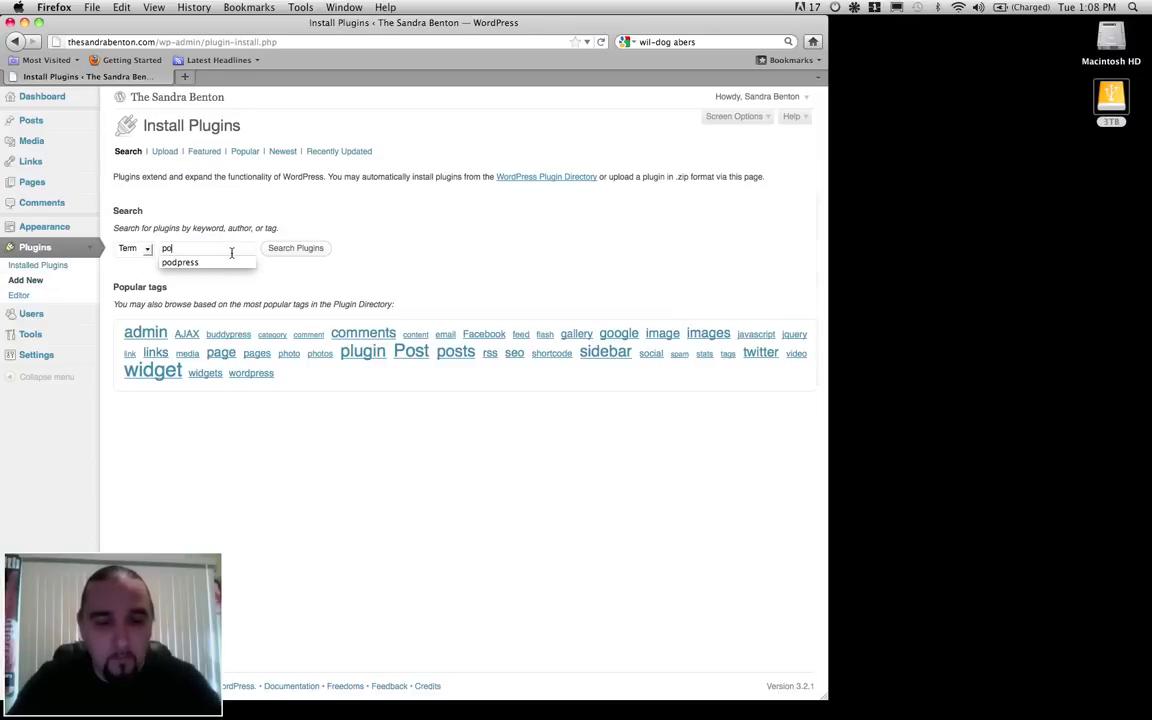
type("dpress")
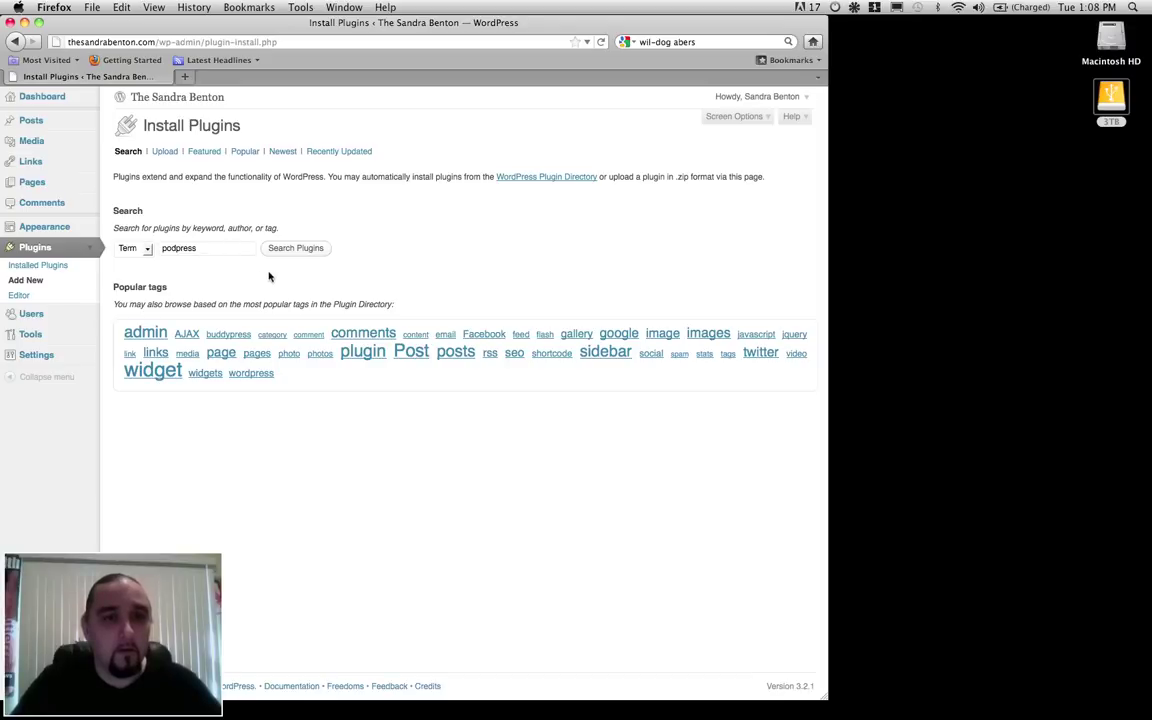
left_click(293, 253)
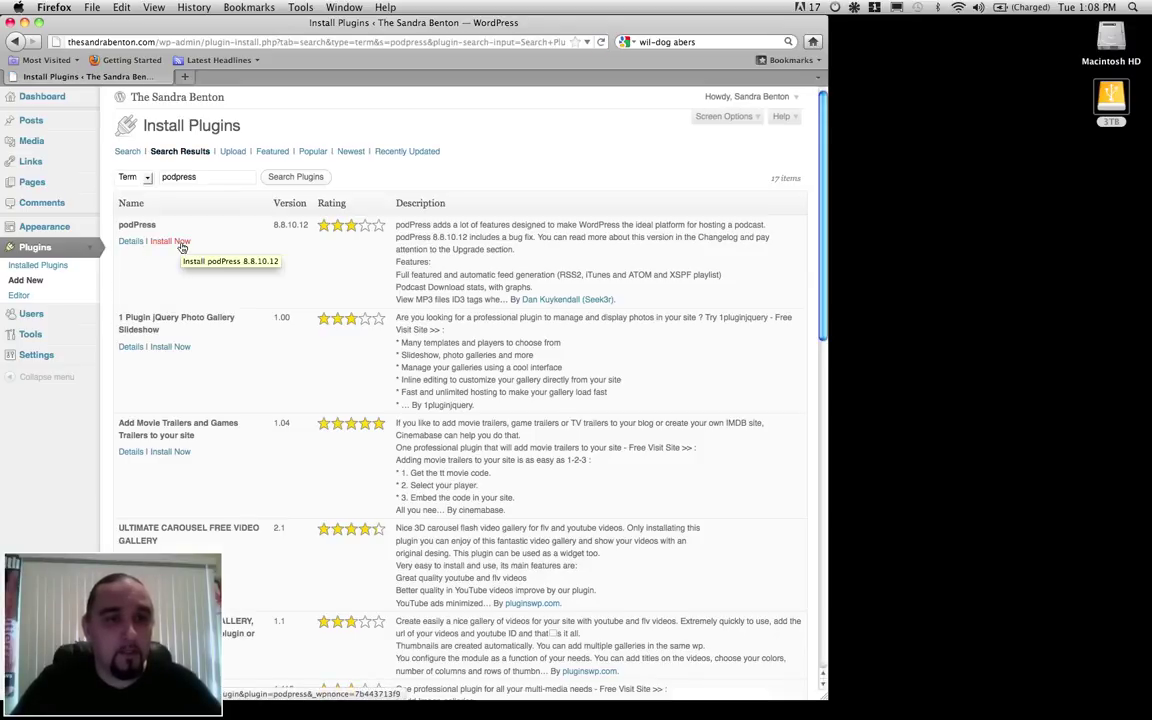
left_click(180, 242)
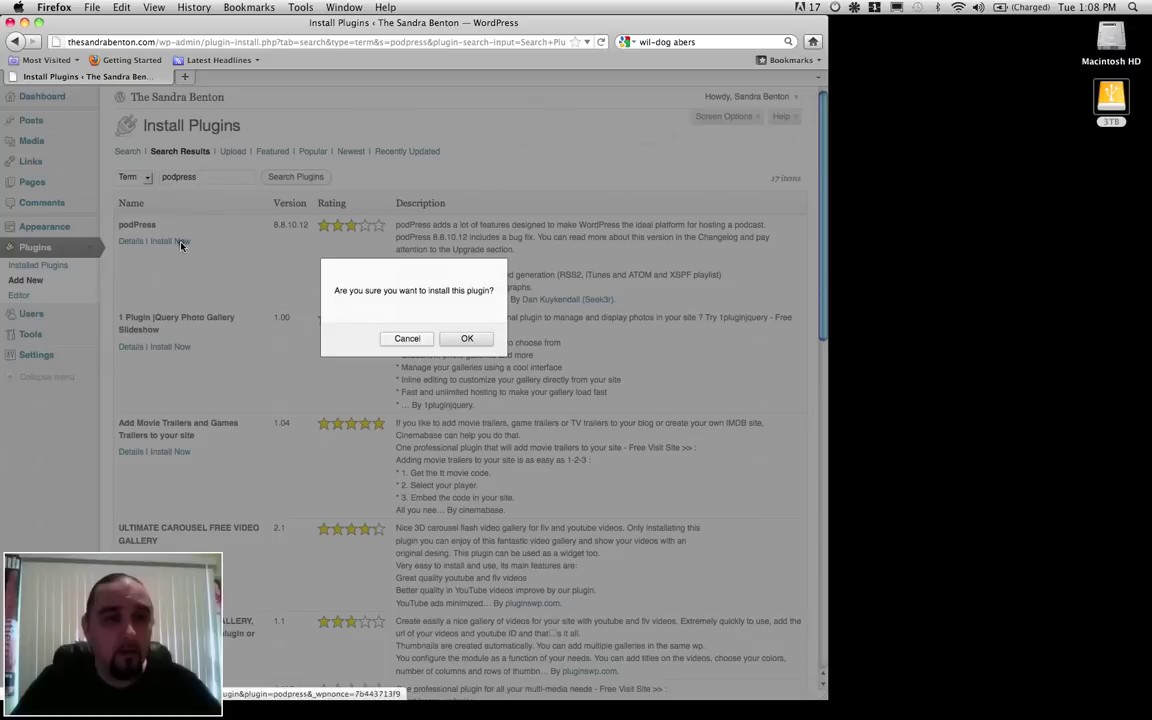
left_click(478, 338)
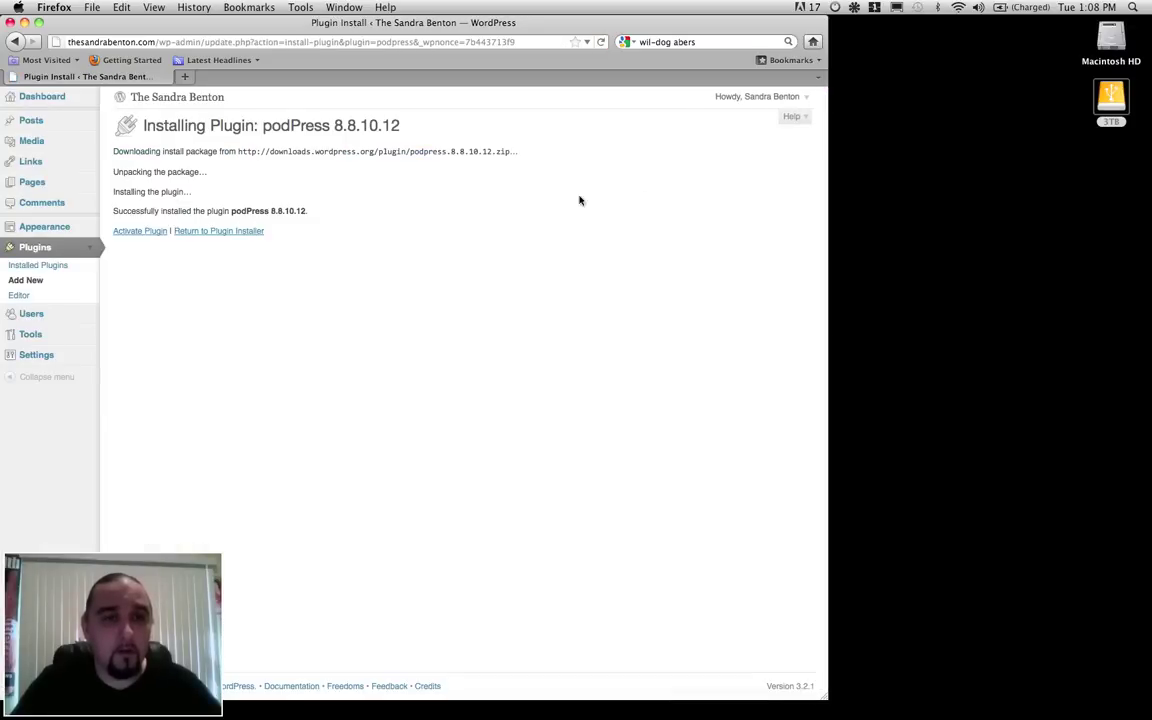
left_click(120, 232)
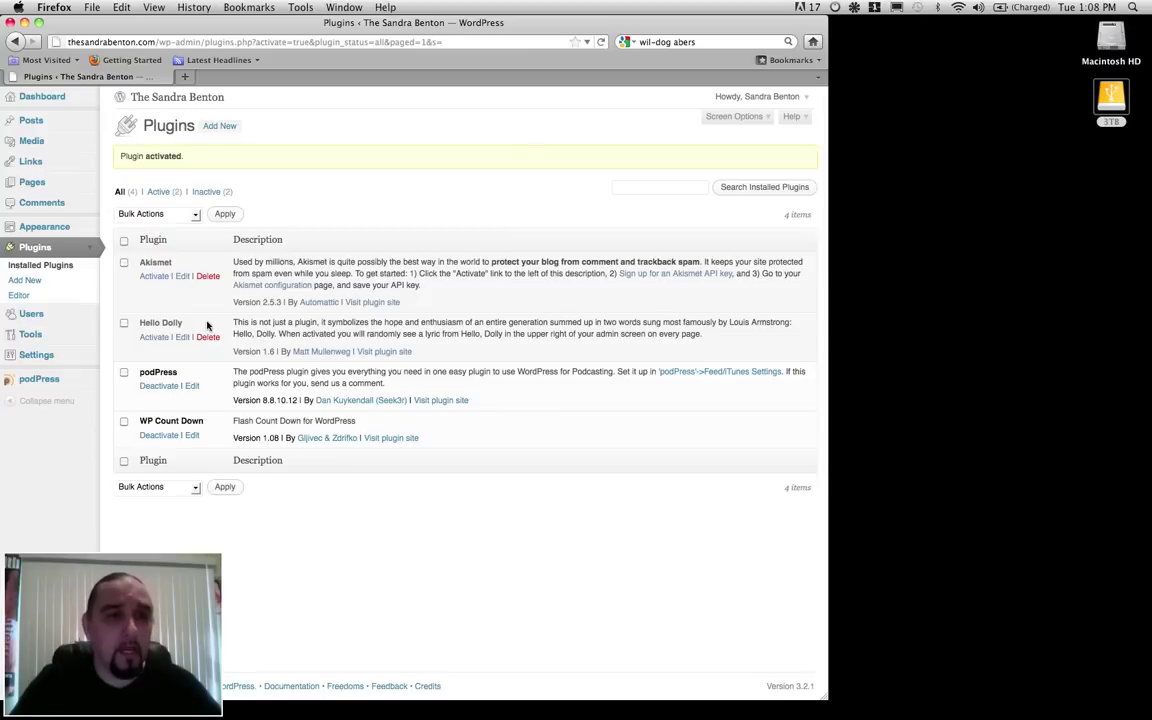
left_click(40, 381)
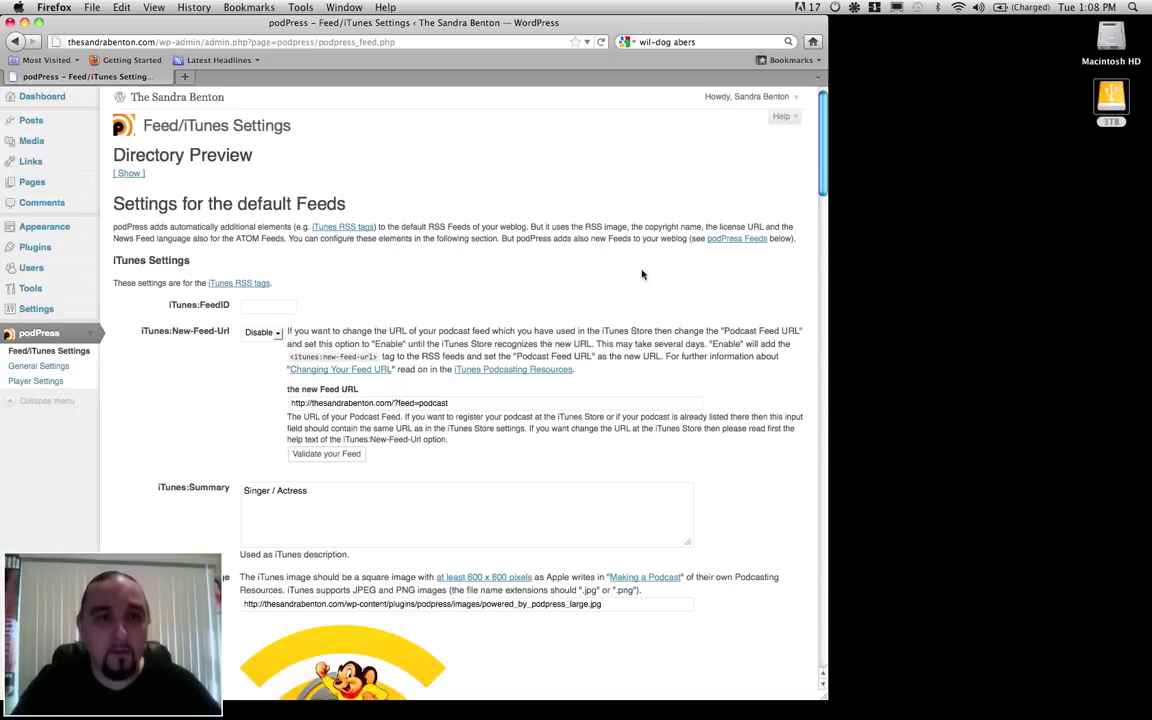
Review the podPress Feed/iTunes Settings, including the 'Singer / Actress' iTunes summary and the feeds introduction text
scroll(642, 274, "down", 4)
scroll(642, 274, "down", 6)
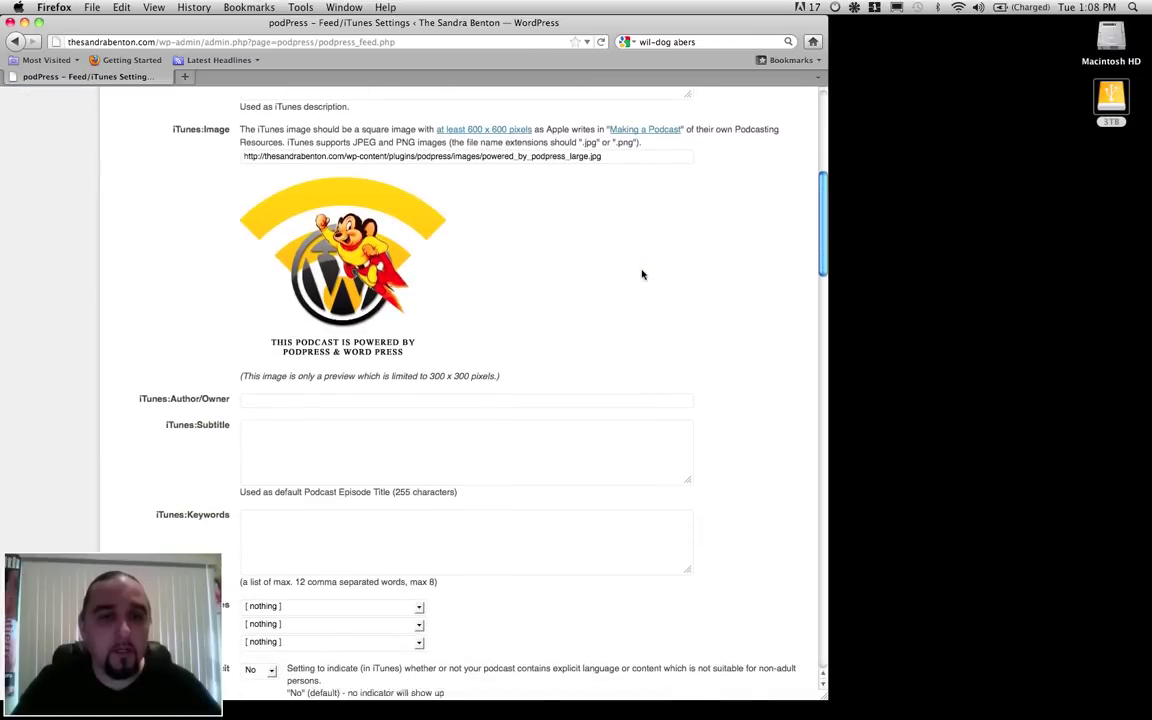
scroll(642, 274, "down", 1)
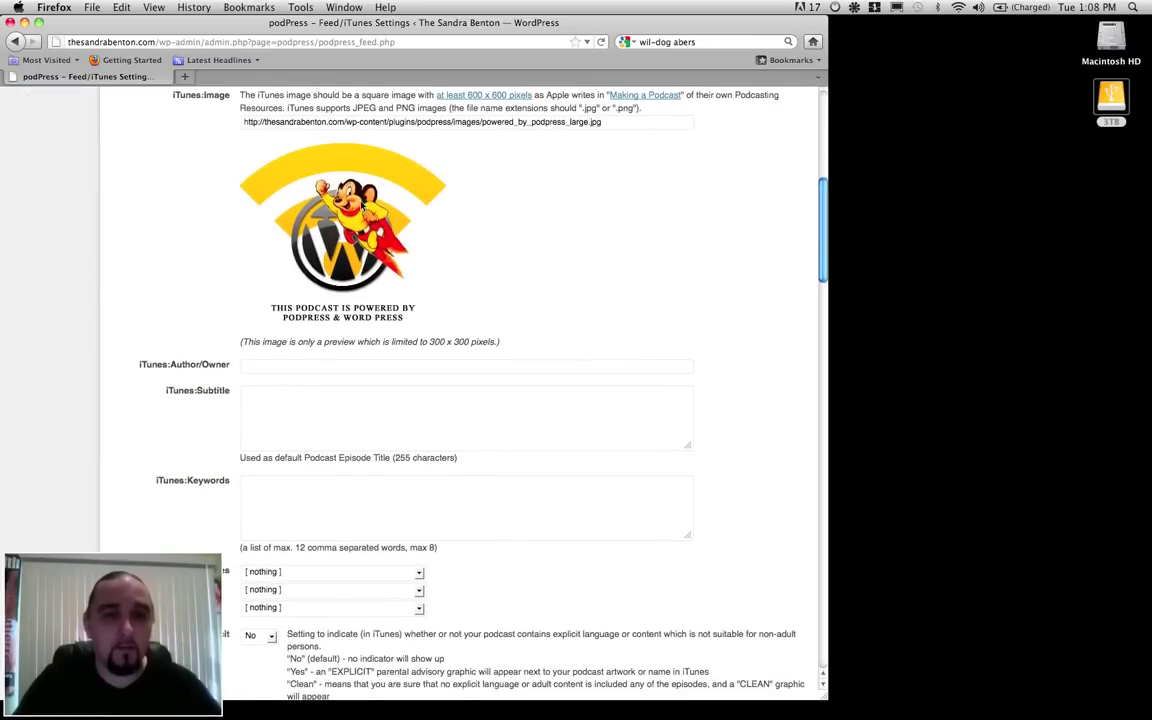
scroll(659, 263, "down", 3)
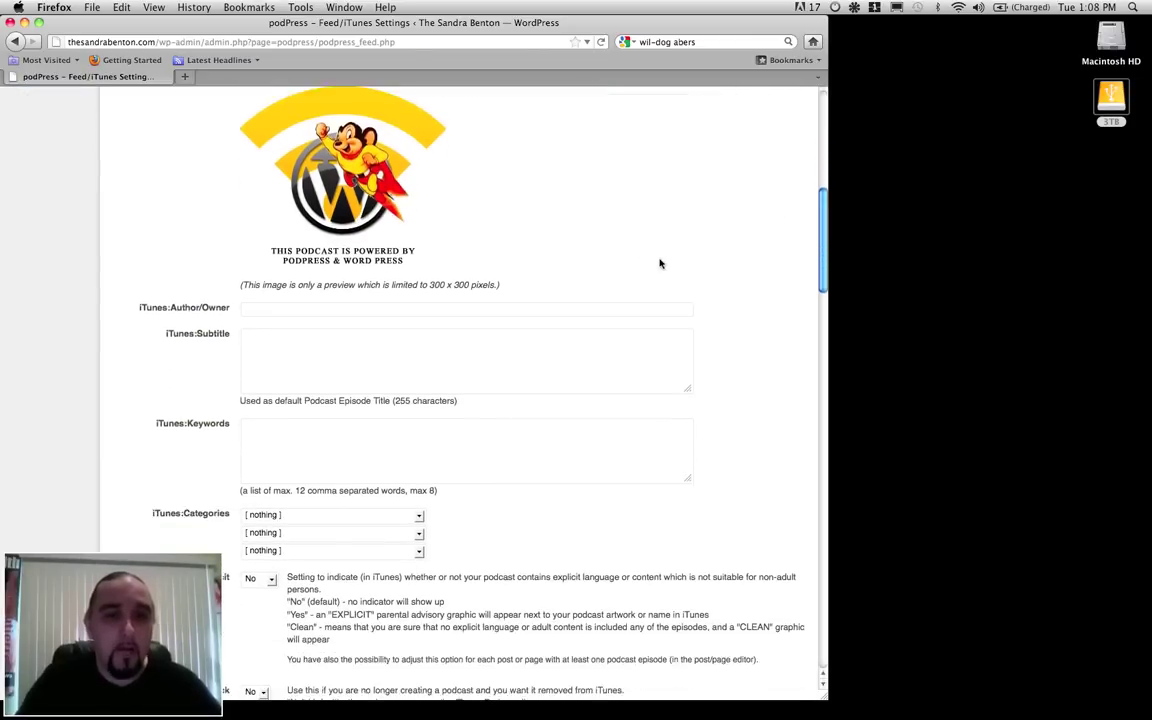
scroll(659, 263, "down", 15)
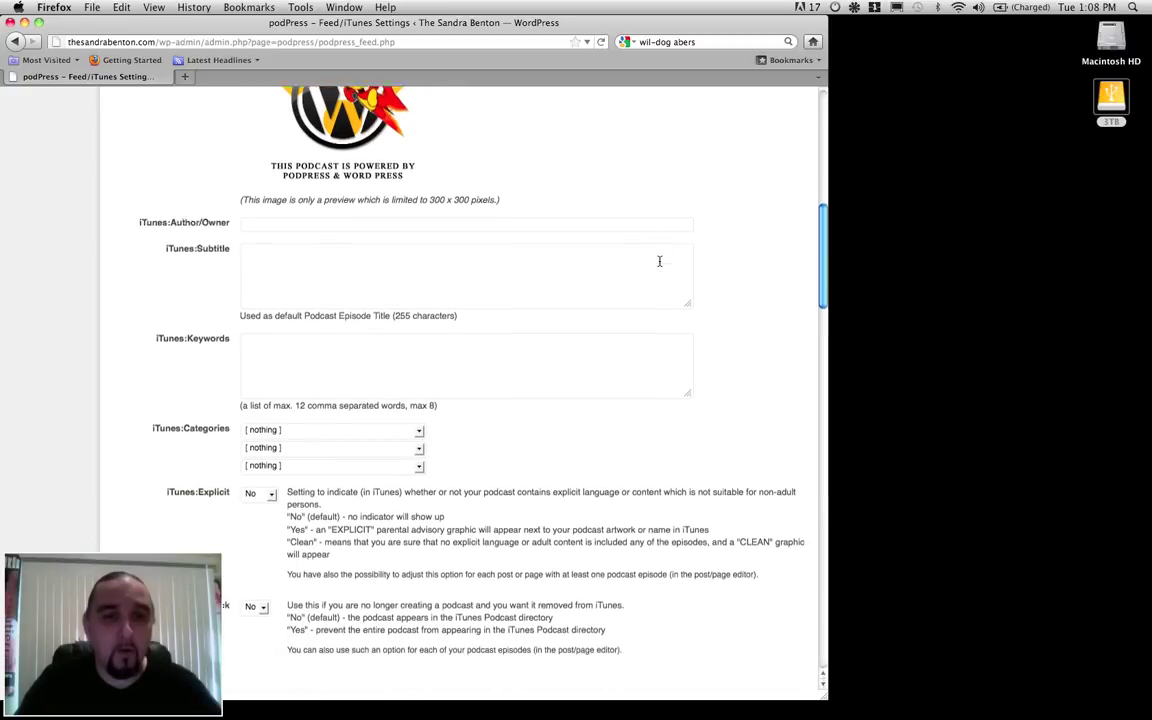
scroll(659, 263, "down", 5)
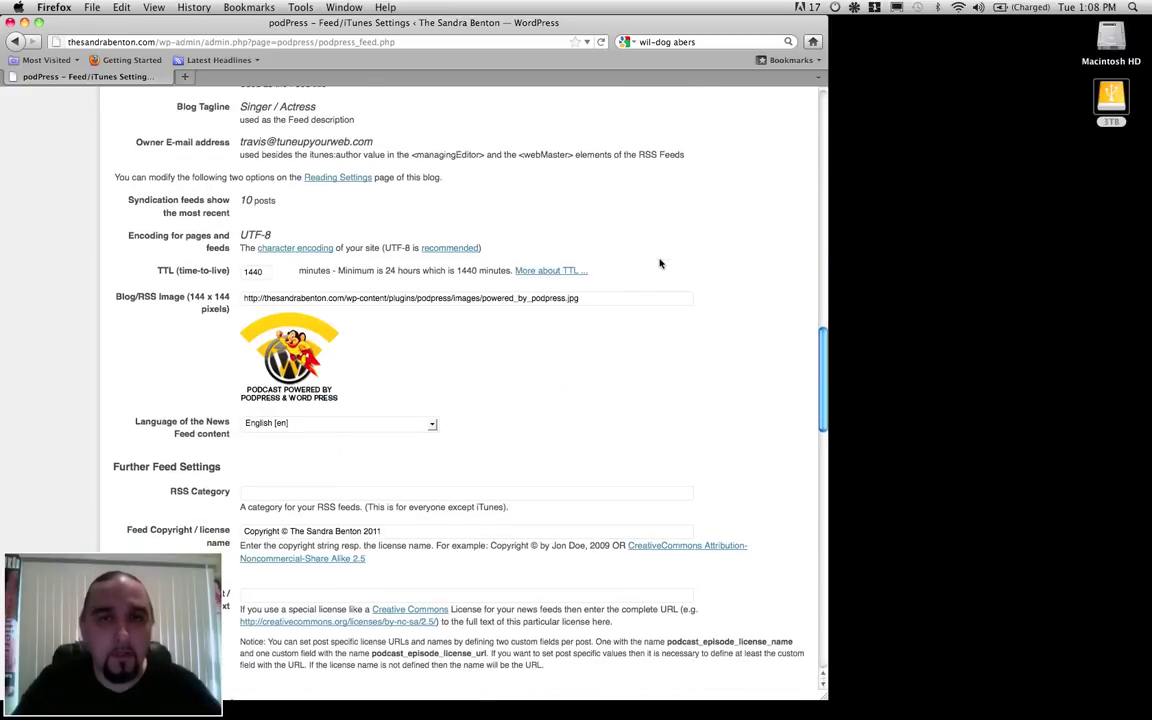
scroll(659, 263, "up", 15)
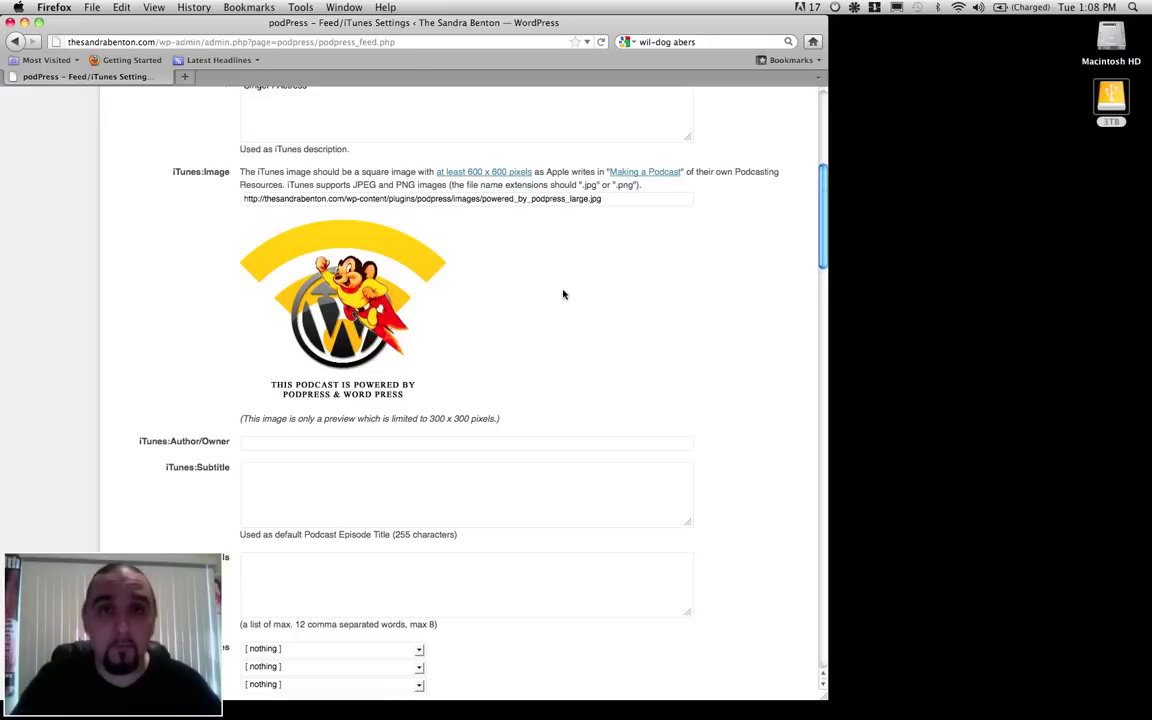
scroll(563, 294, "down", 10)
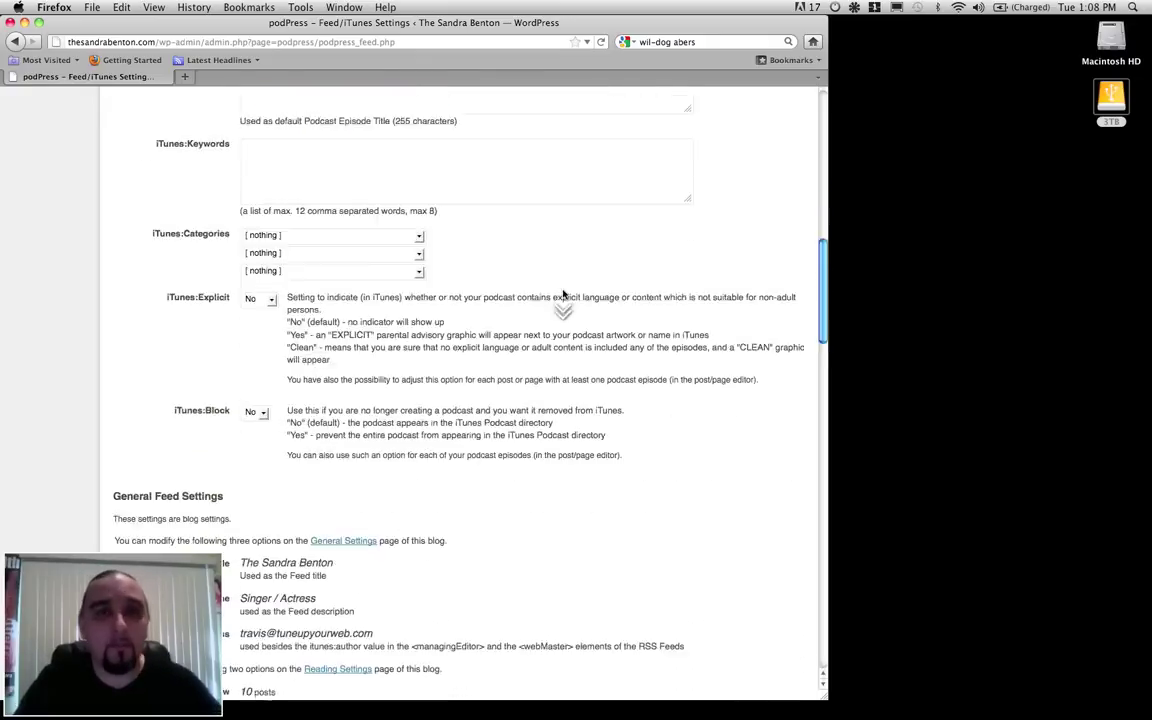
scroll(563, 294, "down", 4)
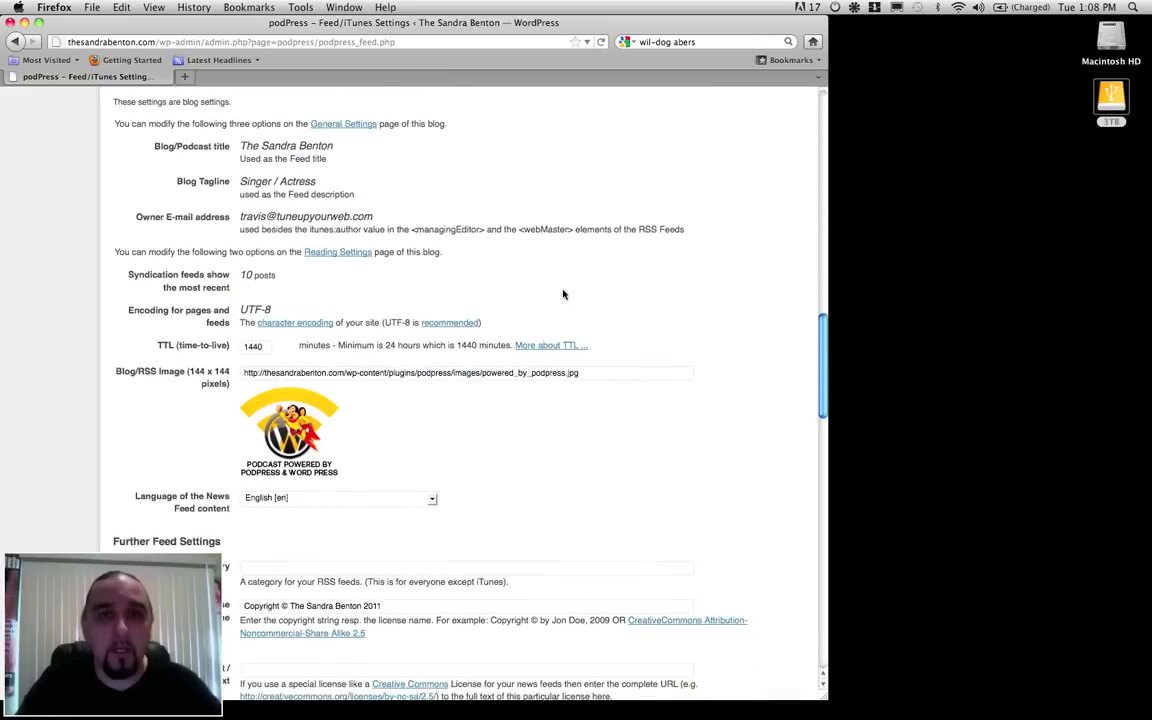
scroll(563, 294, "down", 2)
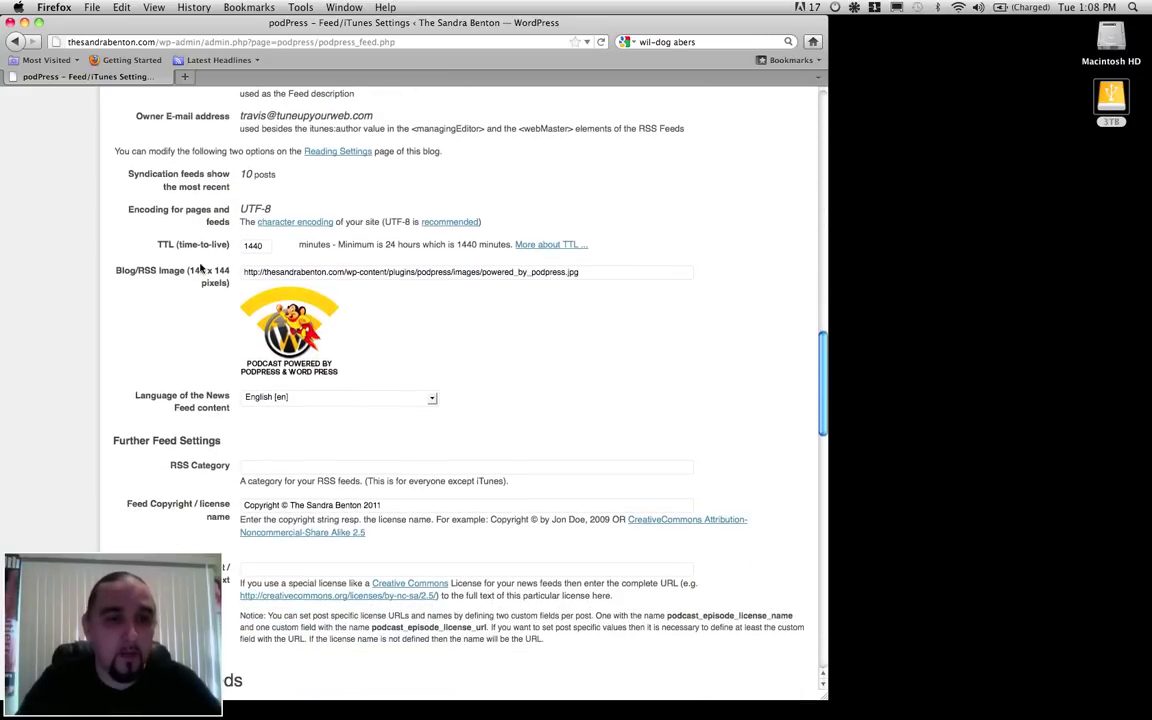
scroll(535, 265, "up", 5)
scroll(535, 265, "up", 20)
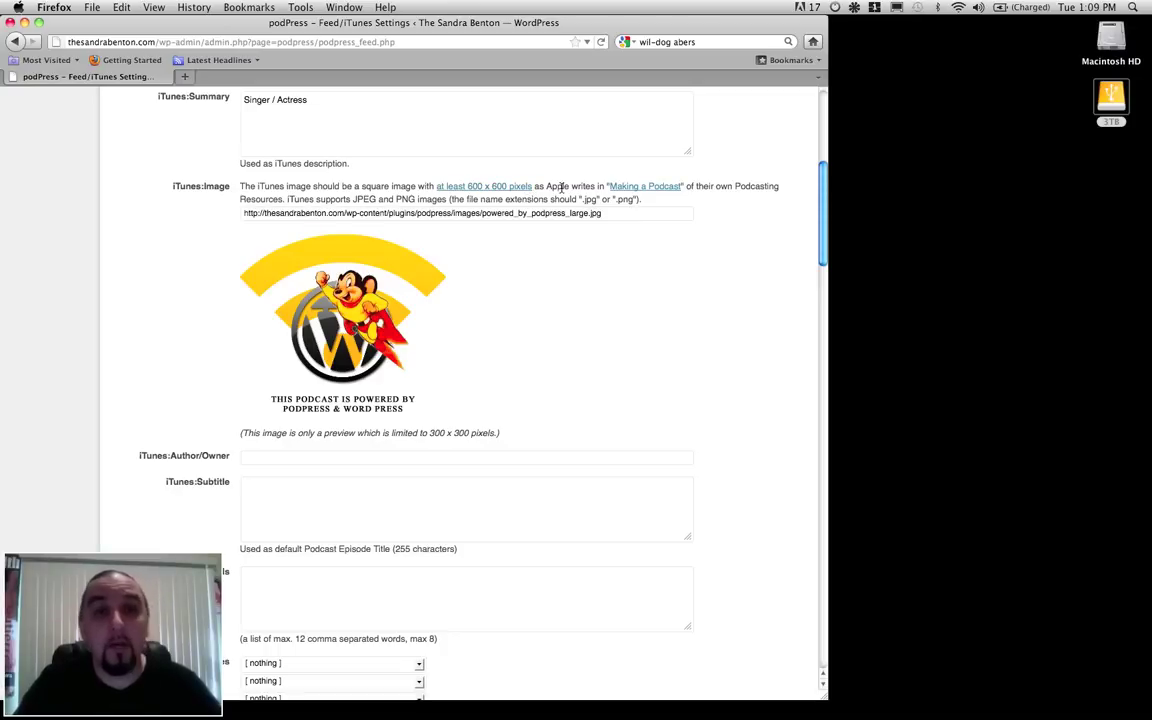
scroll(562, 187, "up", 3)
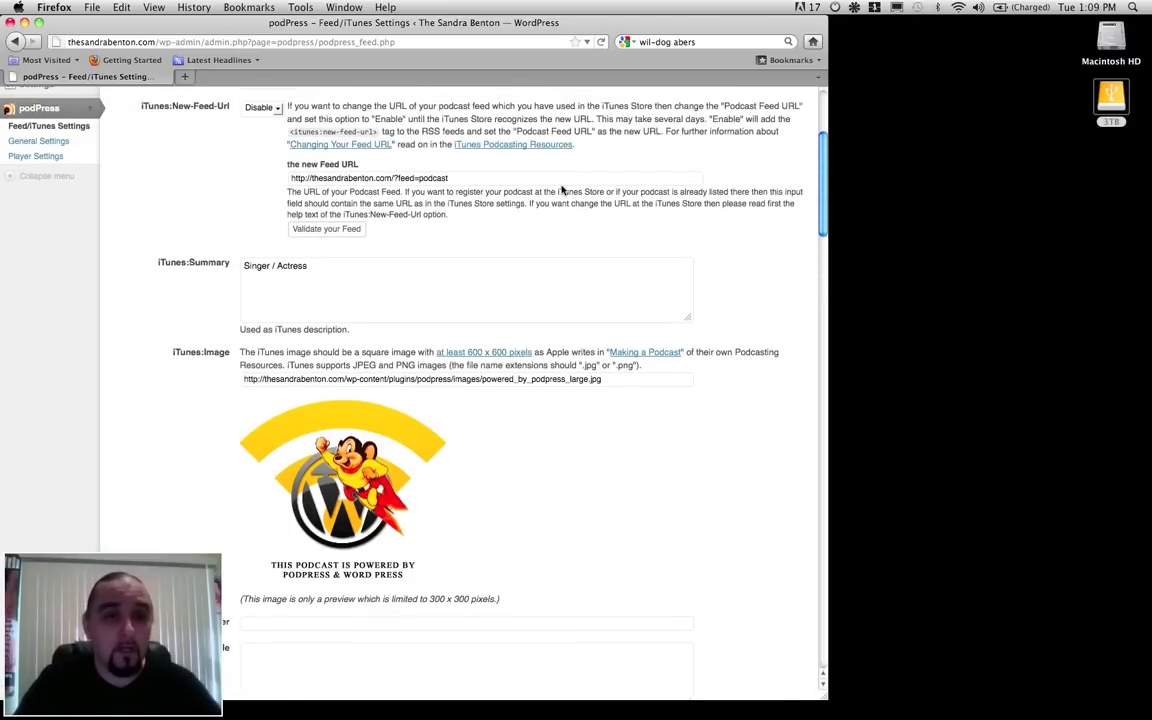
scroll(562, 187, "up", 4)
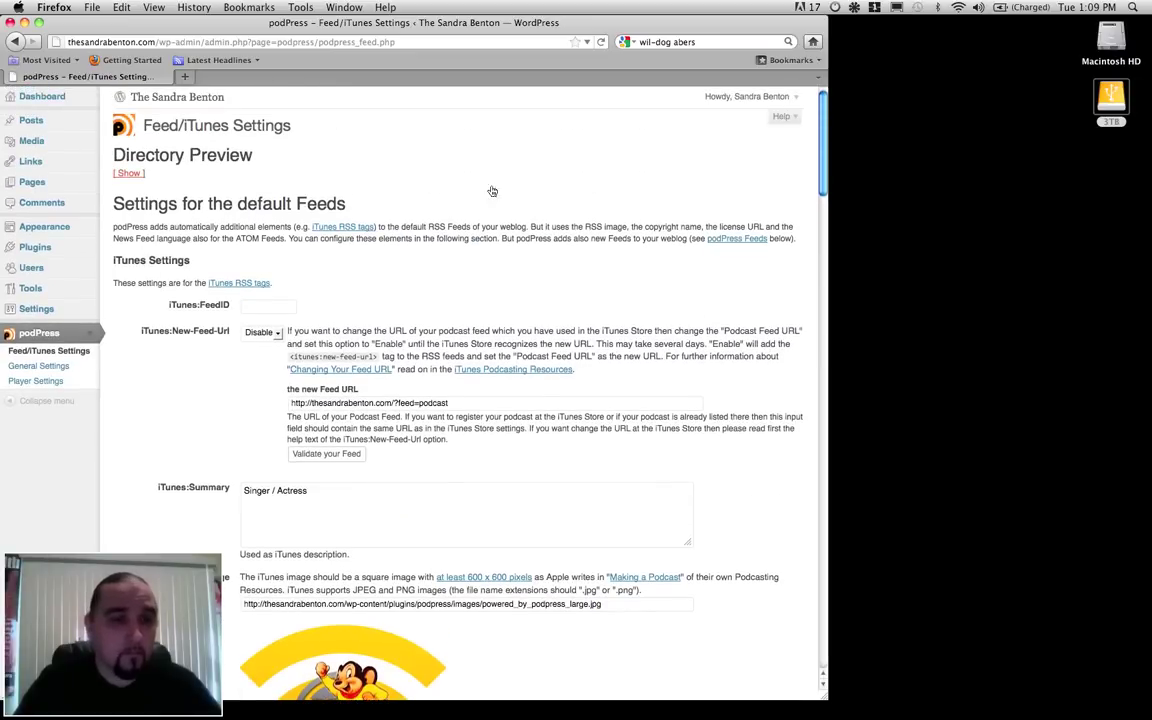
left_click_drag(272, 203, 220, 280)
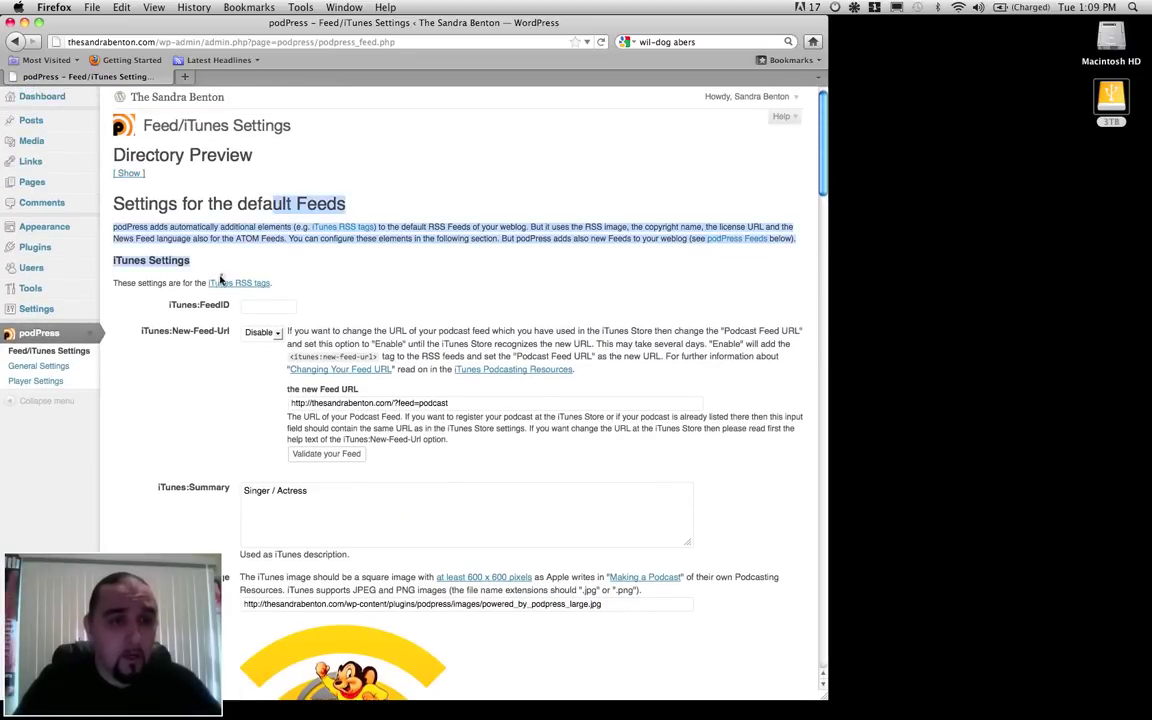
left_click(58, 367)
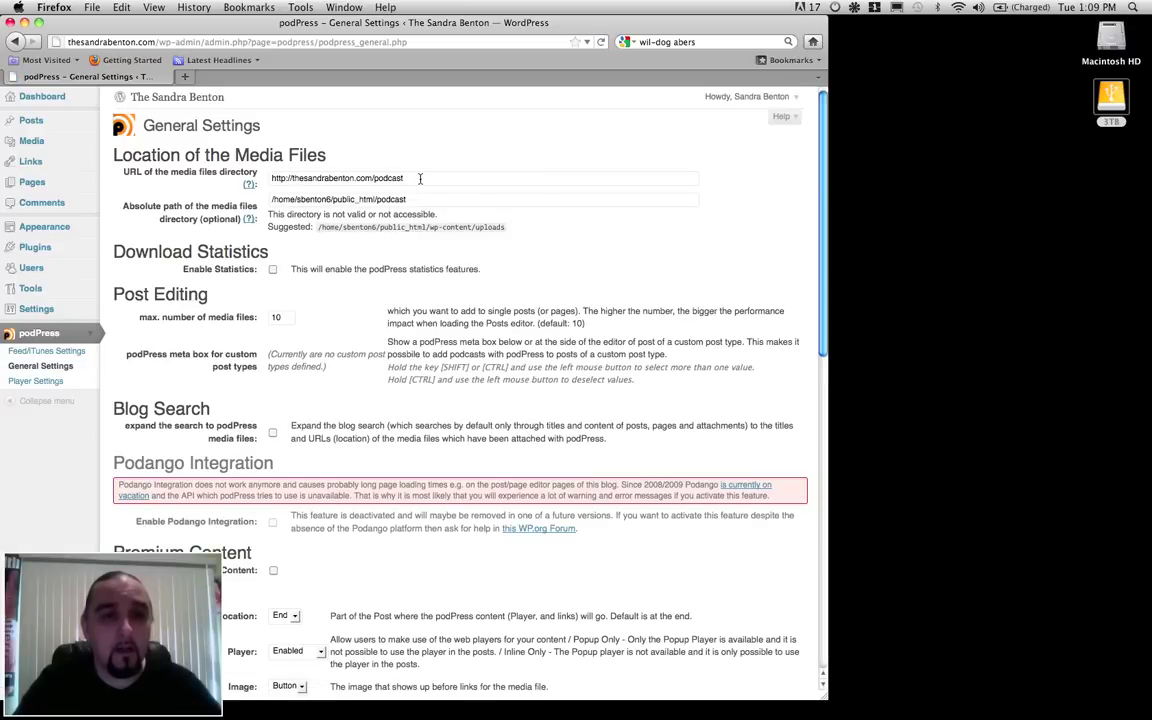
left_click_drag(420, 178, 292, 178)
left_click(362, 178)
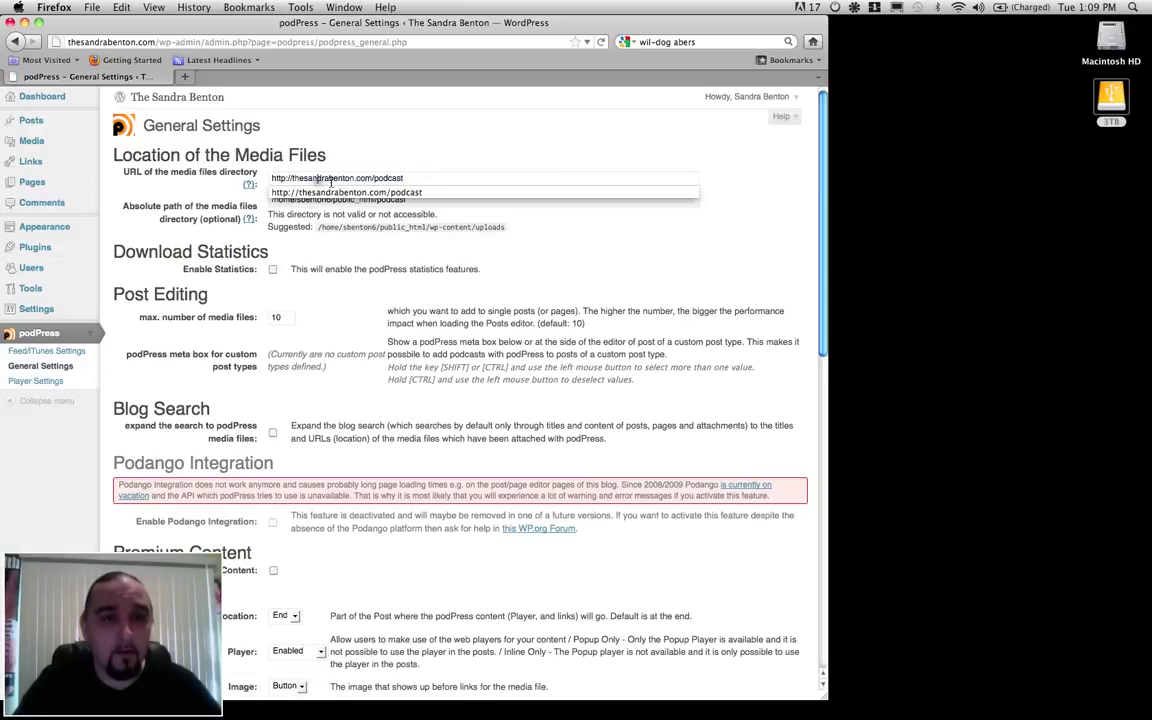
left_click(418, 167)
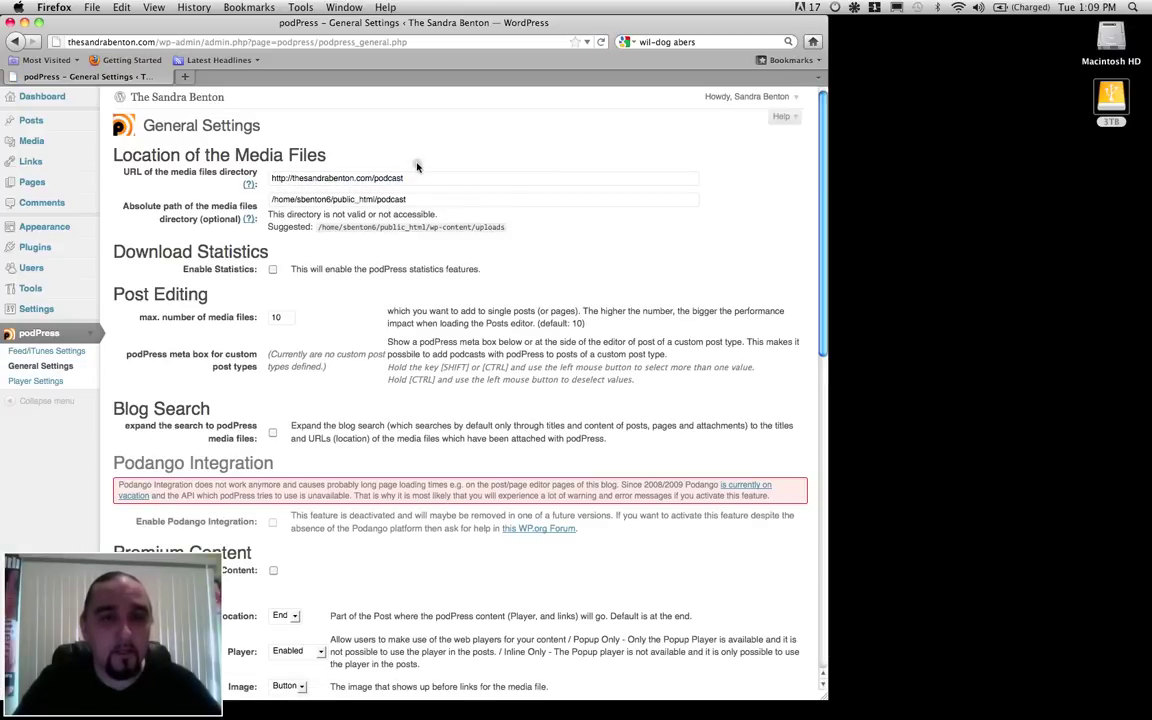
left_click_drag(404, 178, 375, 178)
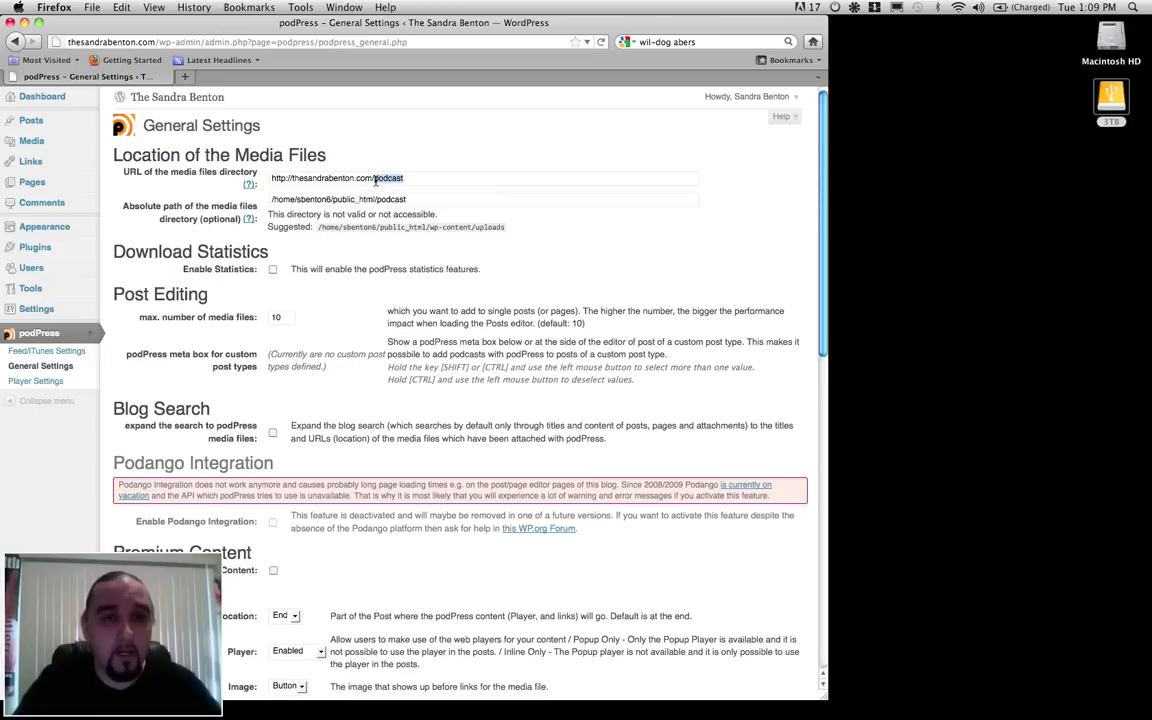
type("wp")
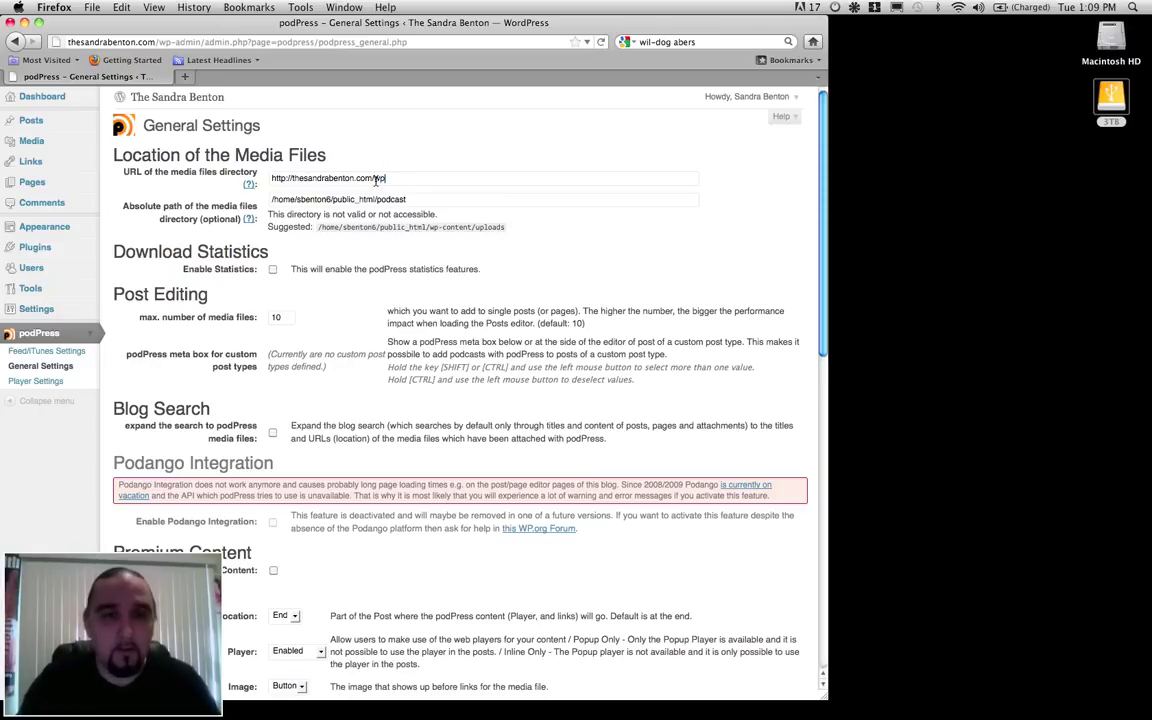
type("-co")
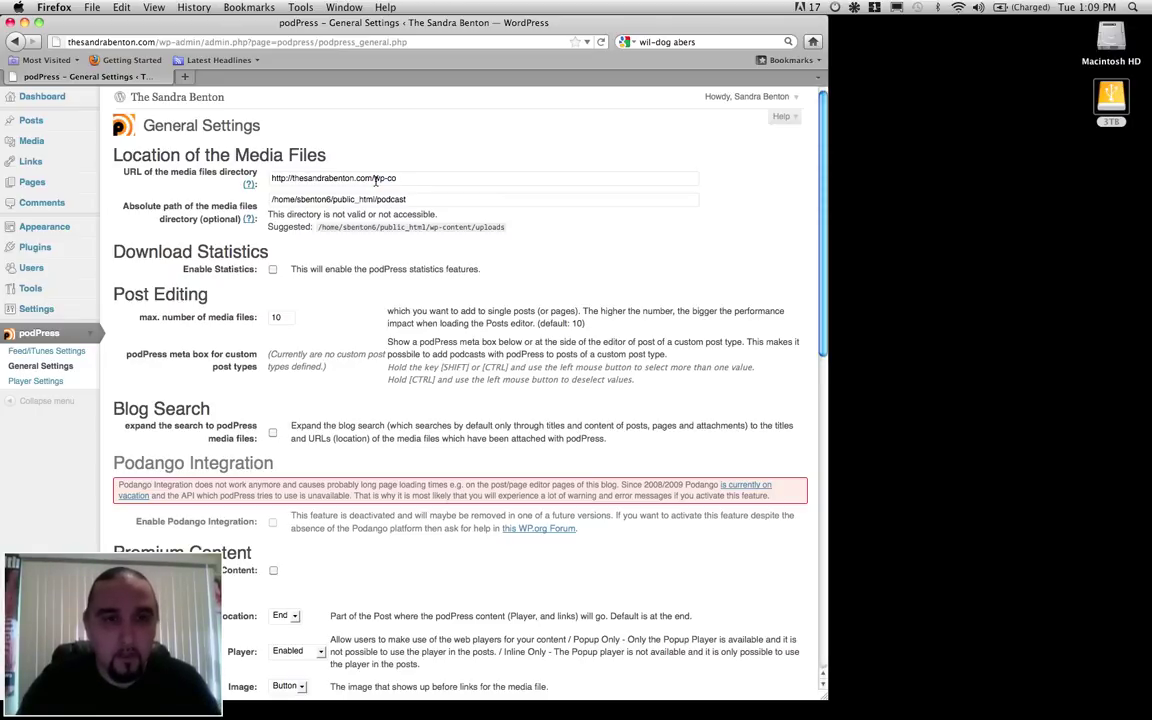
type("ntent/")
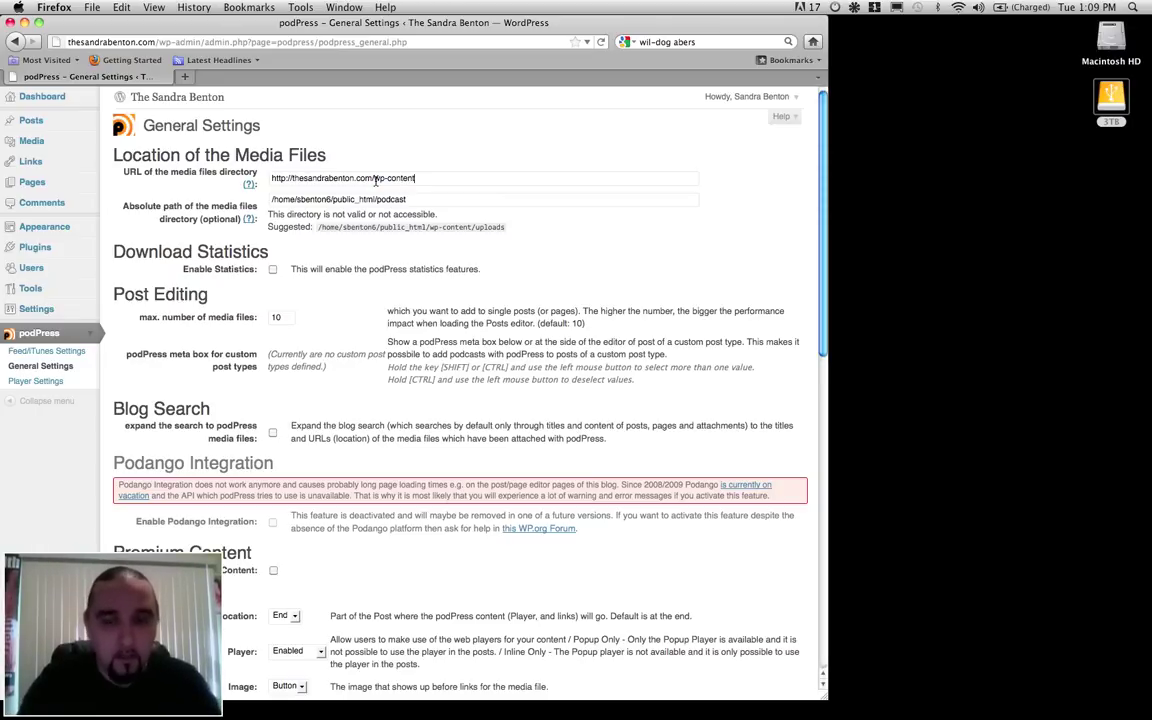
type("uploads")
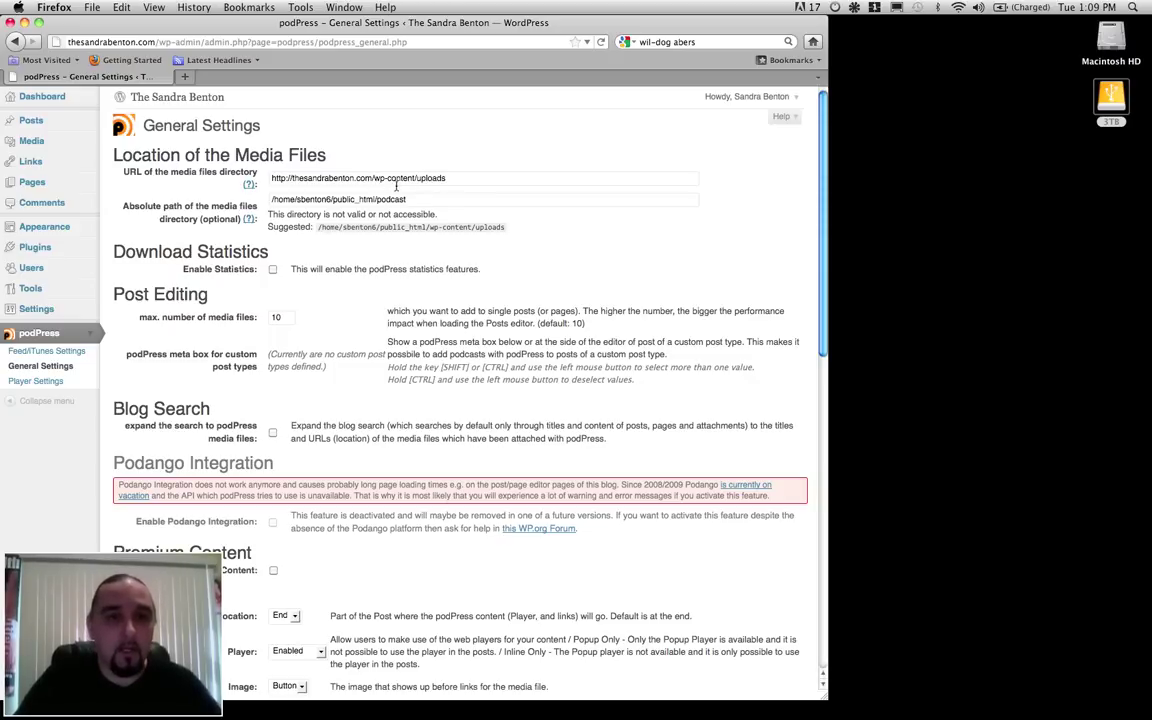
double_click(391, 199)
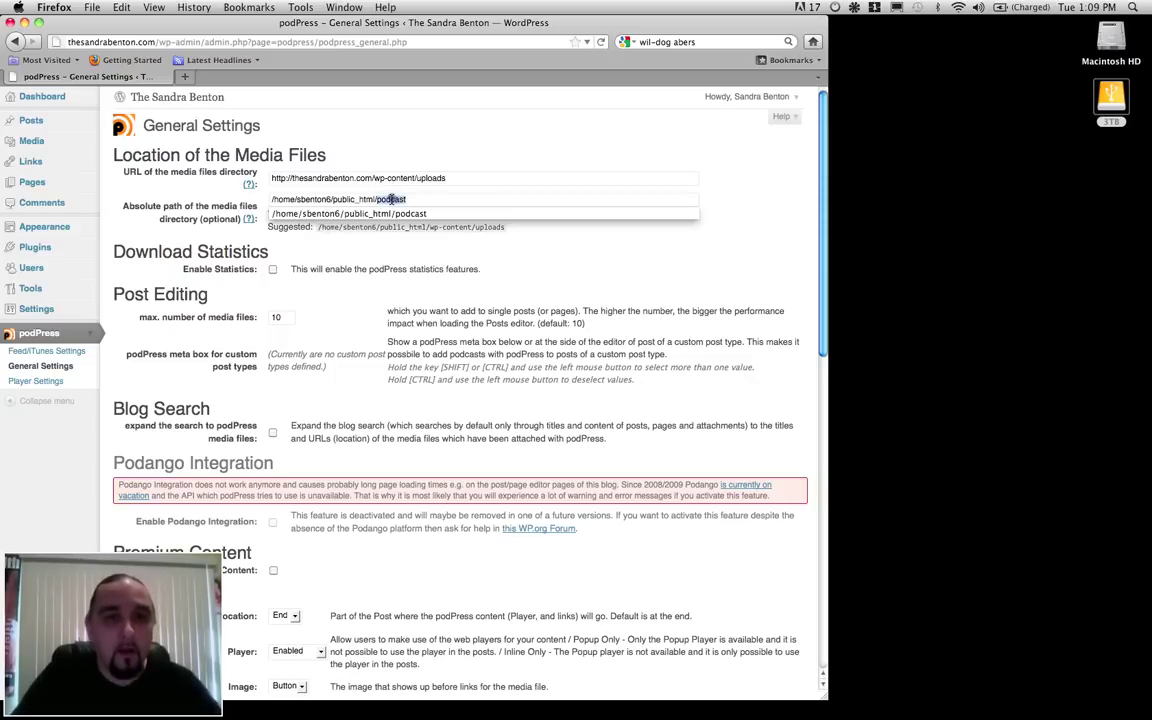
key("super+a")
left_click(285, 197)
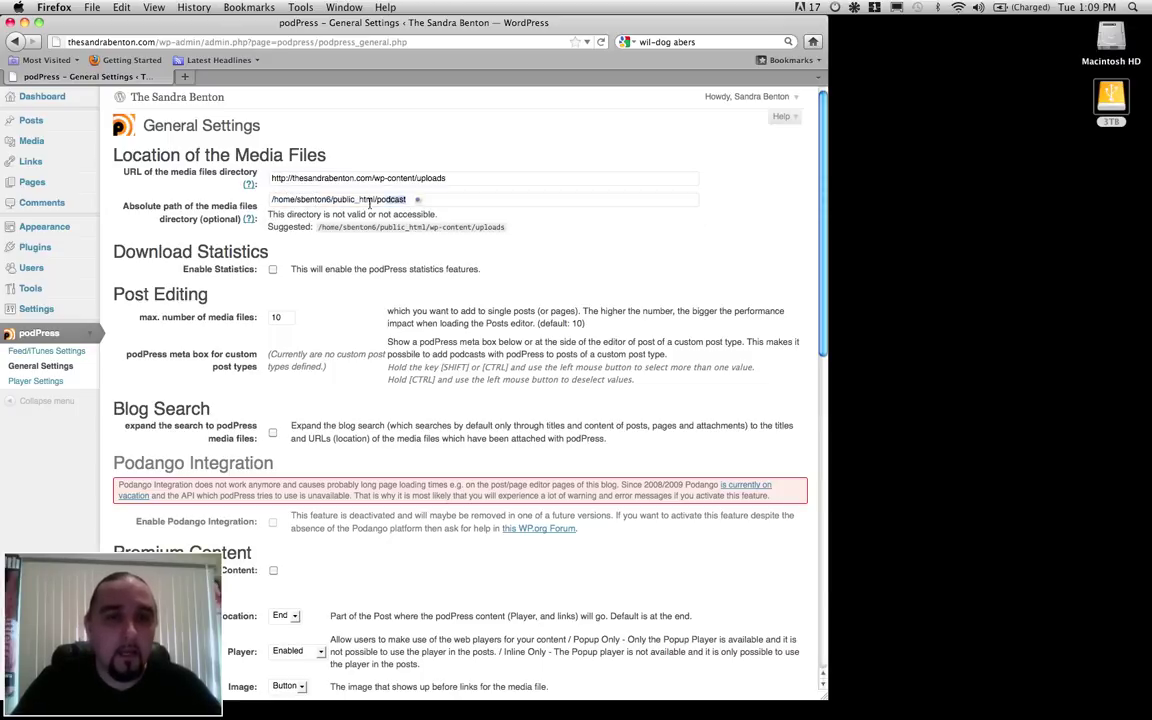
left_click_drag(376, 199, 253, 187)
left_click(402, 178)
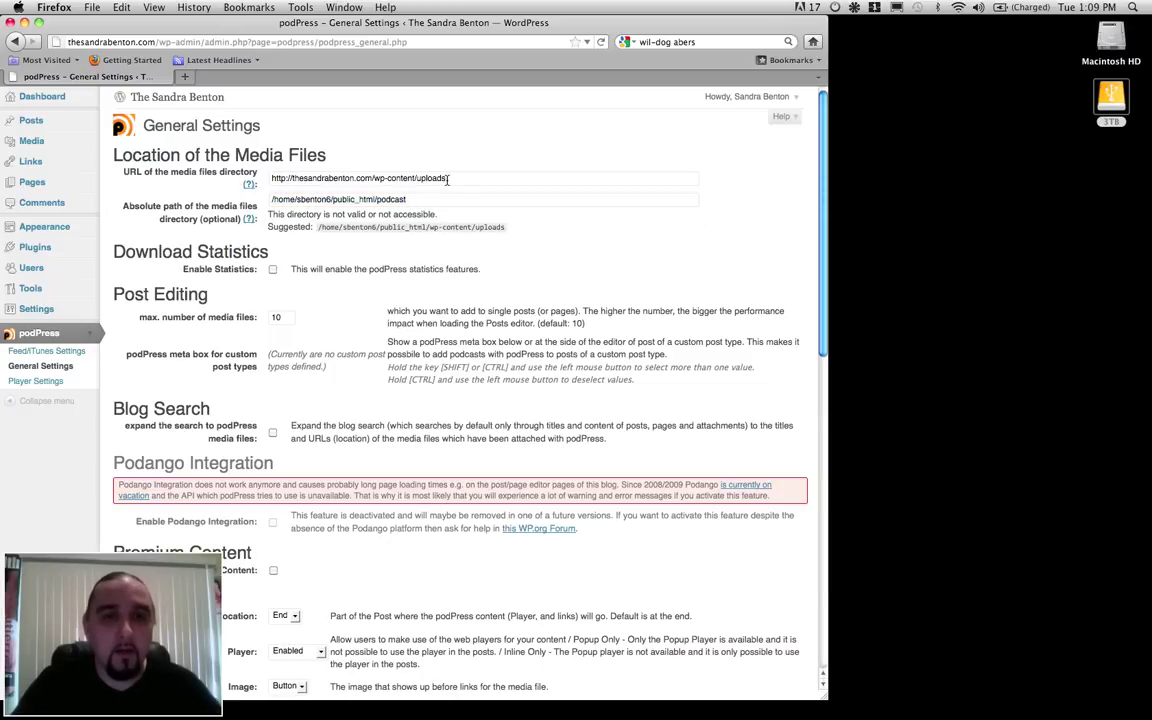
left_click_drag(428, 178, 376, 179)
key("BackSpace")
type("po")
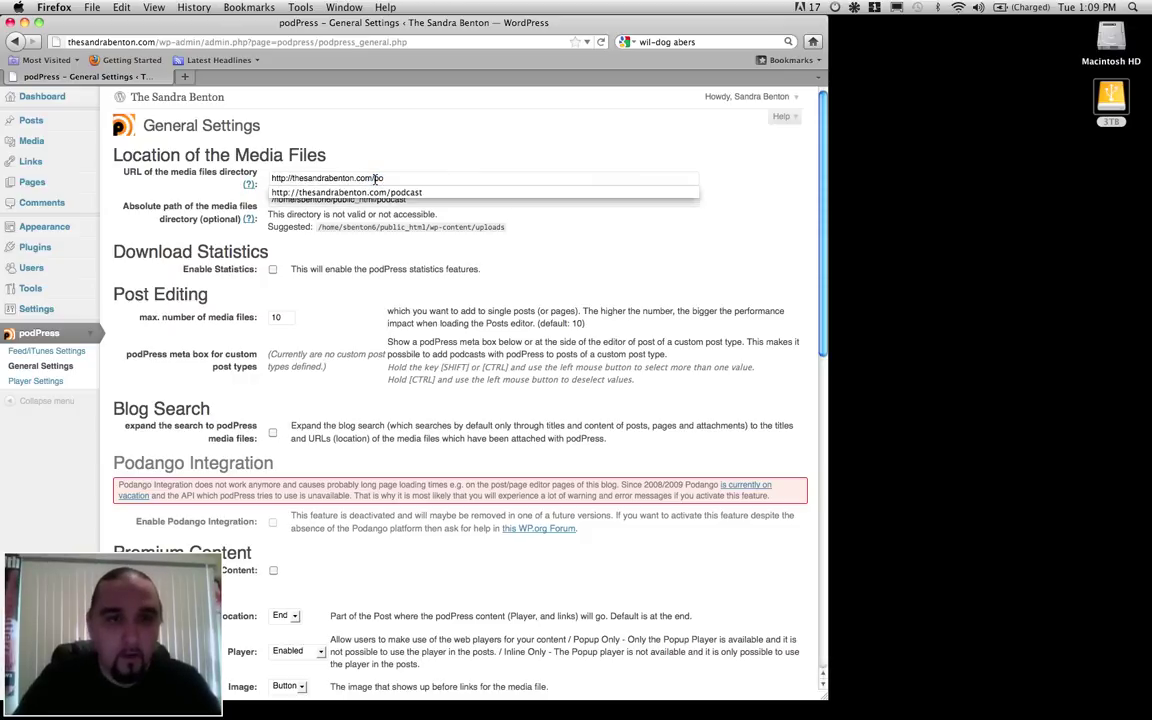
key("Return")
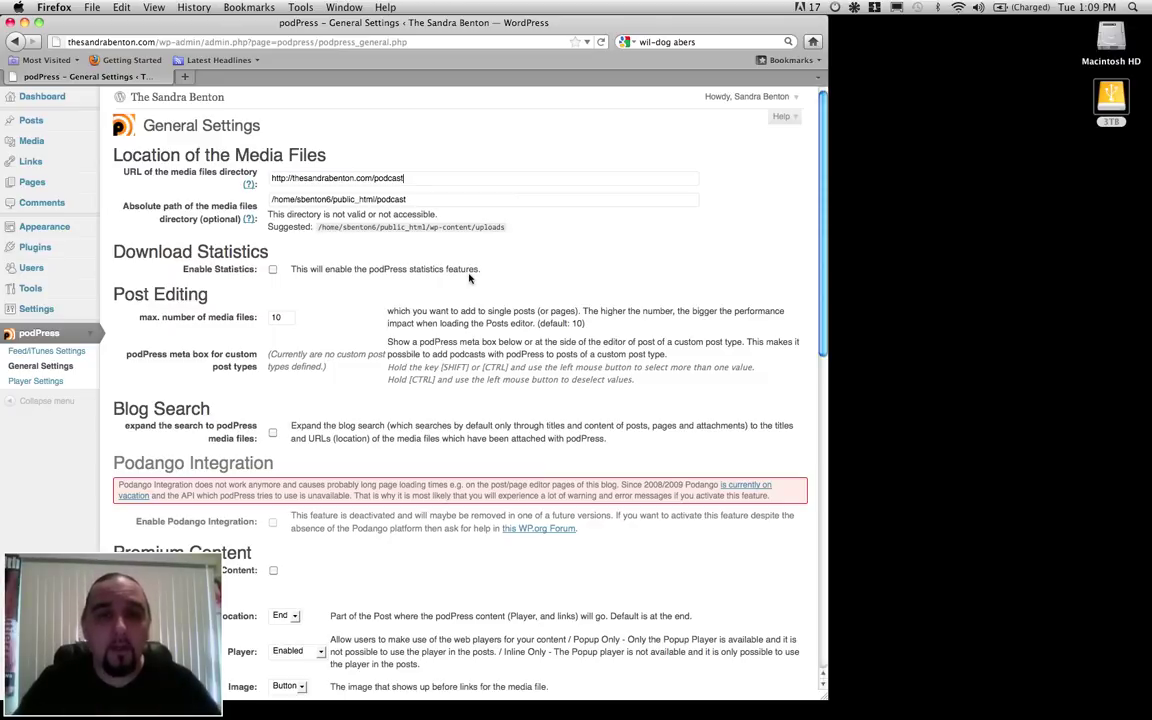
scroll(469, 278, "down", 15)
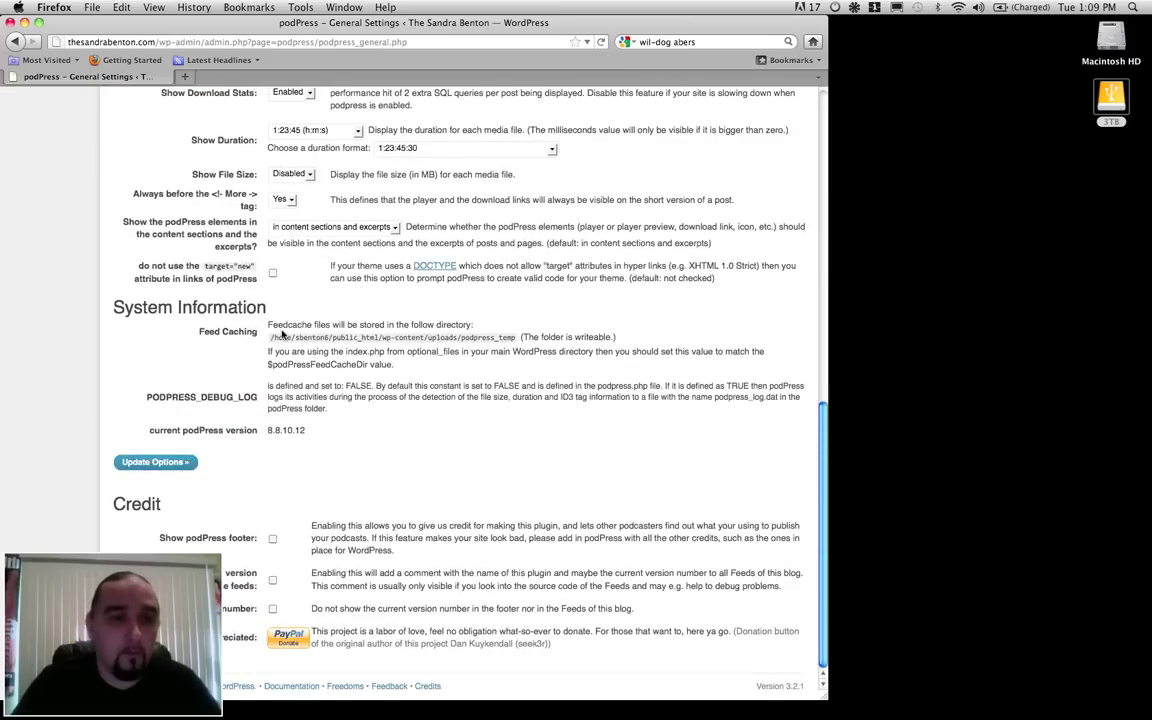
Save podPress General Settings with Update Options and check the Settings Saved notice and path warning
left_click(155, 462)
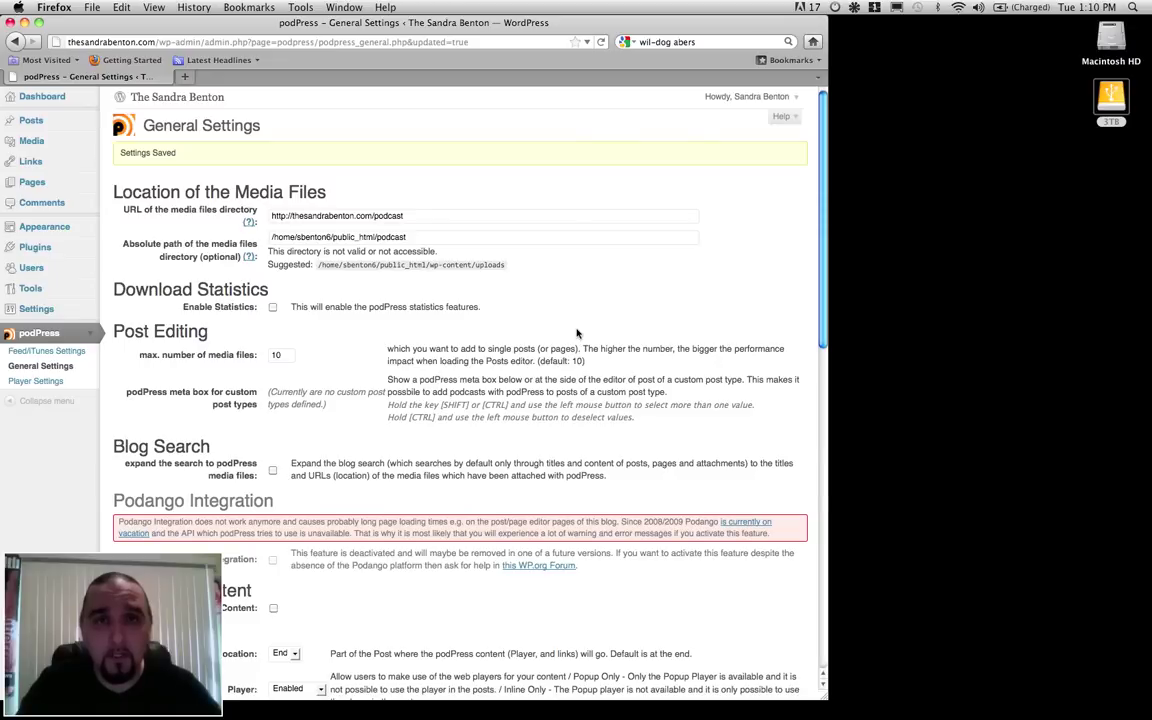
scroll(576, 333, "down", 5)
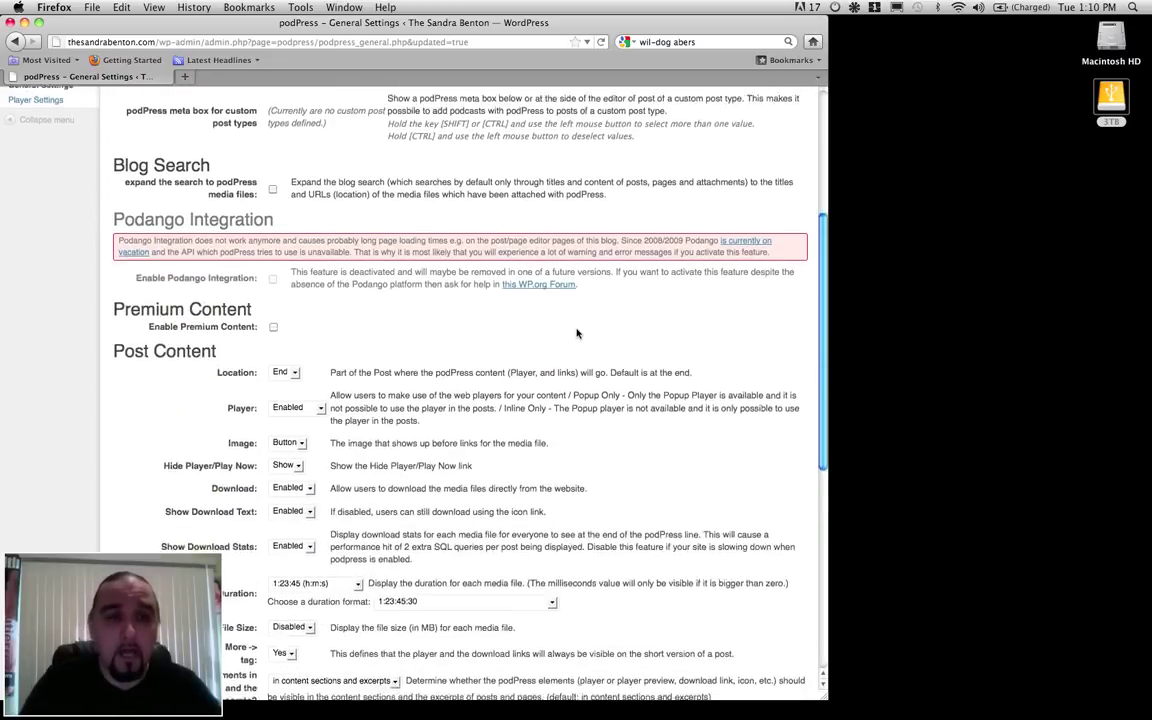
scroll(576, 333, "up", 5)
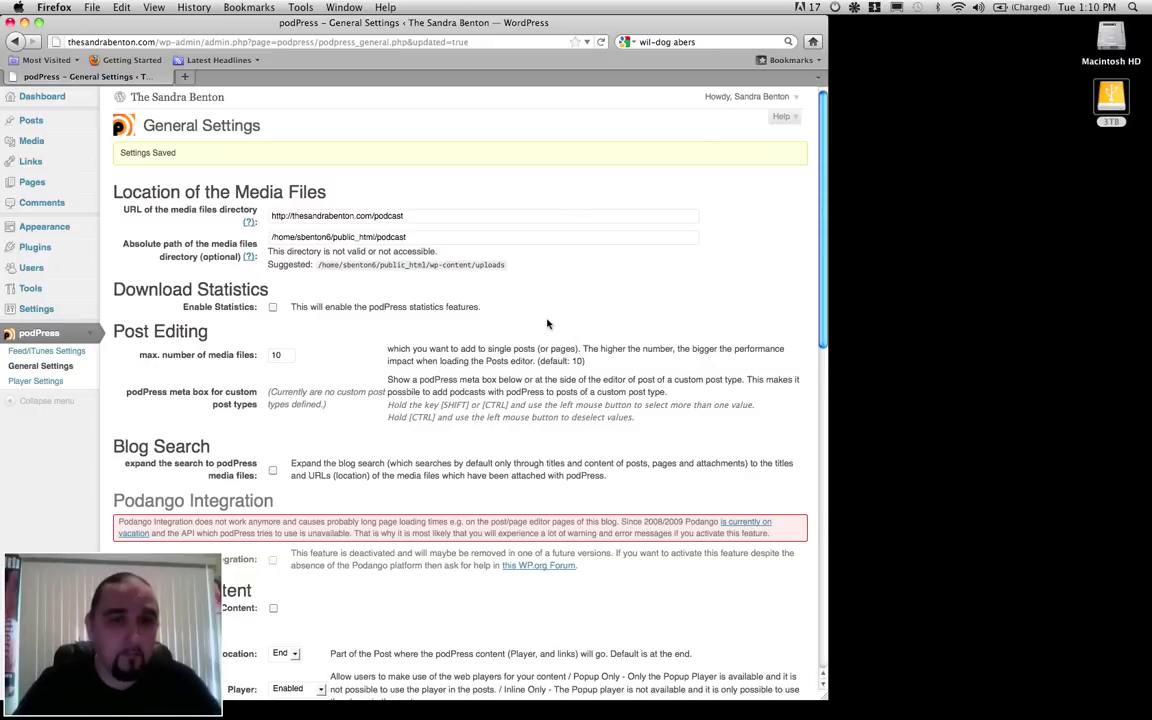
scroll(581, 257, "down", 15)
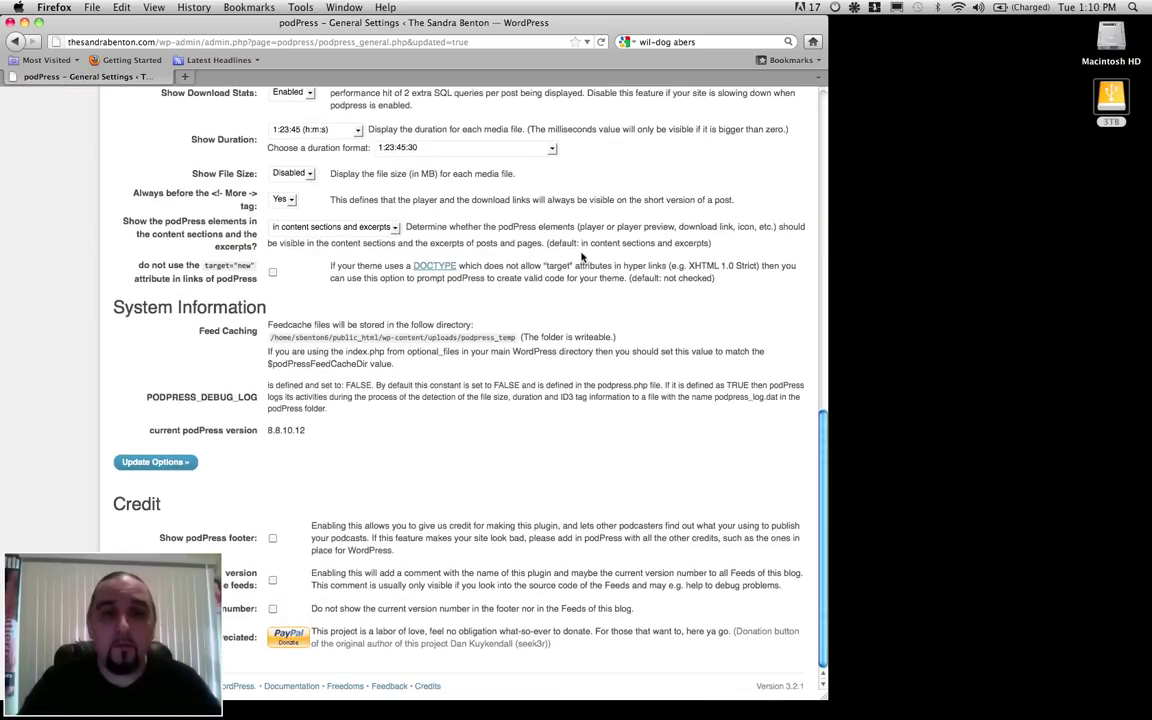
scroll(581, 257, "up", 13)
scroll(581, 257, "up", 2)
Open podPress Feed/iTunes Settings, then bring up Cyberduck's FTP listing of /public_html
left_click(35, 351)
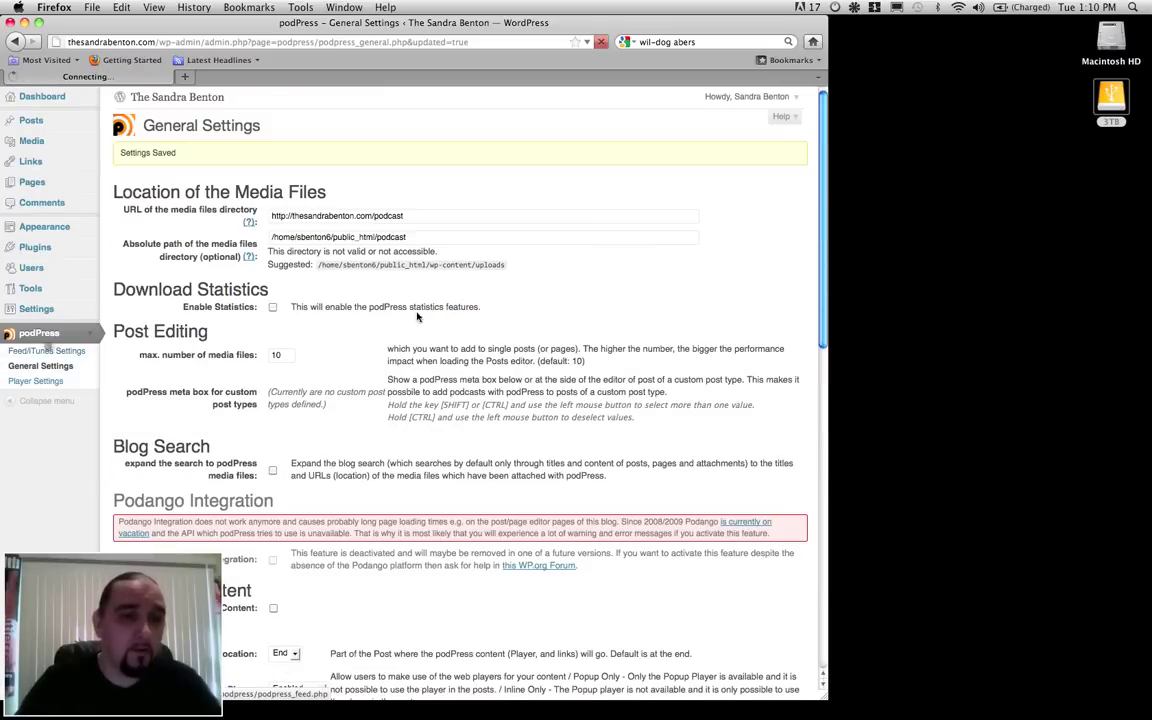
scroll(712, 285, "down", 10)
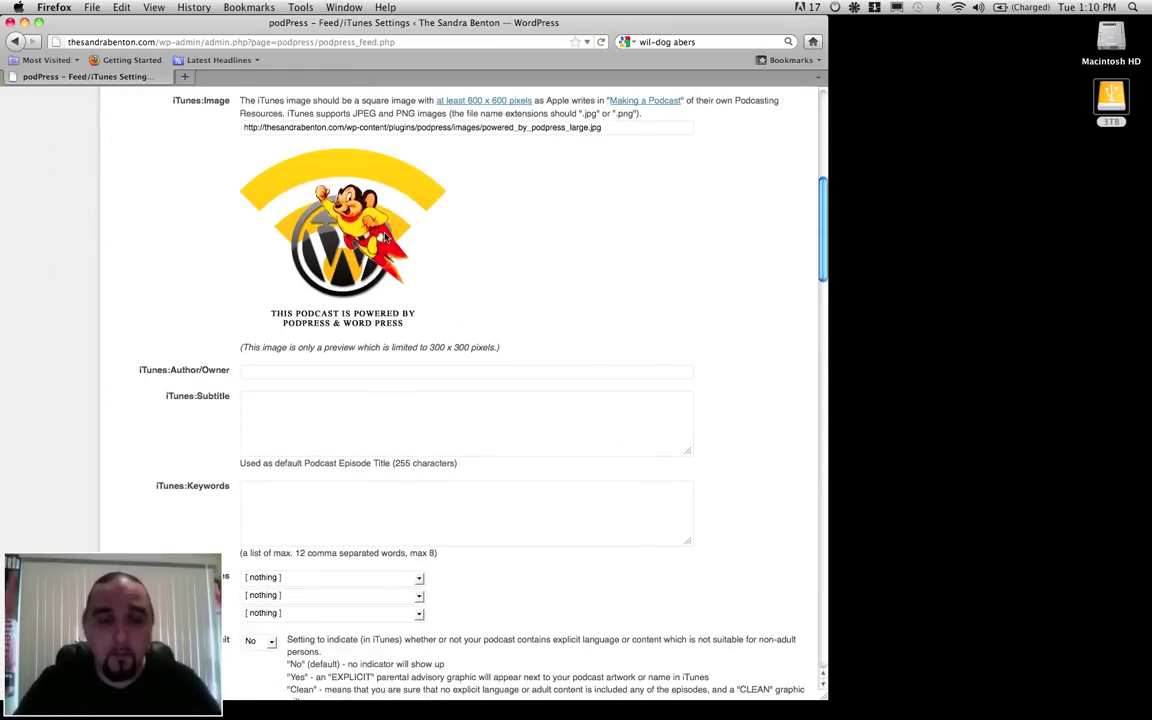
key("super+Tab")
key("super+Tab")
key("super+Tab")
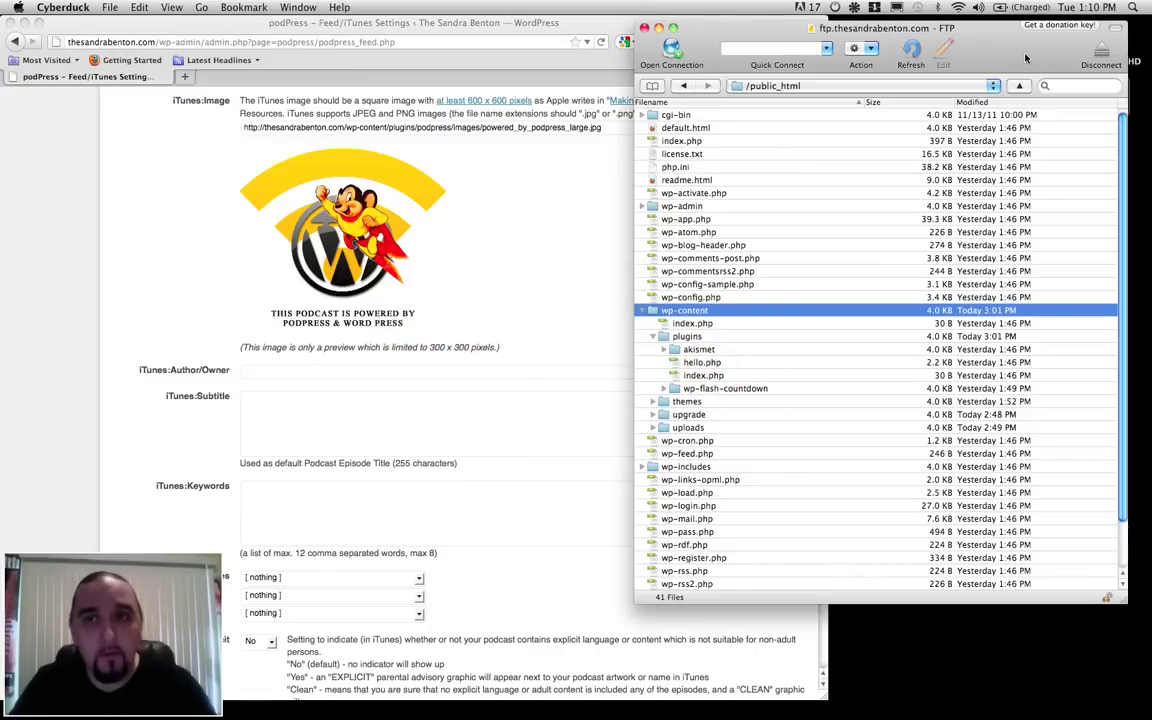
left_click_drag(1025, 57, 1027, 60)
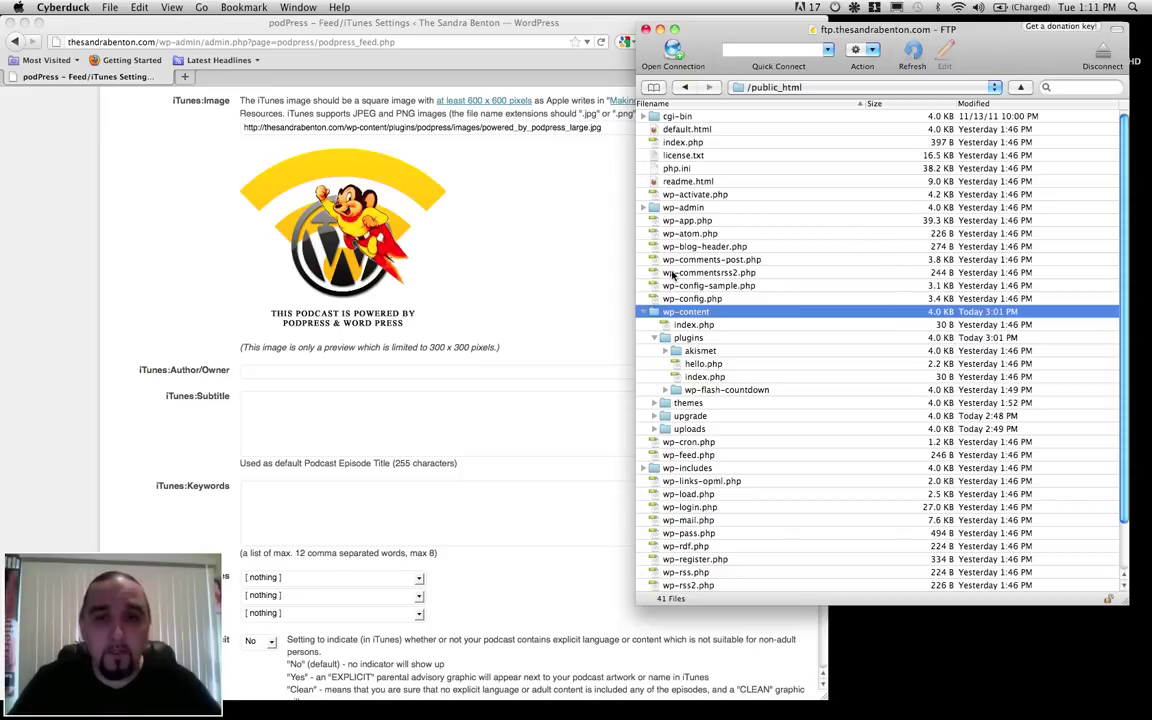
Refresh the wp-content and plugins folders in Cyberduck and expand the new podpress folder
right_click(672, 316)
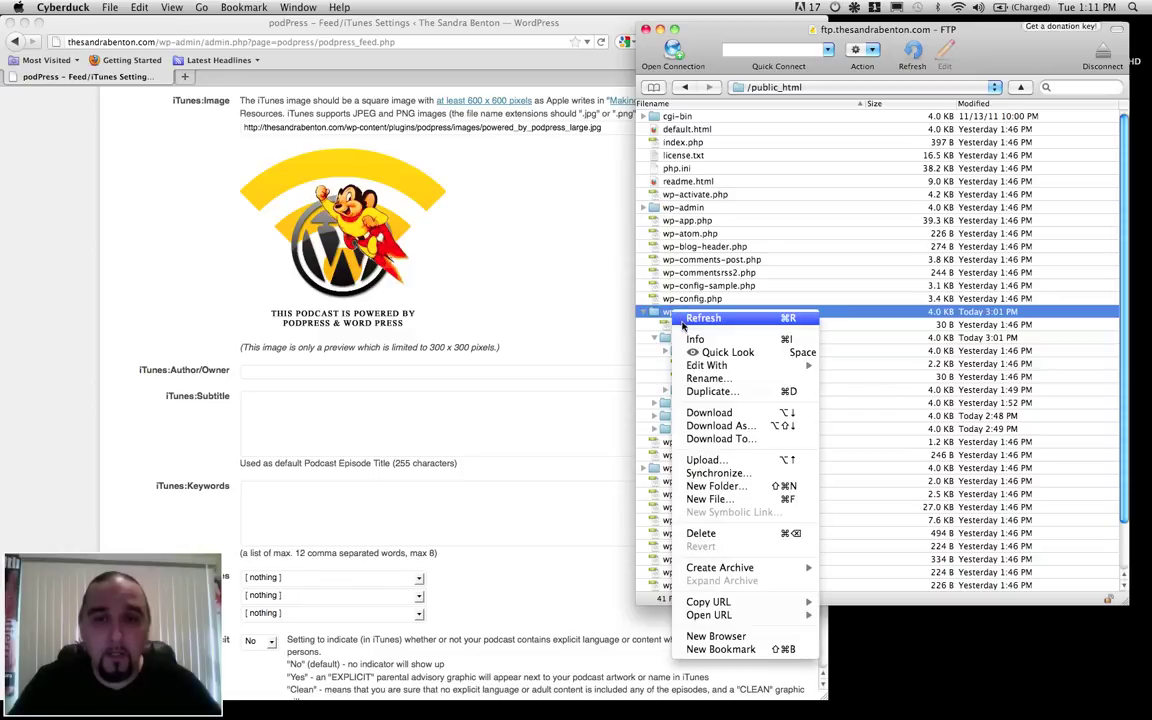
left_click(682, 320)
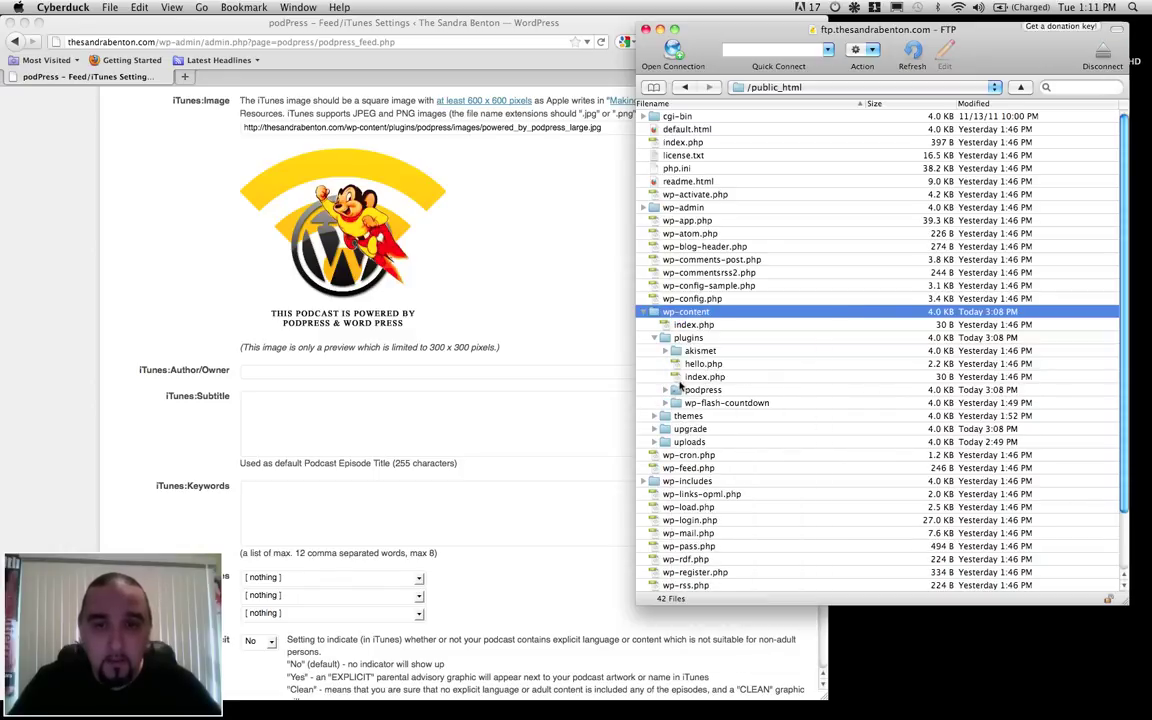
left_click(667, 393)
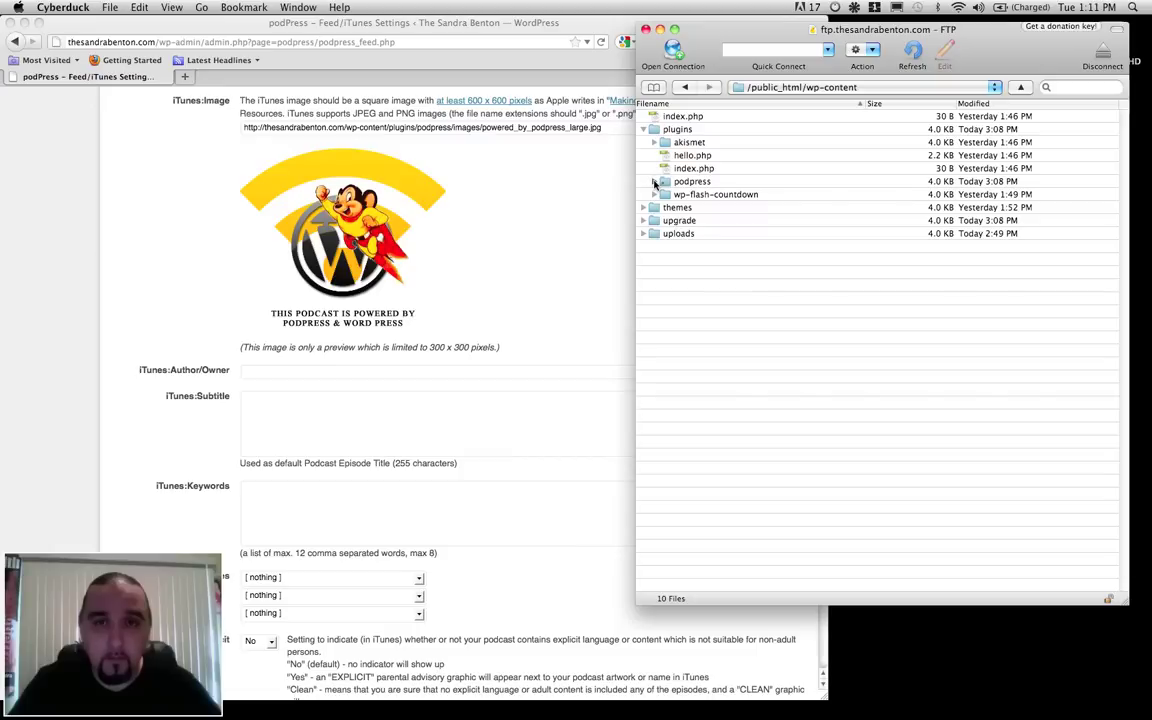
left_click(657, 182)
right_click(660, 131)
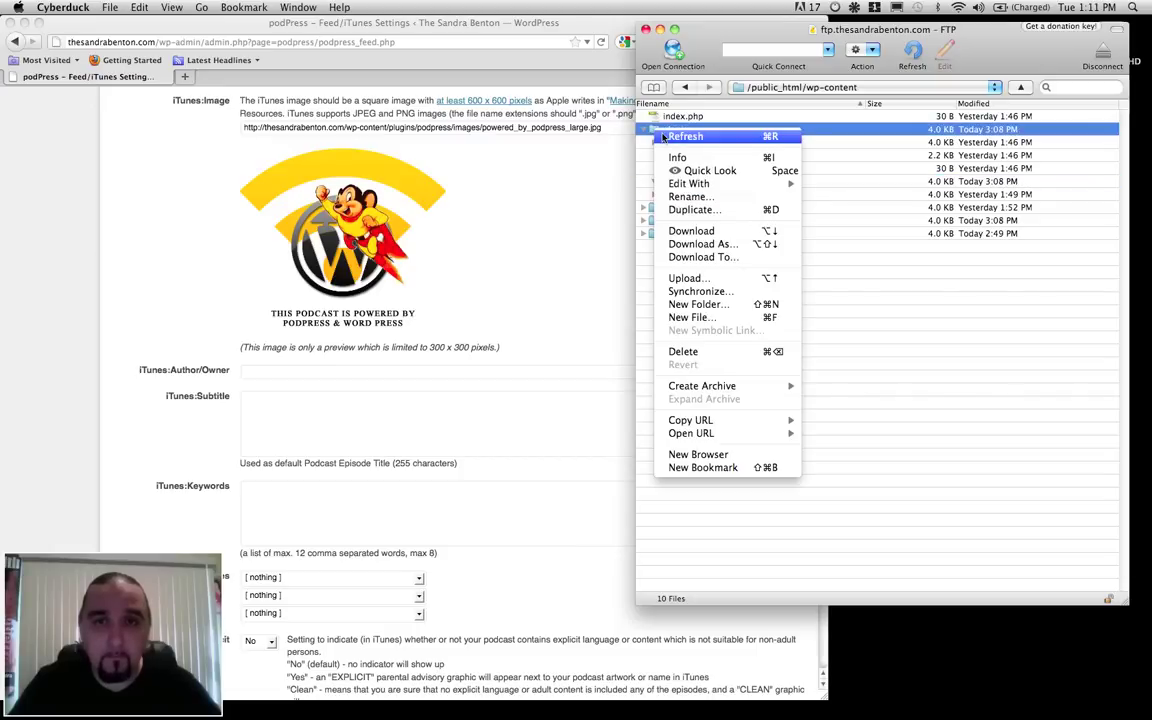
left_click(685, 136)
left_click(652, 182)
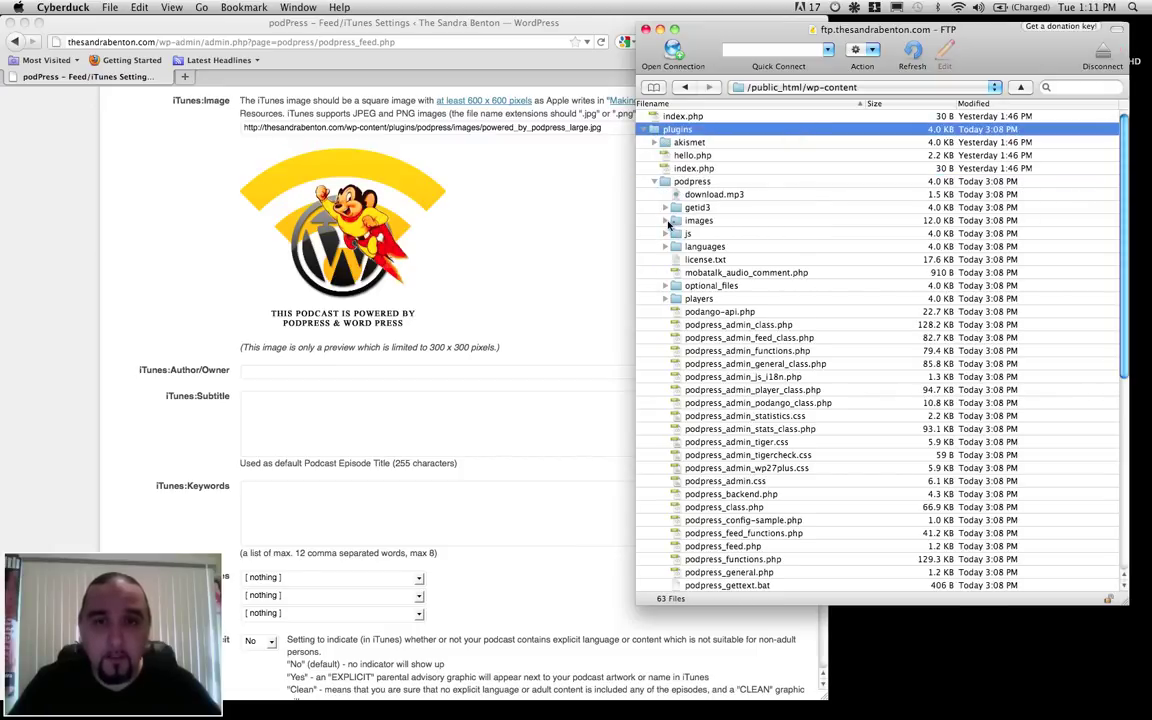
Refresh and expand podpress/images to list its image files such as ajax-loader.gif
left_click(667, 222)
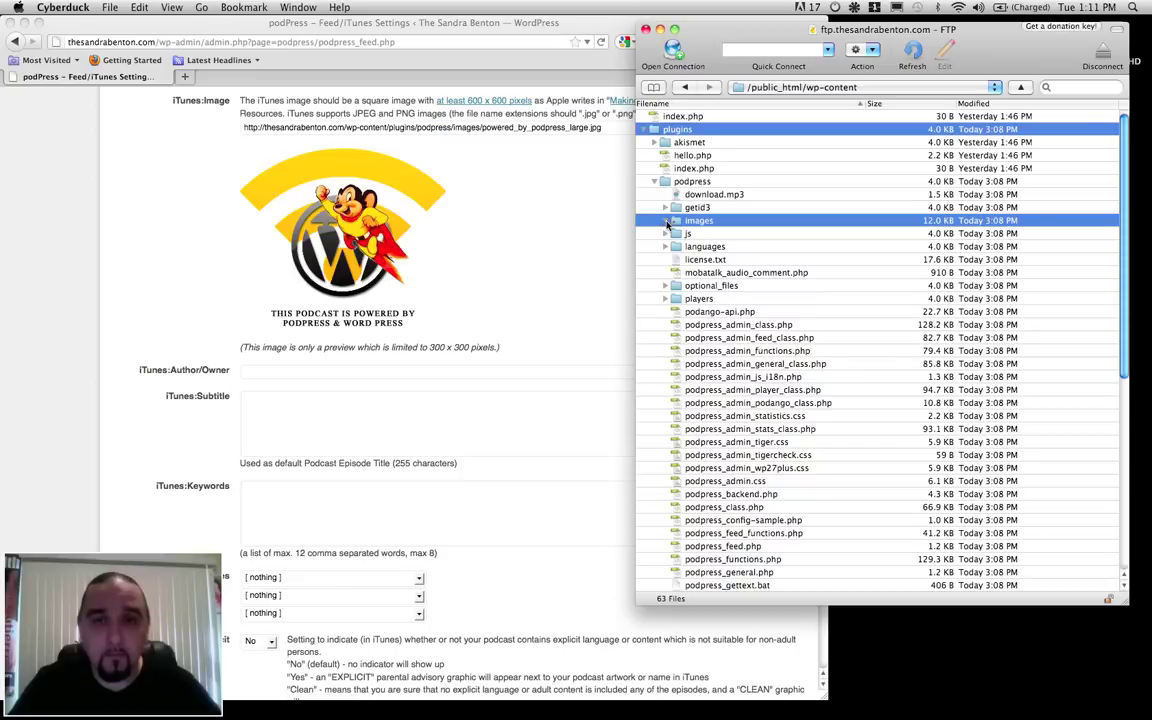
right_click(667, 224)
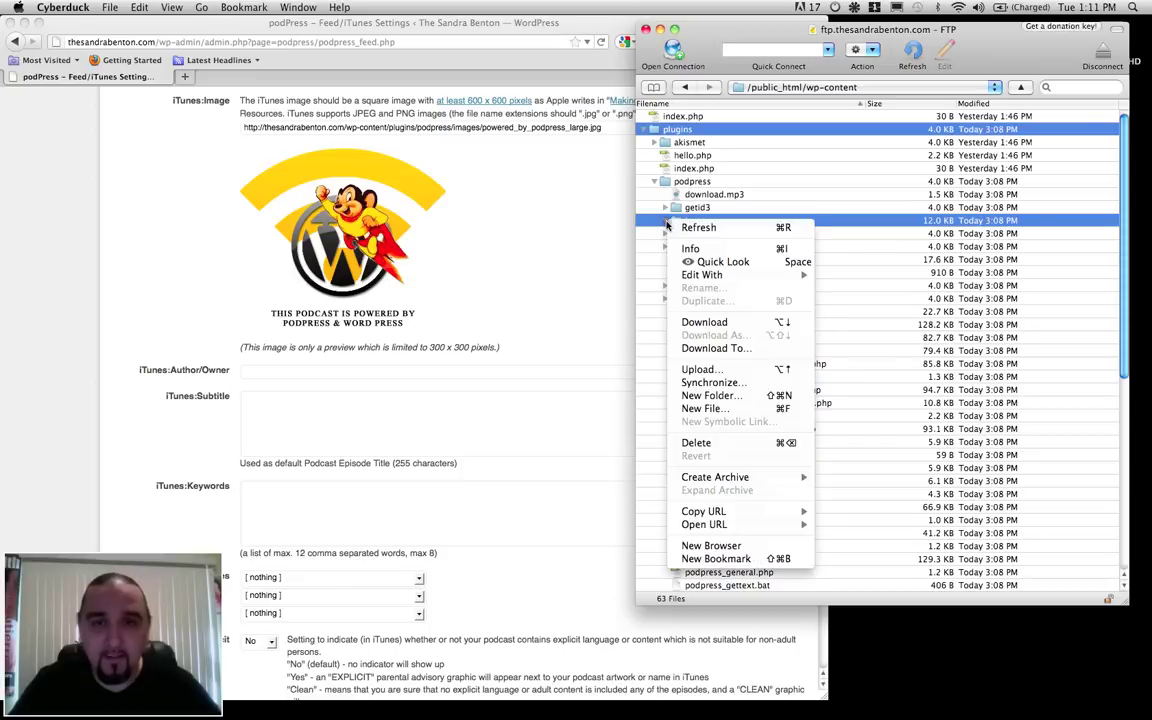
left_click(684, 228)
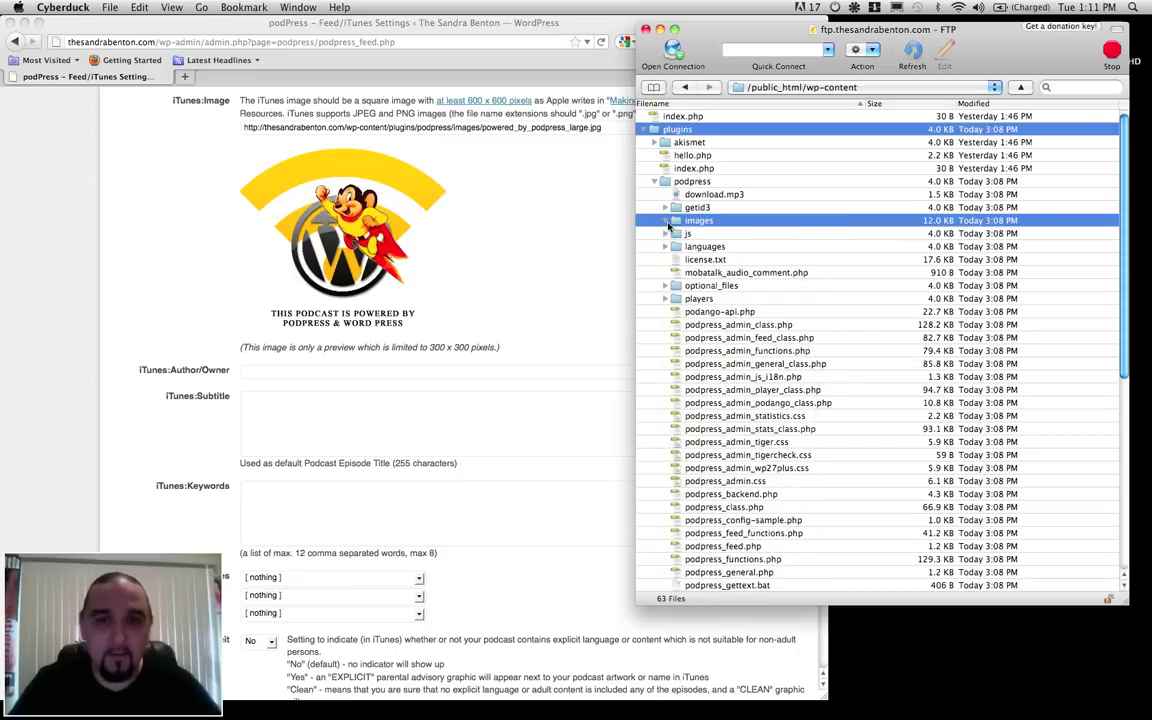
left_click(666, 222)
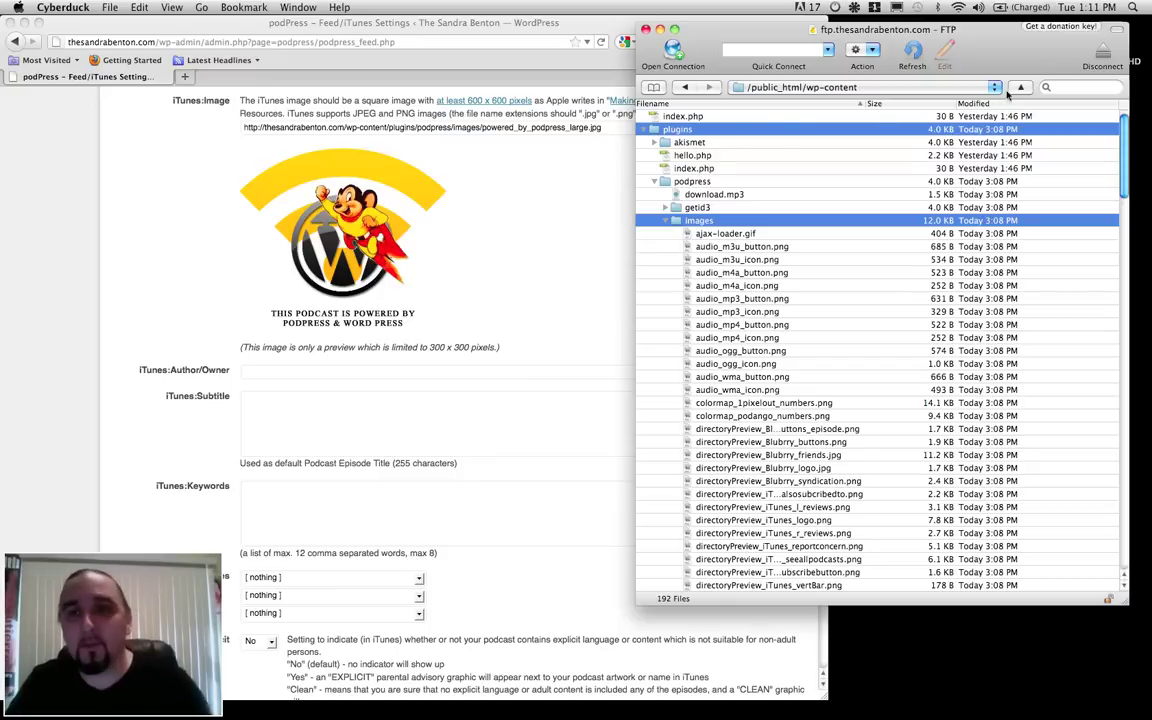
In Finder, open FILEZ > PODPRESS and preview the two powered_by_podpress images
key("super+Tab")
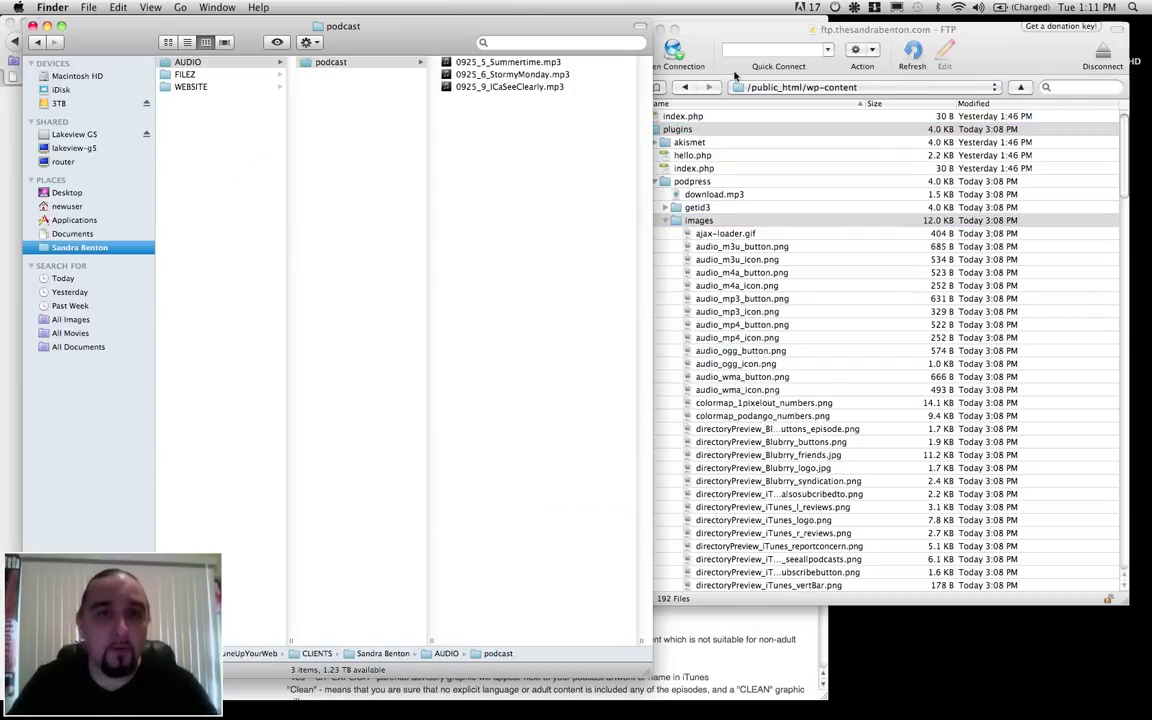
left_click(180, 74)
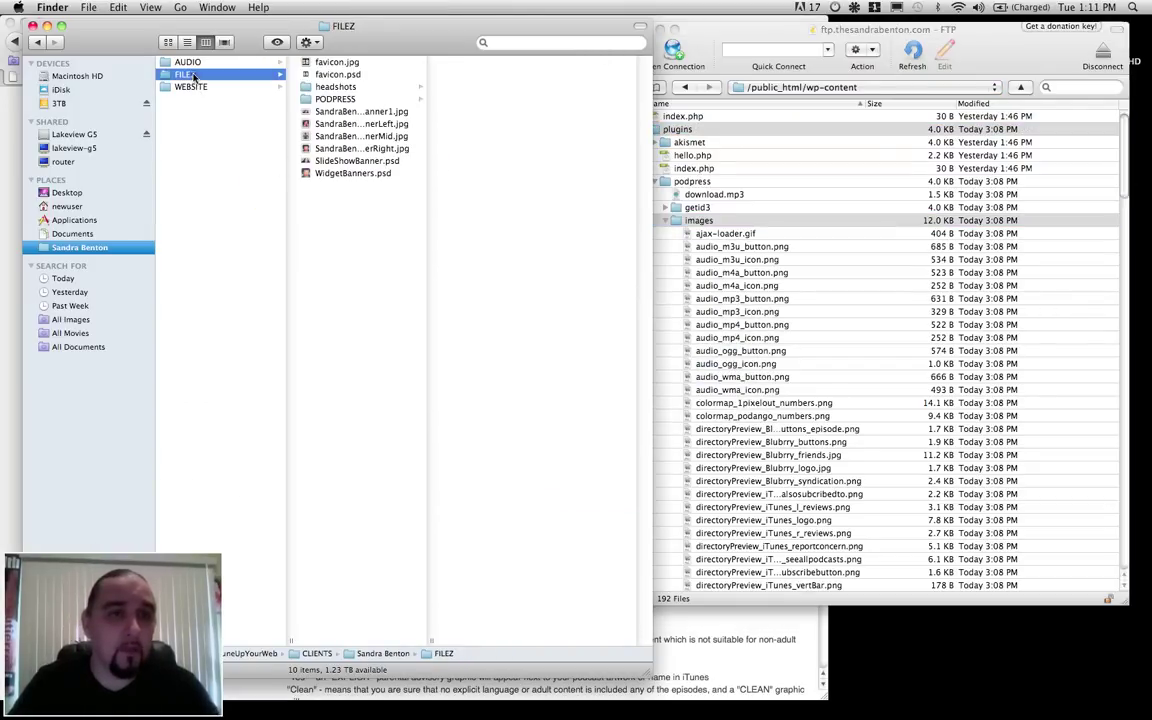
left_click(330, 100)
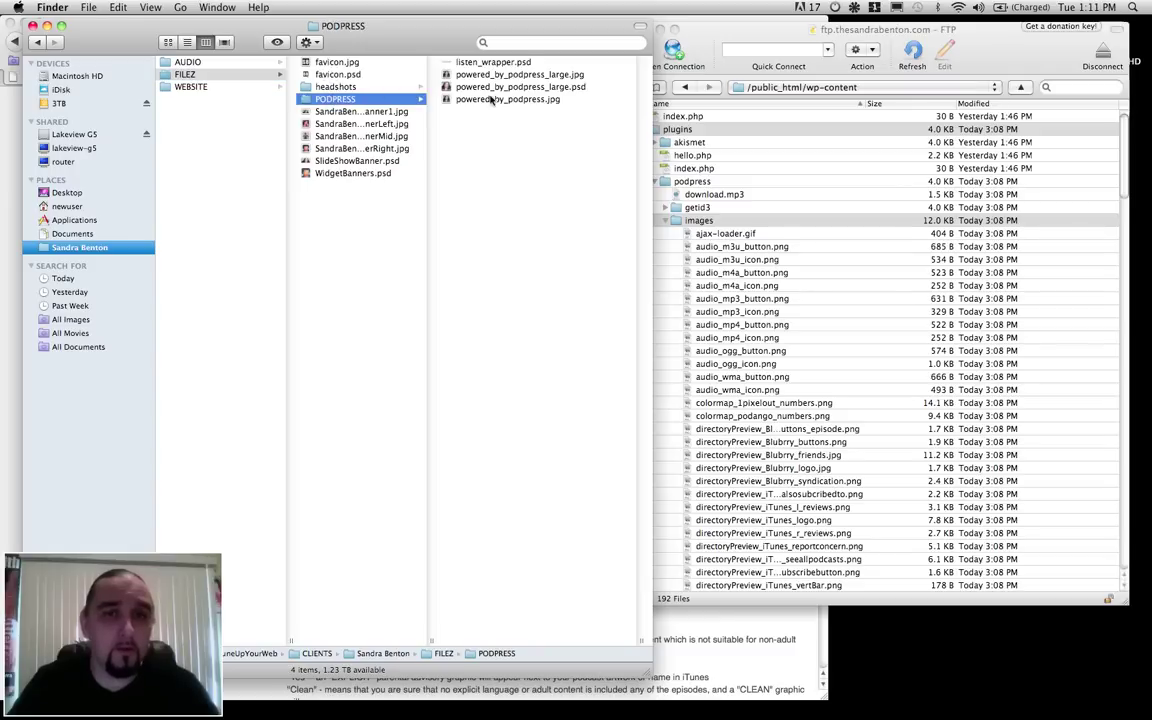
left_click(443, 99)
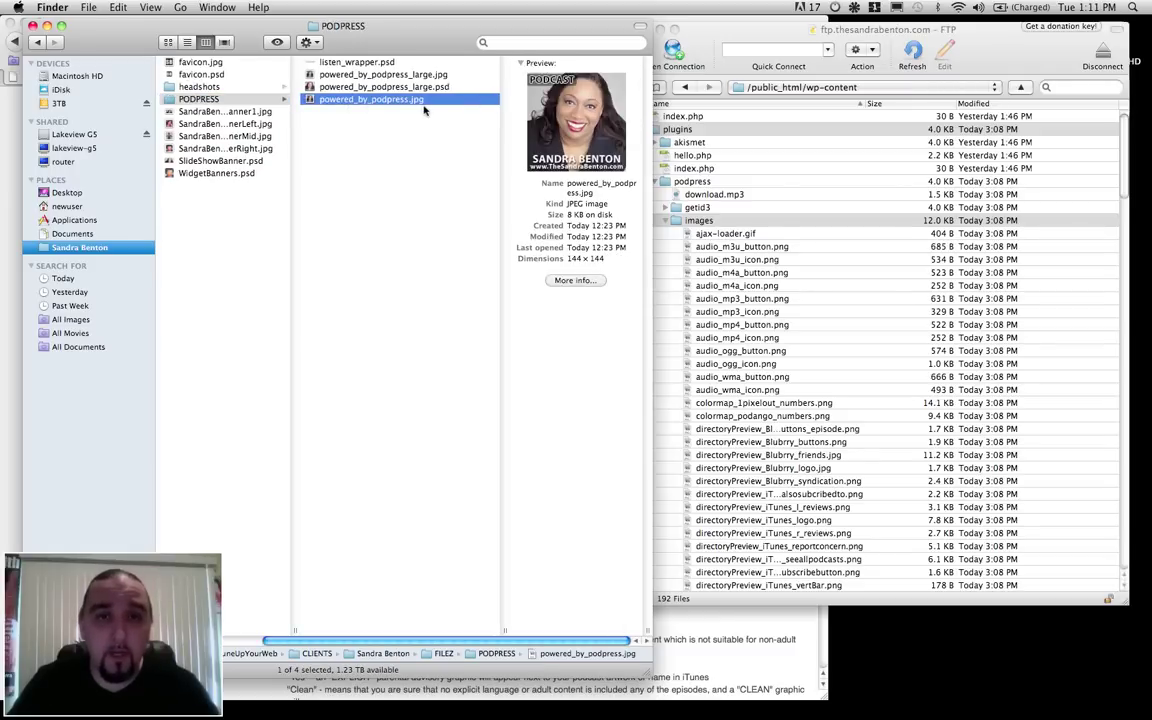
left_click(368, 74)
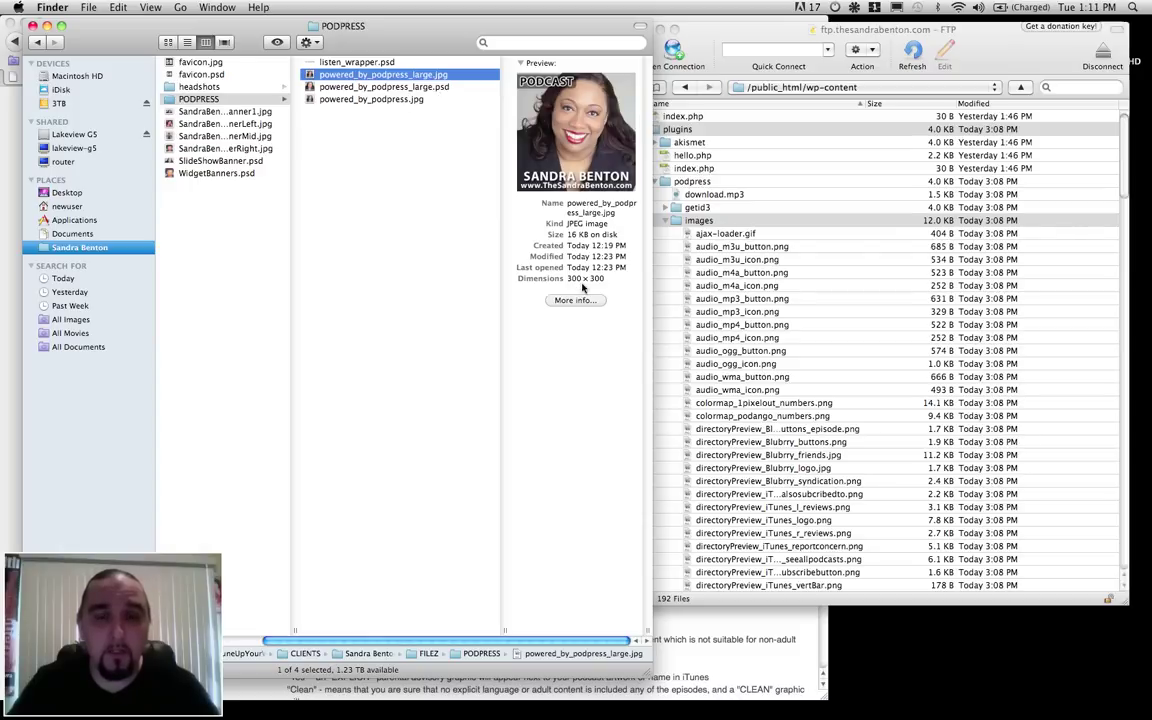
left_click(352, 99)
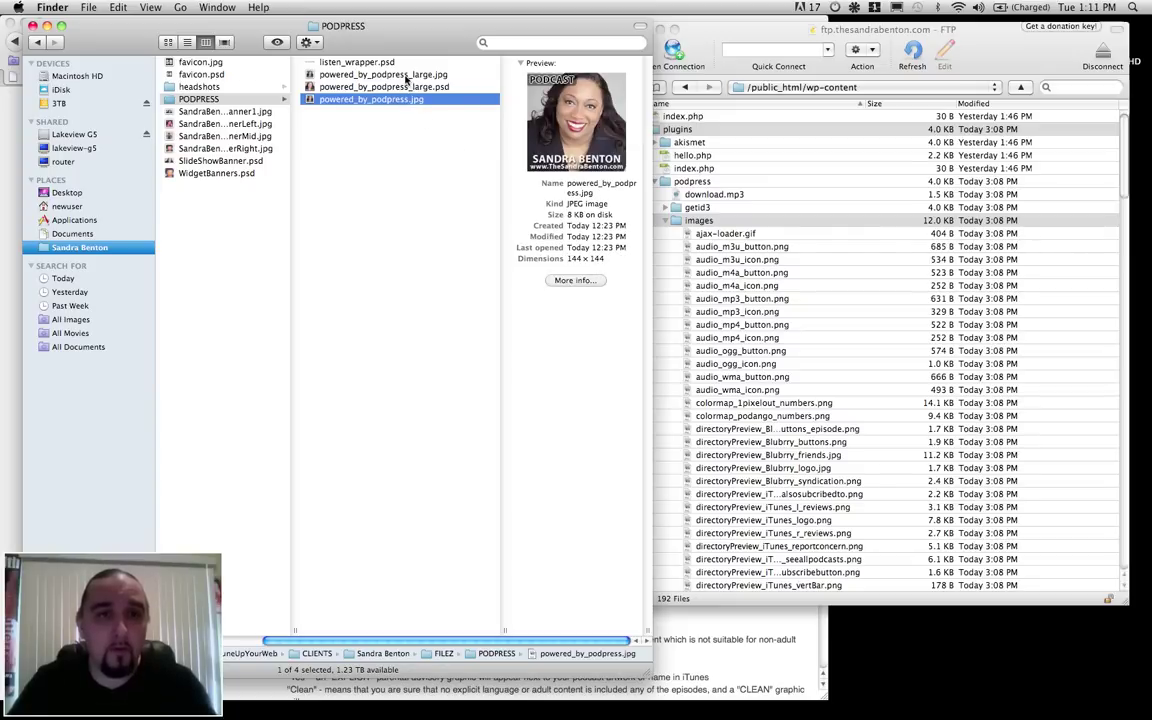
Upload powered_by_podpress.jpg and powered_by_podpress_large.jpg onto the server's images folder, overwriting existing copies
left_click(407, 77, "super")
left_click_drag(407, 77, 709, 224)
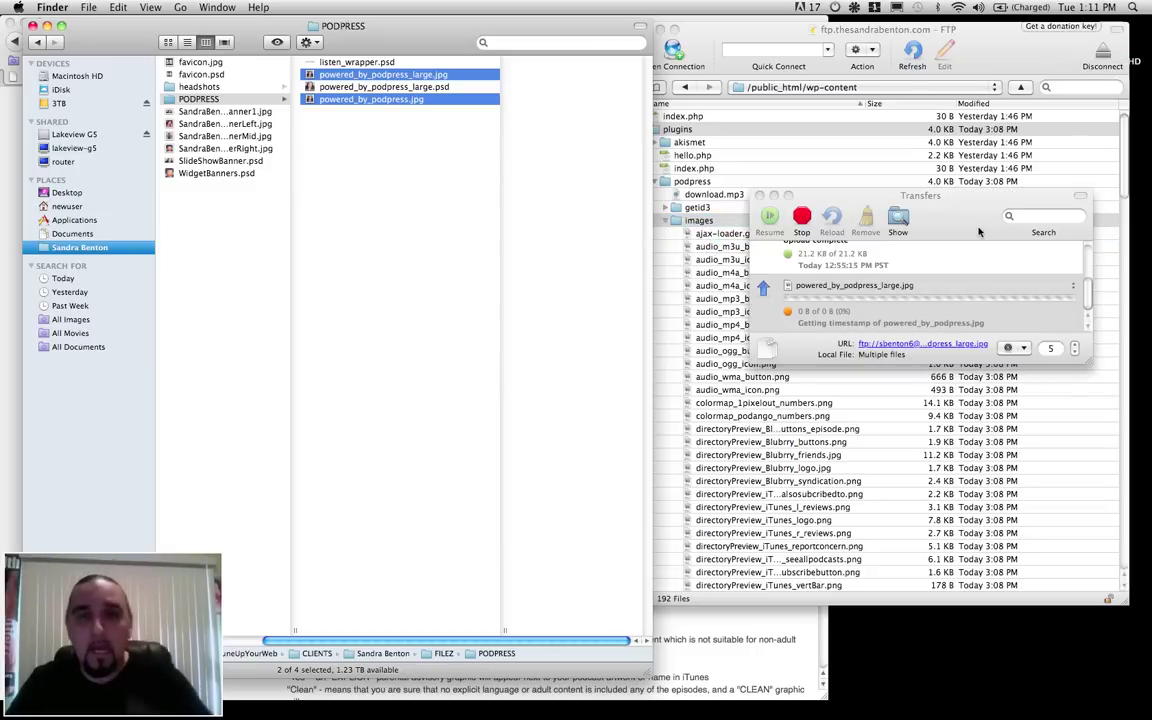
left_click(1034, 404)
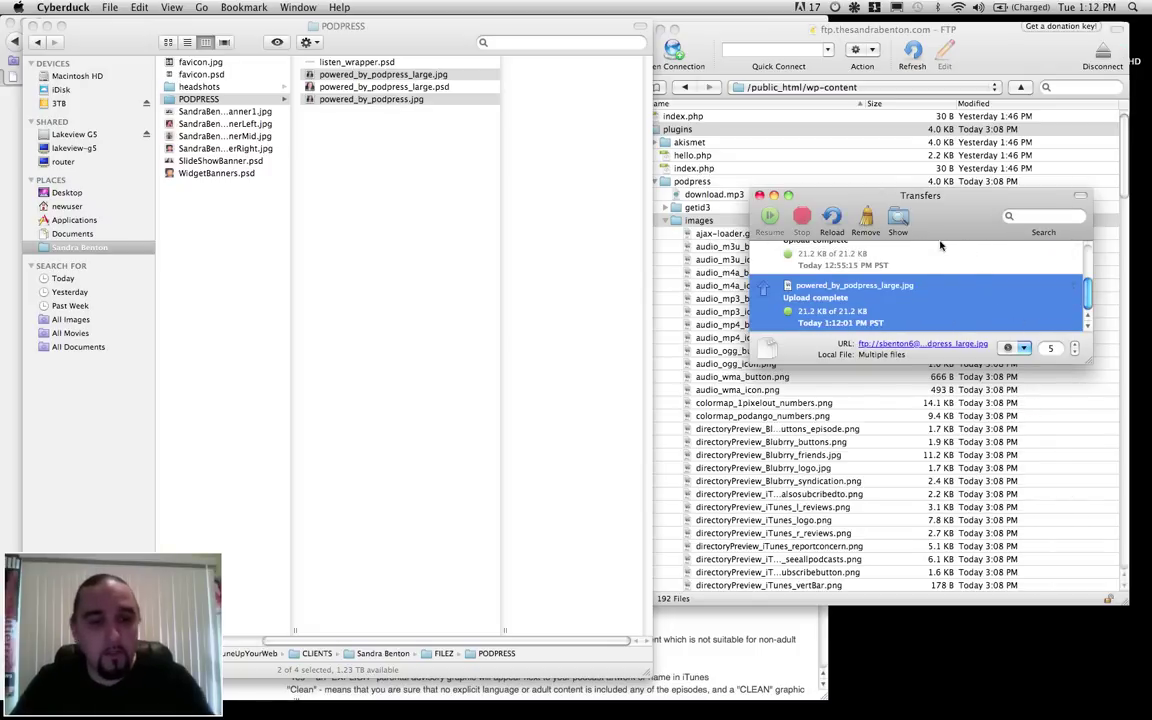
Reload the podPress Feed/iTunes Settings page in Firefox and check the new iTunes and RSS image previews
key("super+Tab")
key("Tab")
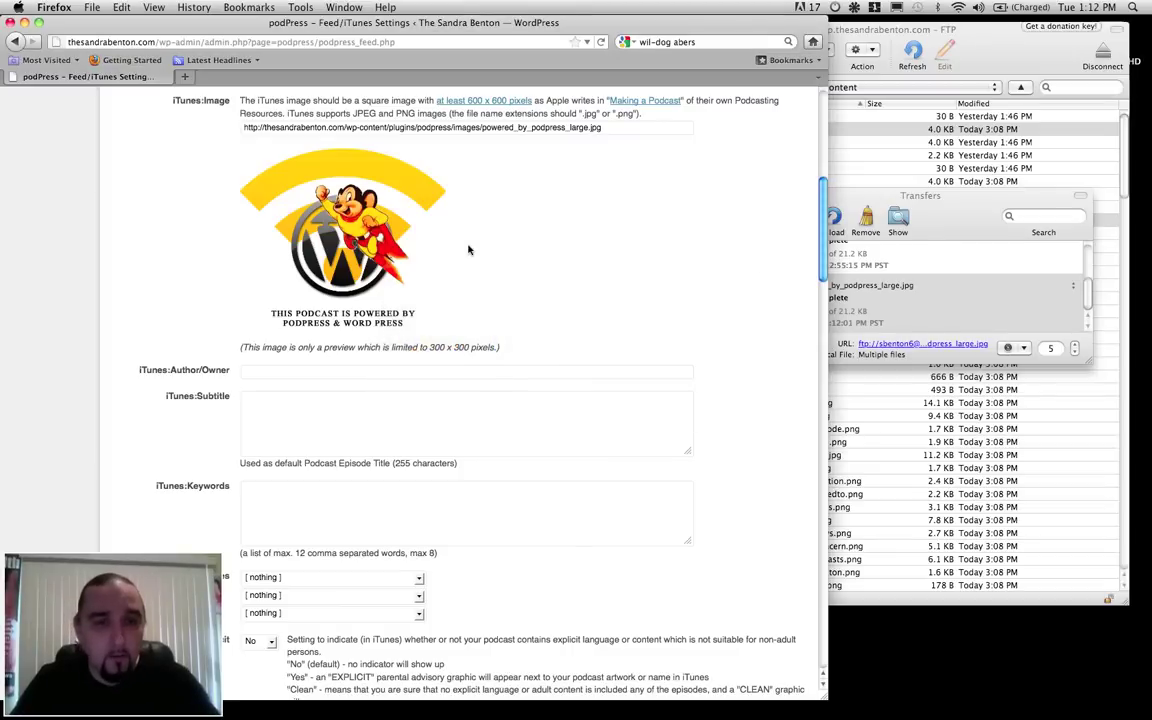
key("super+r")
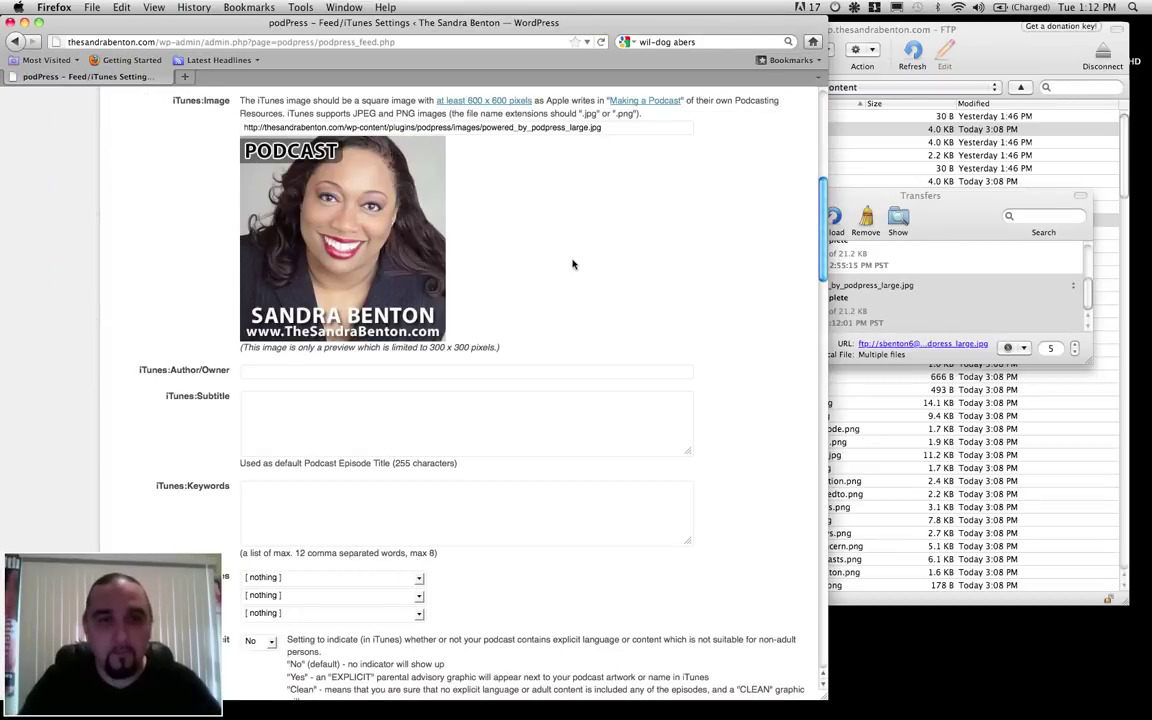
scroll(571, 263, "down", 10)
scroll(573, 264, "down", 3)
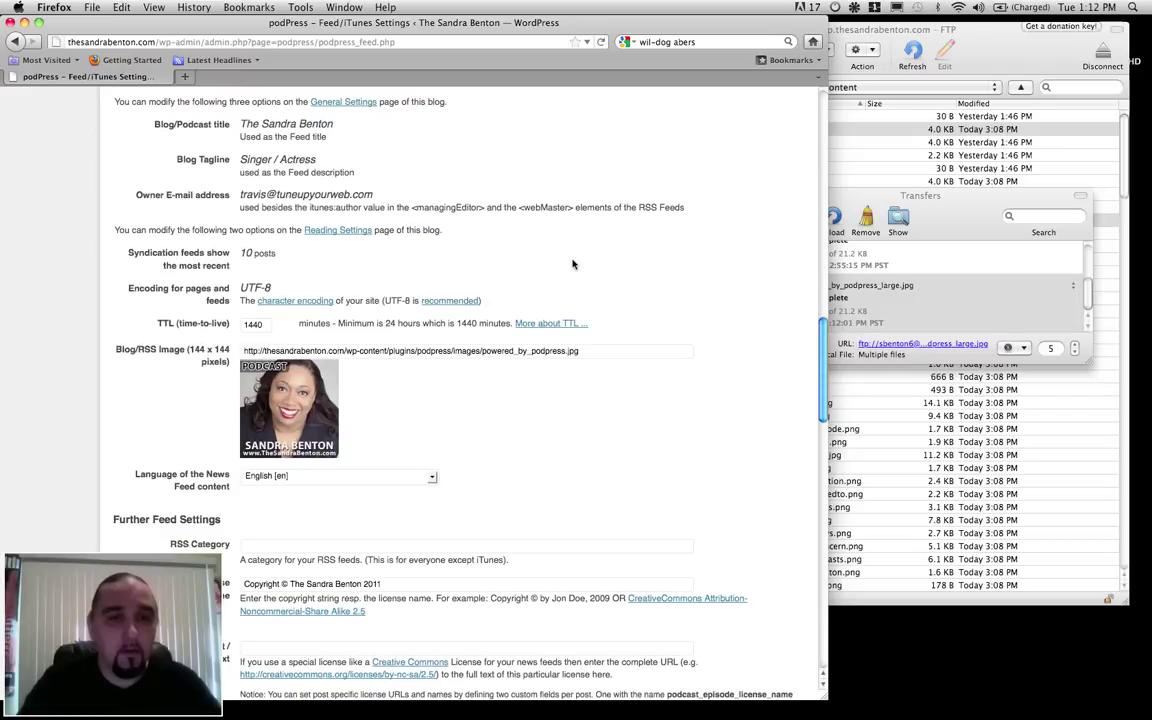
scroll(573, 264, "up", 12)
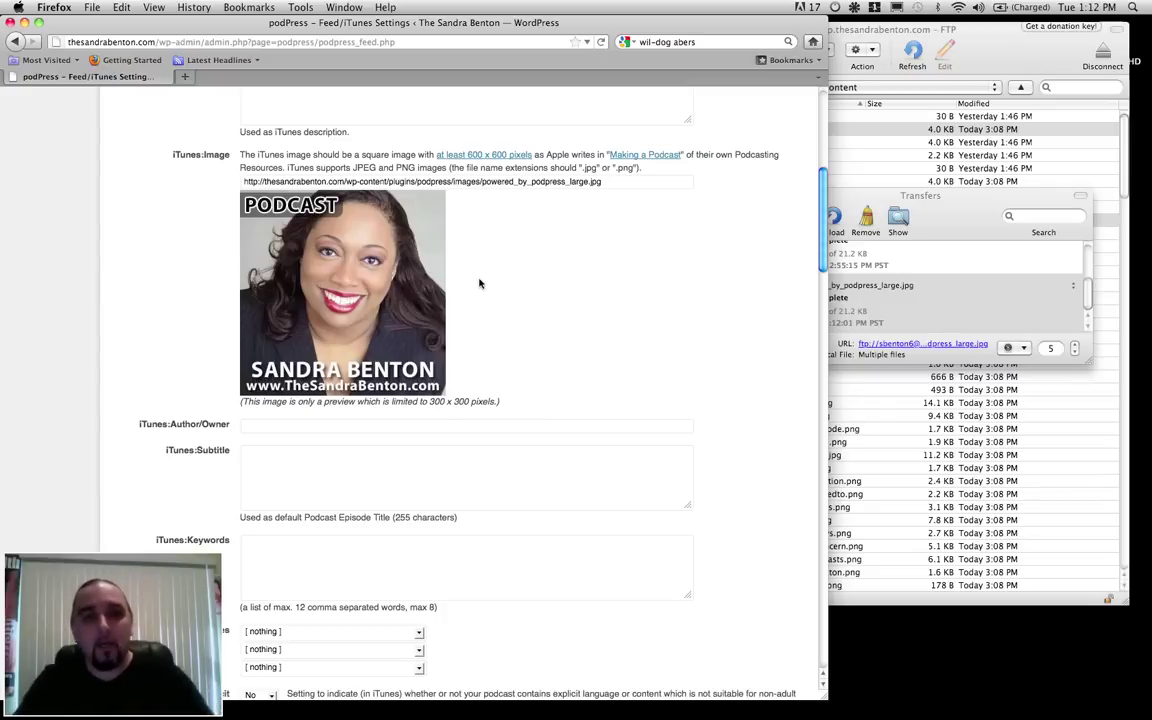
scroll(479, 283, "up", 10)
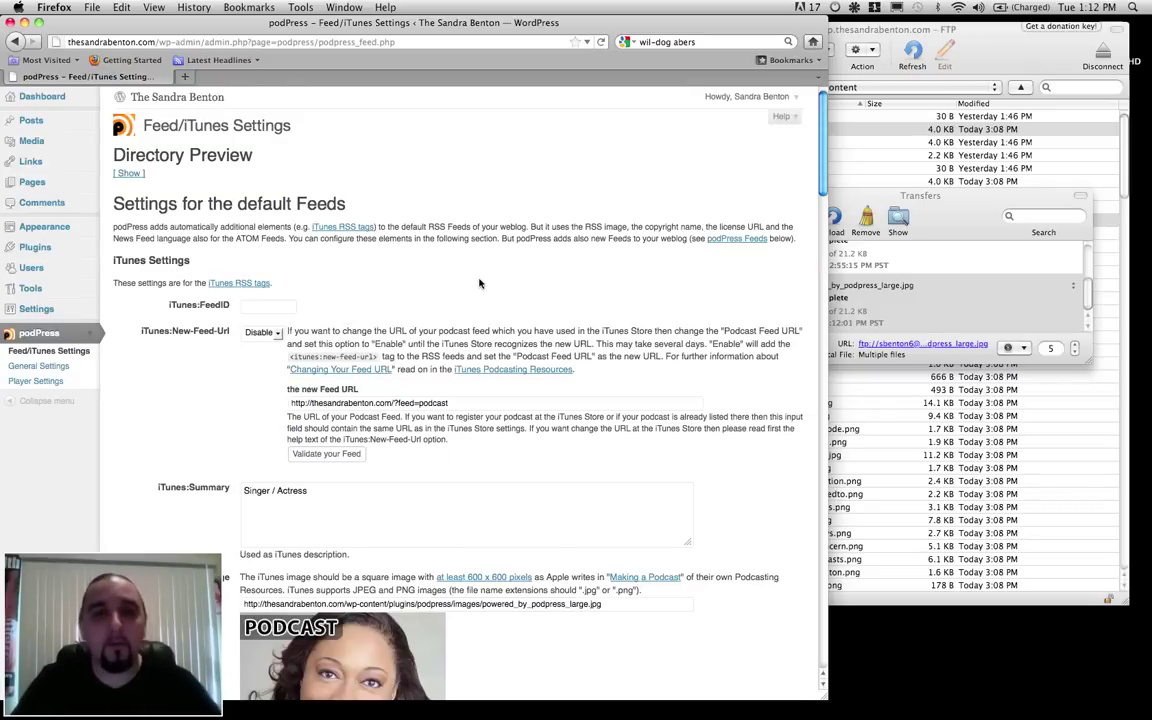
Close Cyberduck's Transfers window, collapse plugins, and move up to the /public_html folder
key("super+Tab")
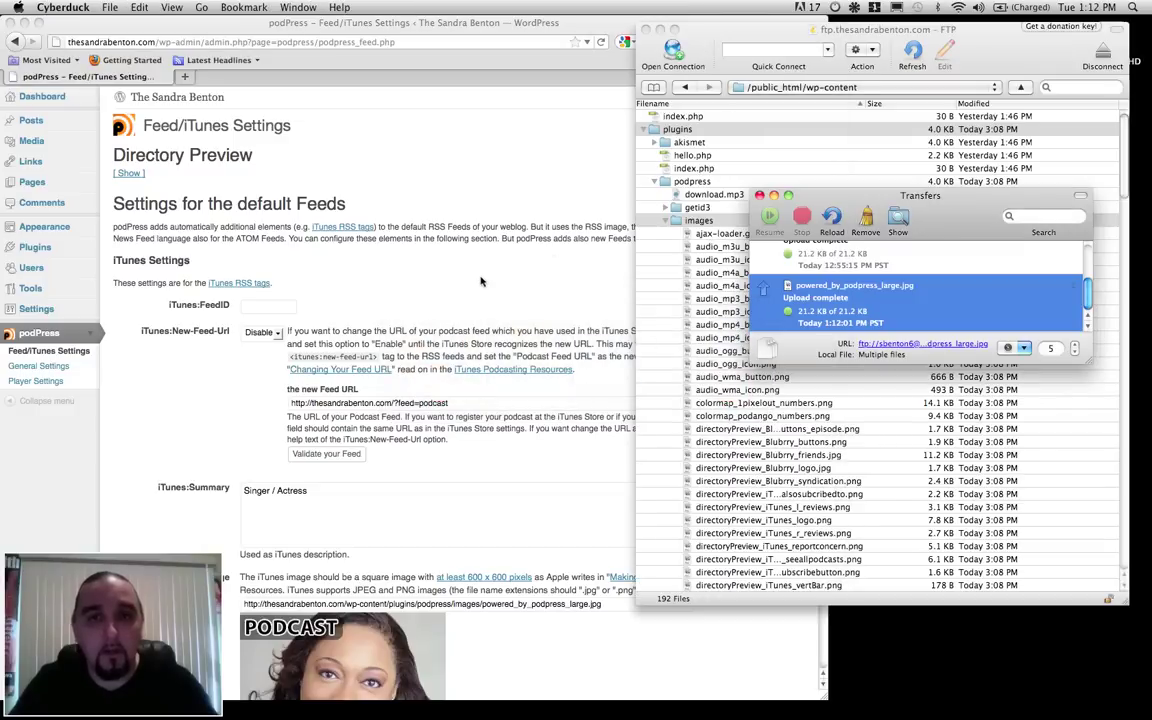
left_click(760, 195)
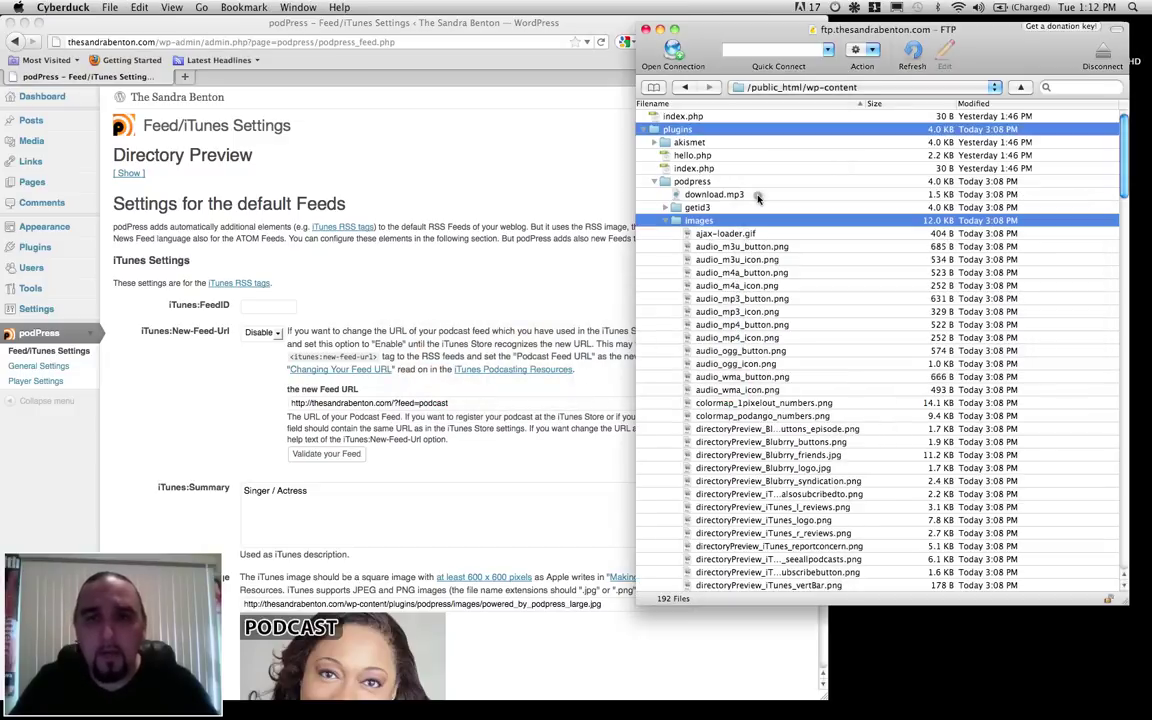
left_click(645, 130)
left_click(806, 87)
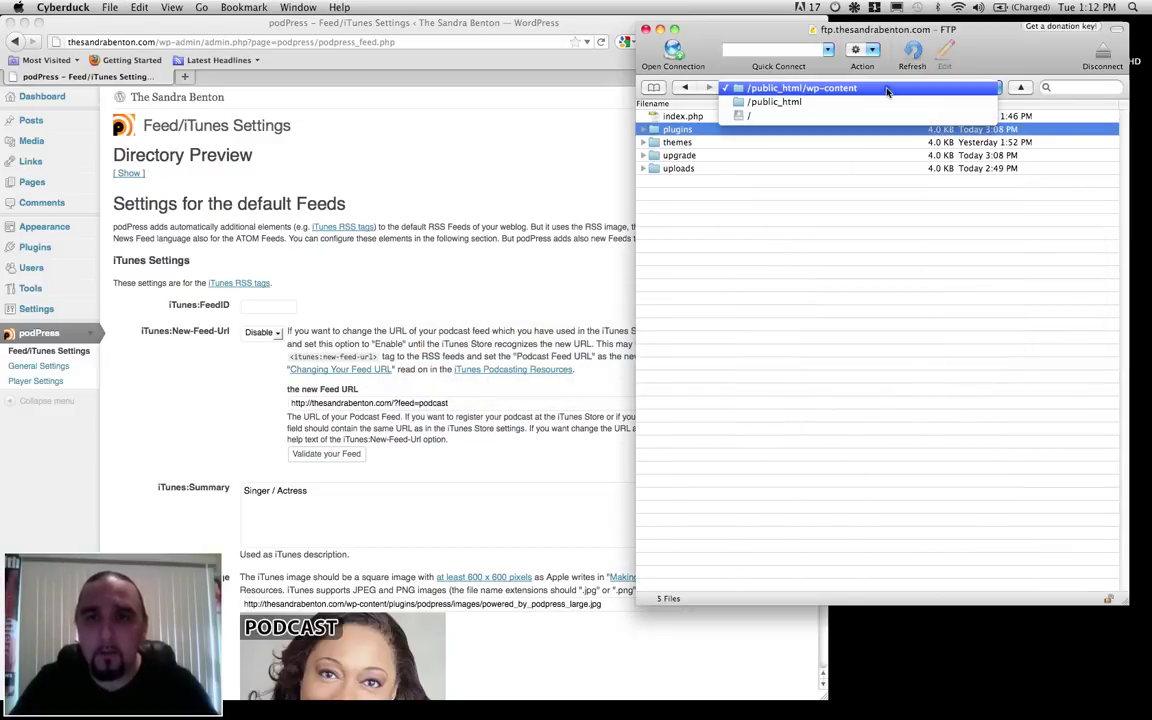
left_click(882, 103)
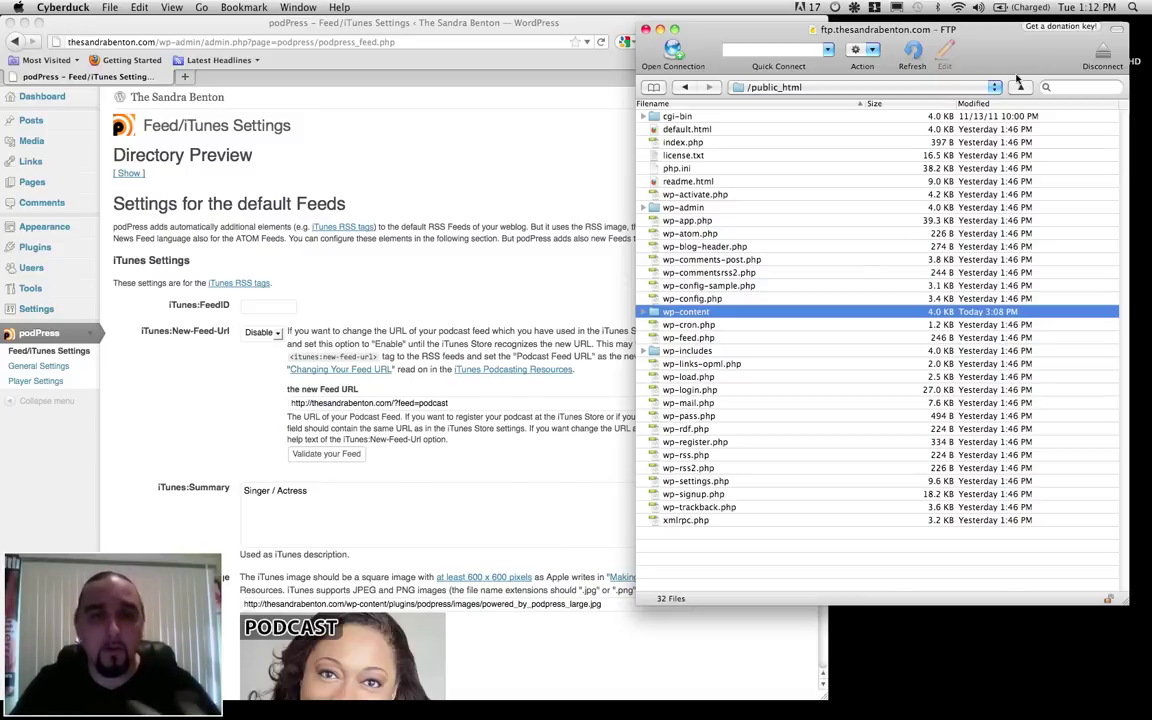
Drag the AUDIO > podcast folder with its three MP3 episodes into /public_html on the server
key("super+Tab")
key("super+Tab")
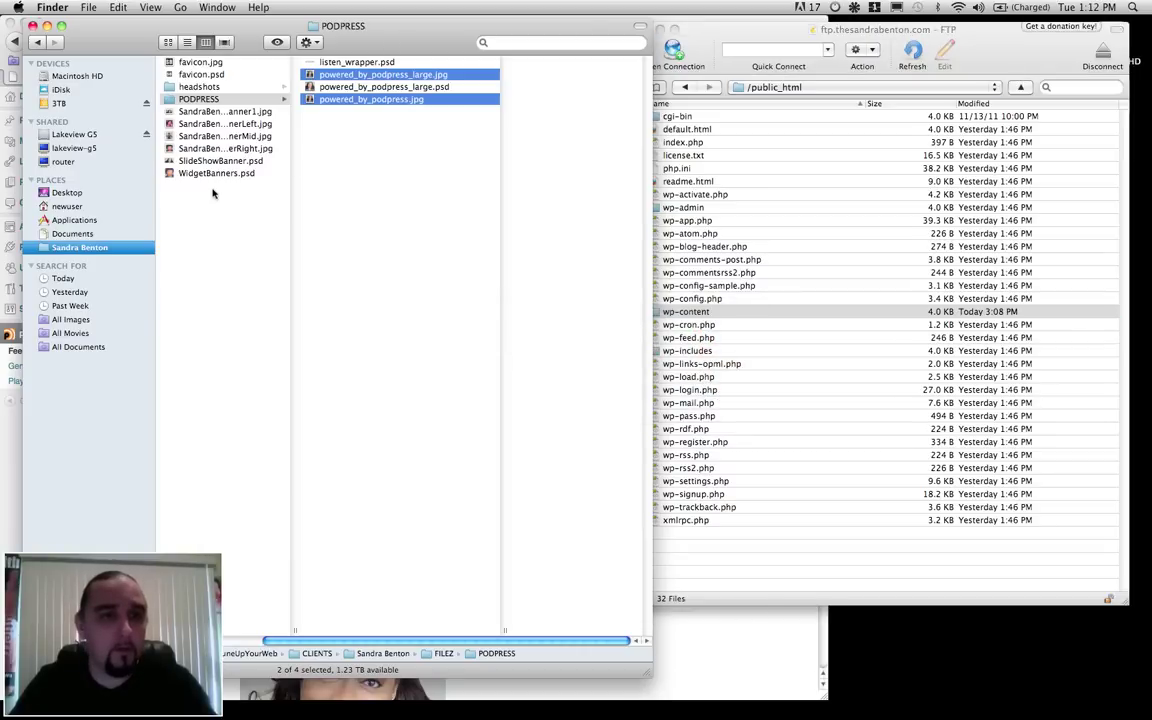
left_click(178, 205)
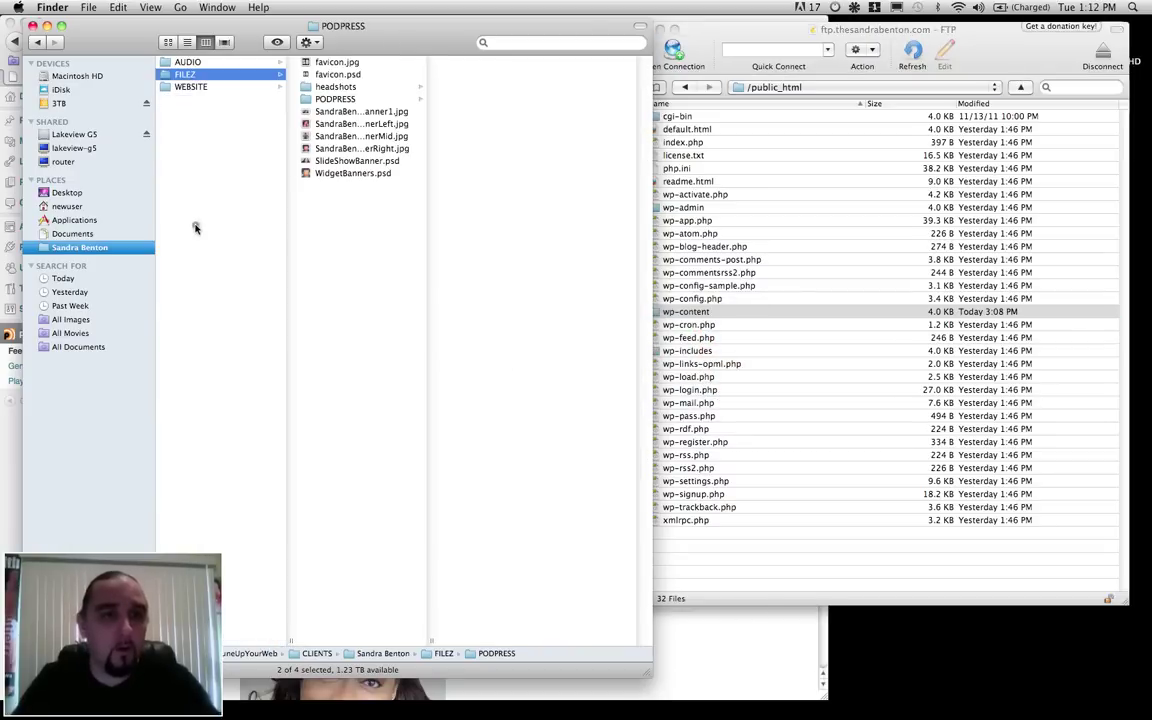
left_click(206, 62)
left_click(332, 63)
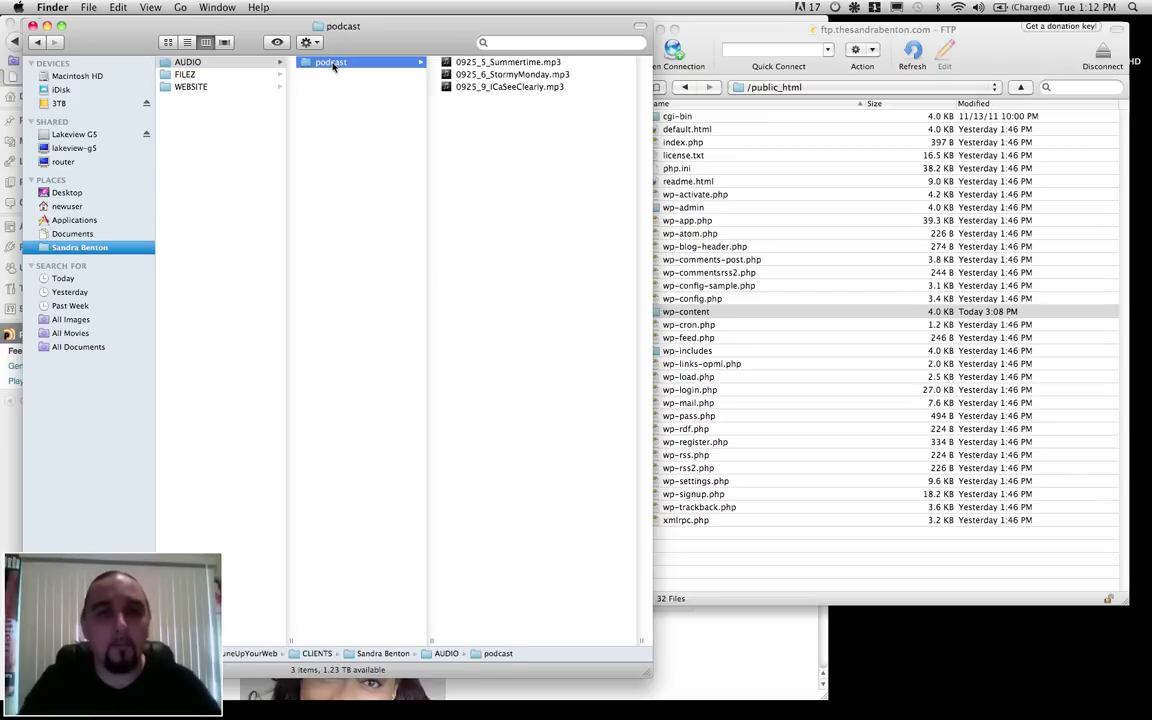
left_click_drag(334, 66, 694, 168)
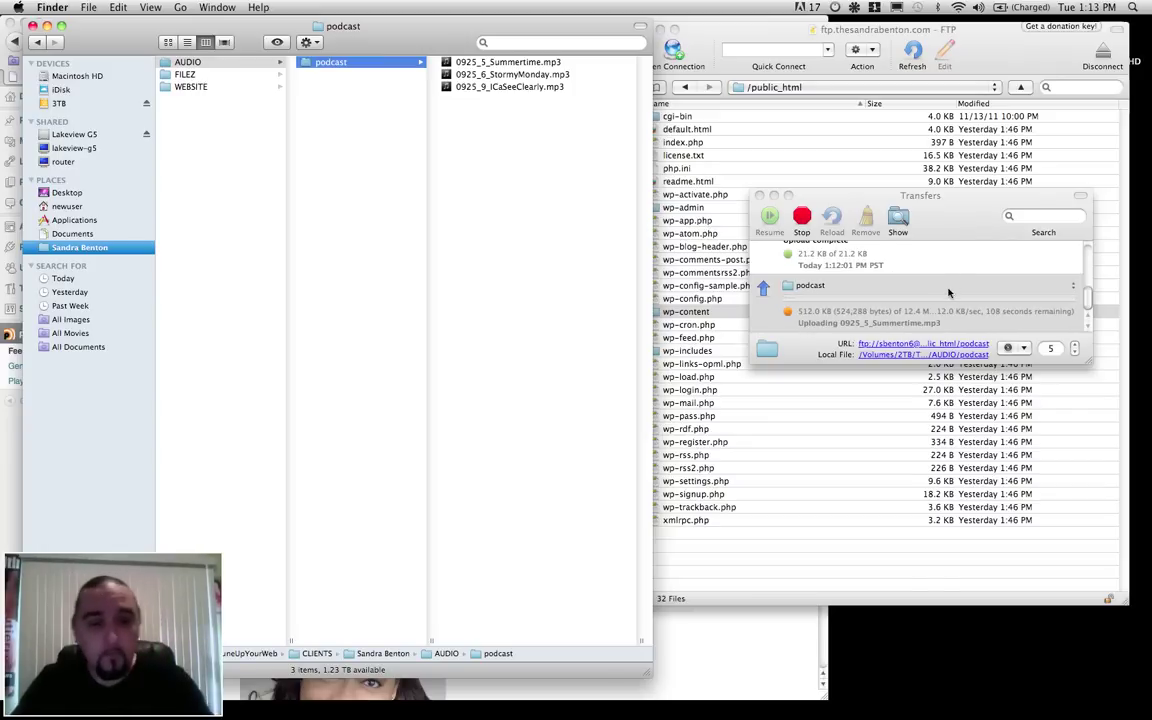
key("super+Tab")
key("super+Tab")
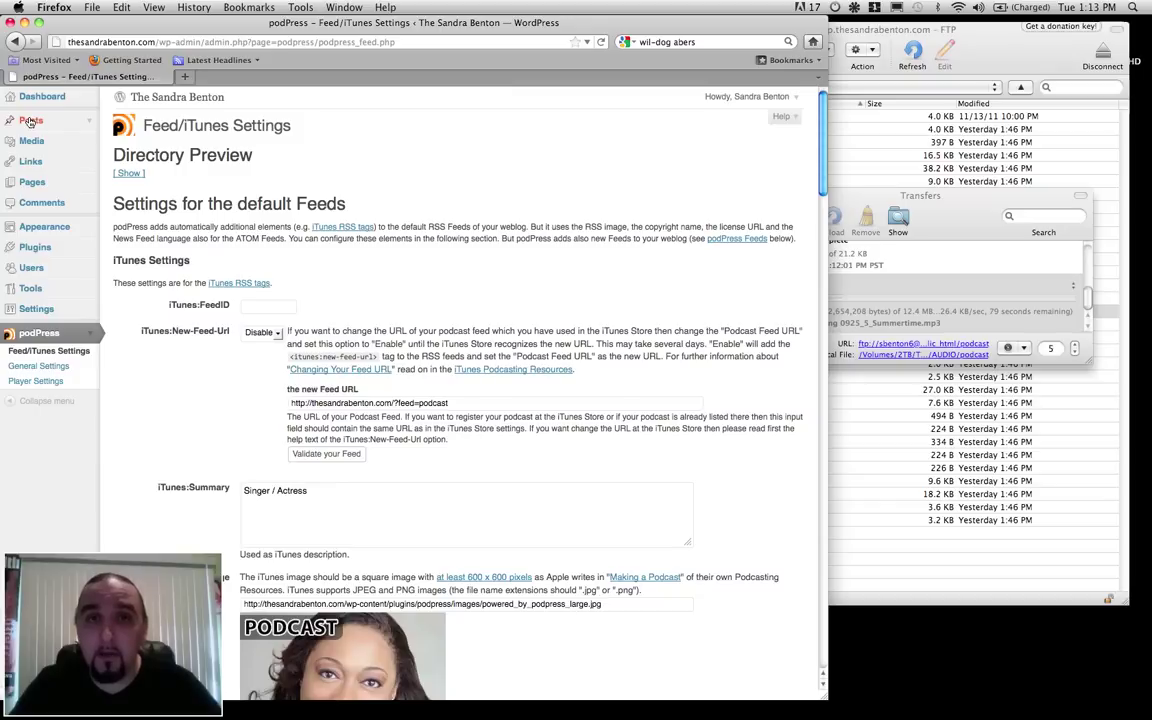
left_click(31, 121)
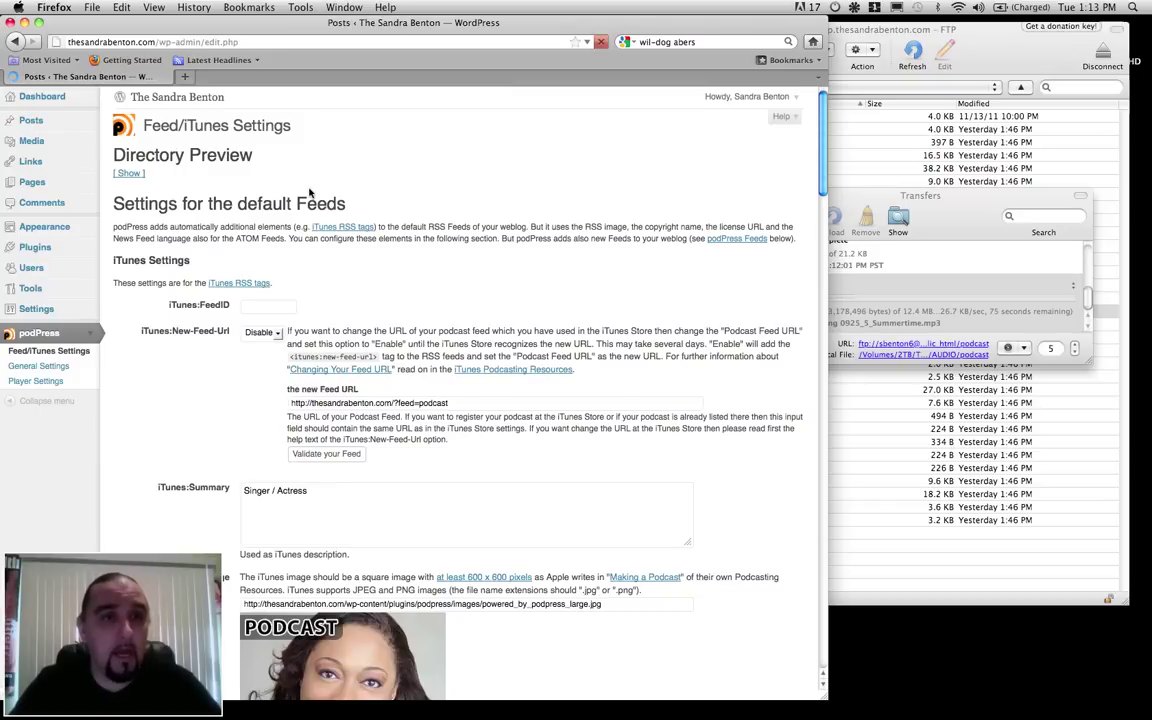
left_click(228, 128)
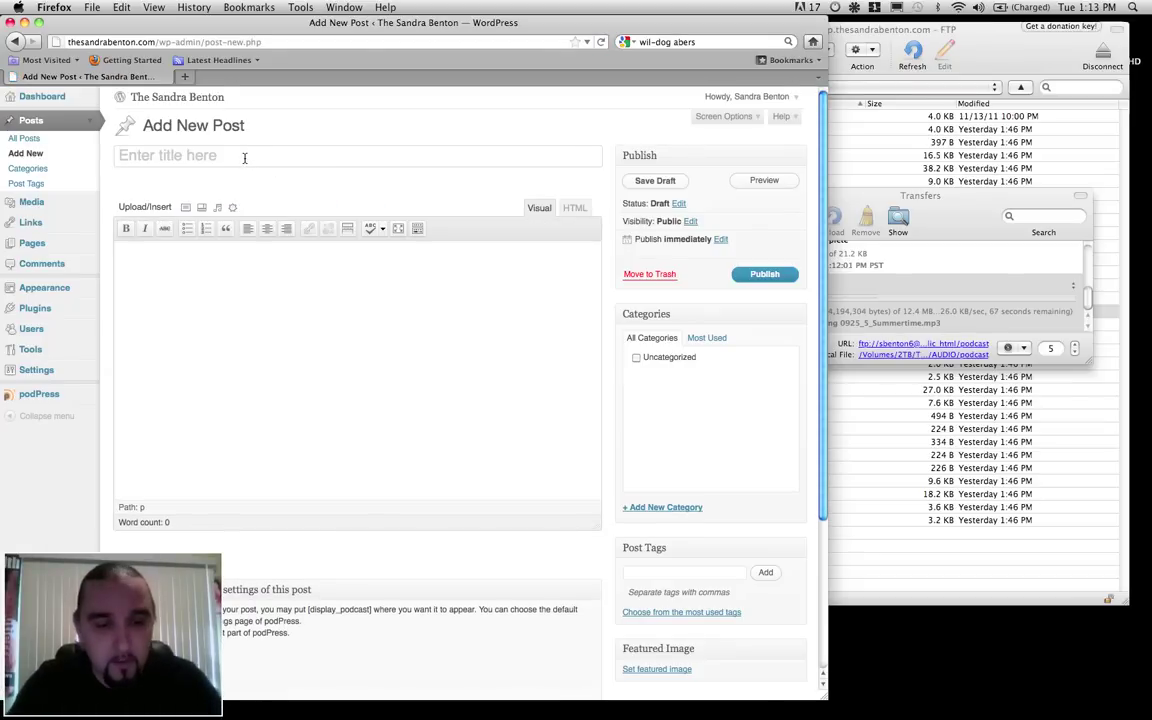
type("Sand")
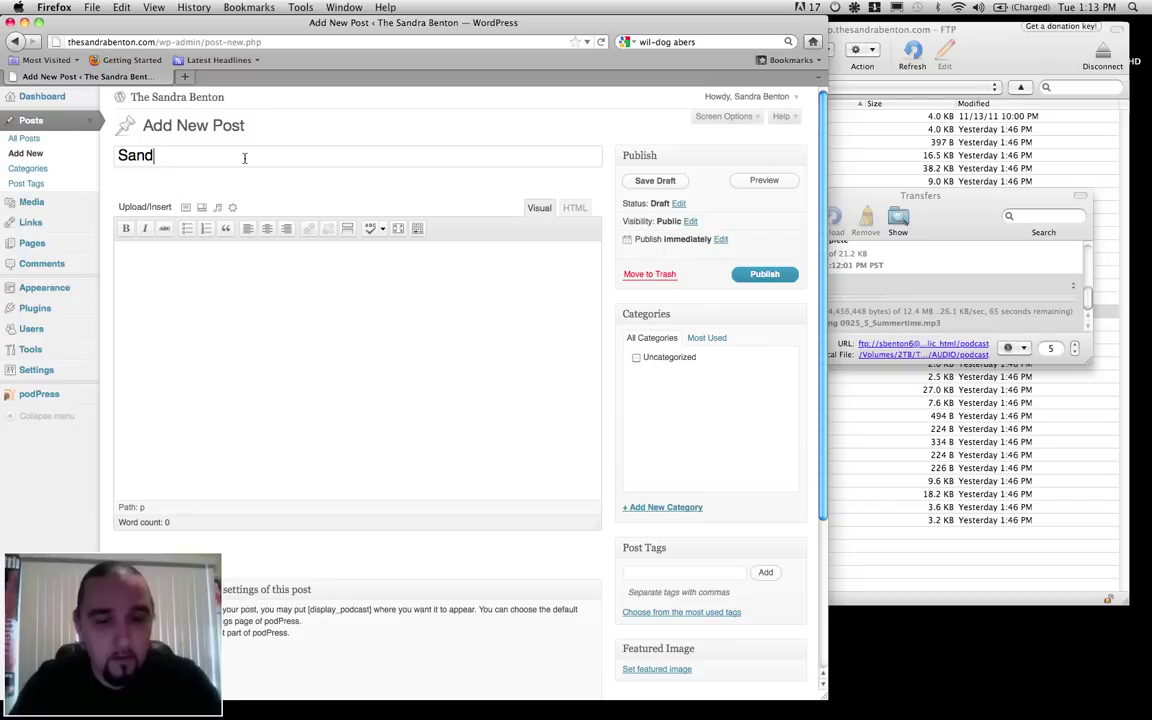
type("ra Benton ")
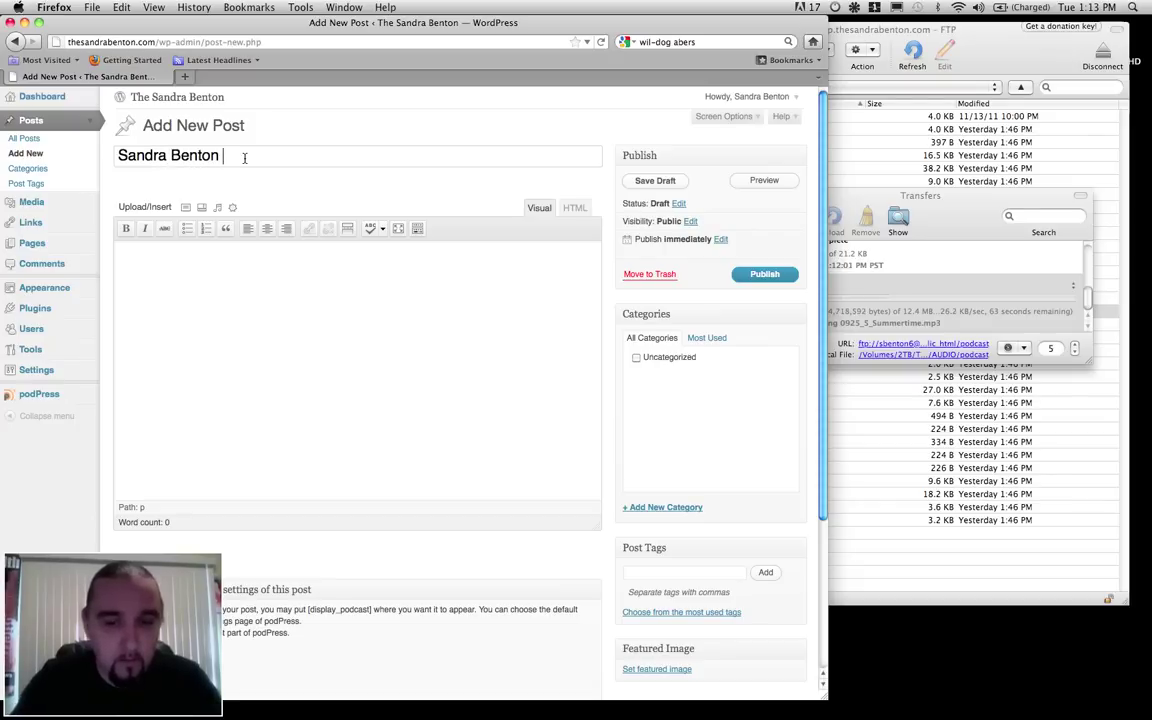
type("- Summertime")
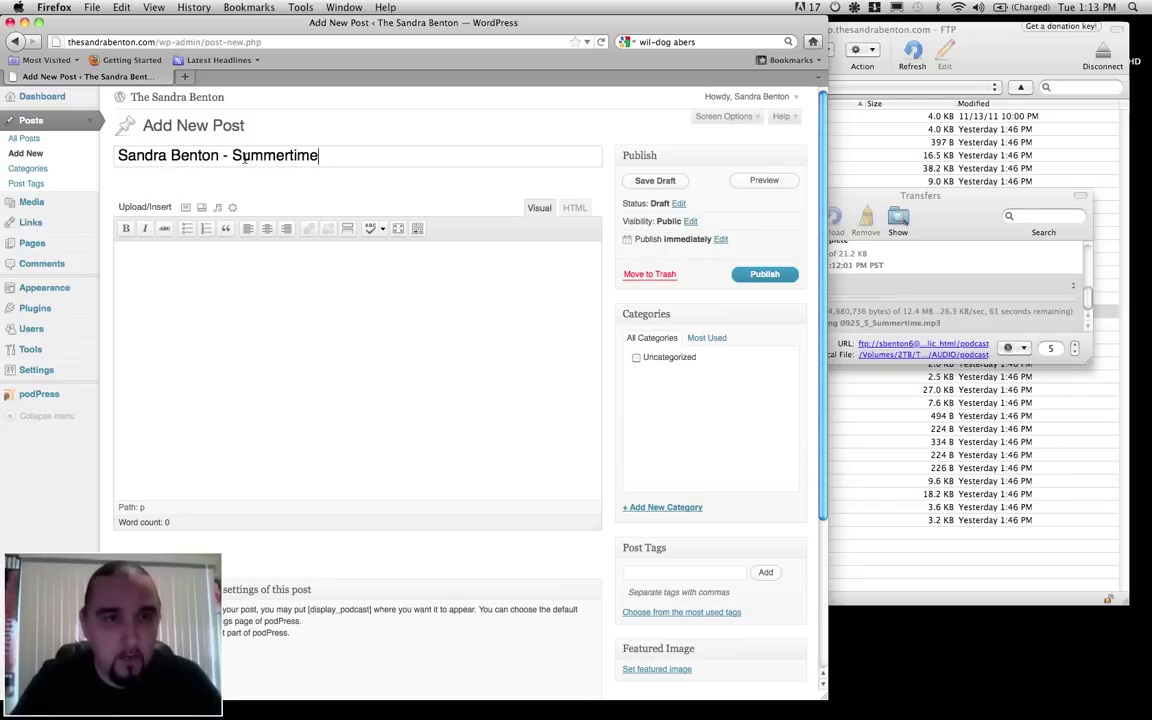
Create a new Podcast category and tick it for this post
left_click(660, 508)
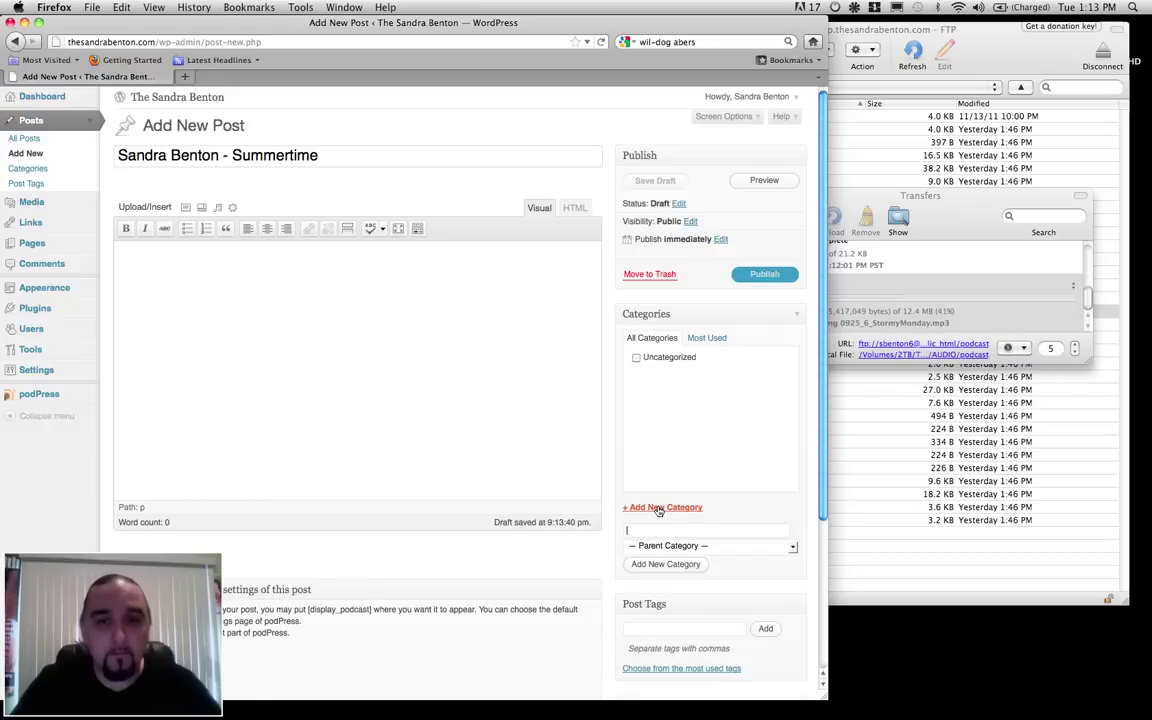
type("Podcast")
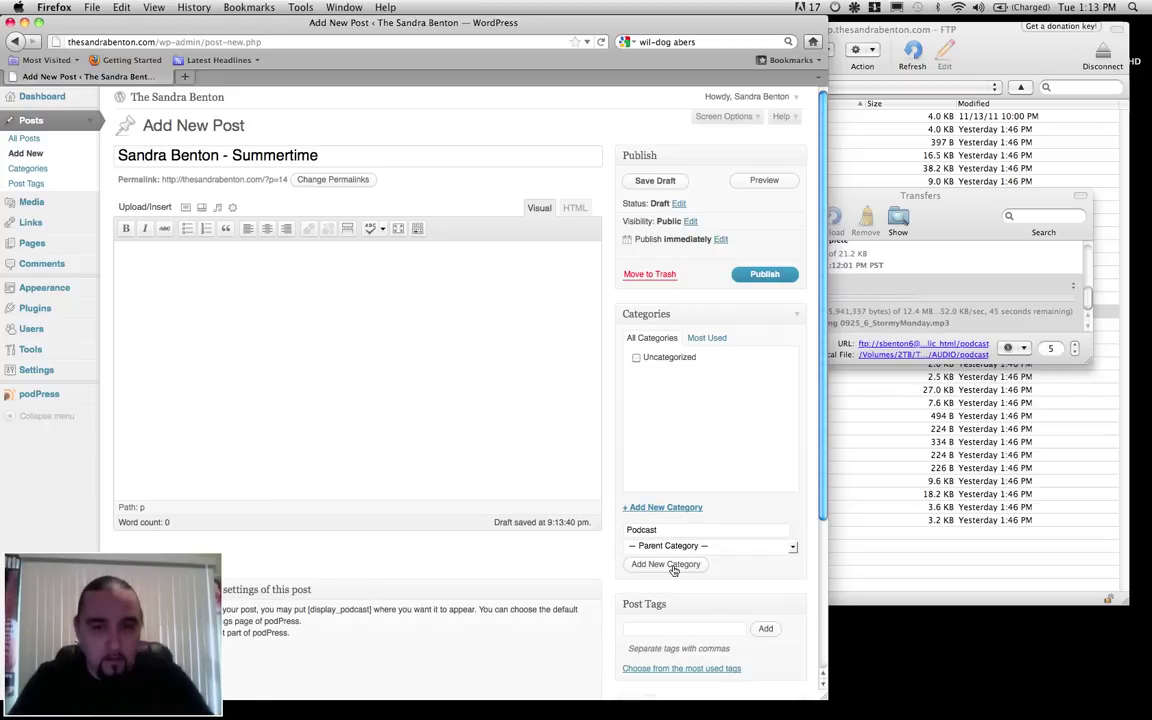
left_click(666, 564)
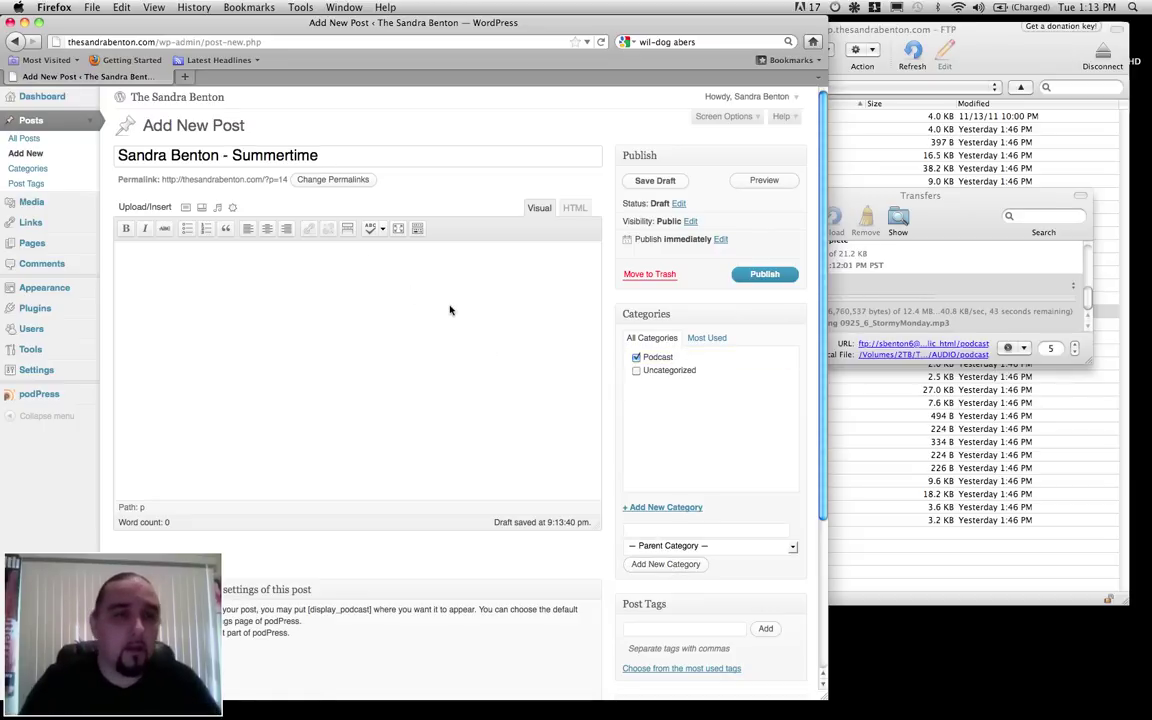
scroll(450, 310, "down", 1)
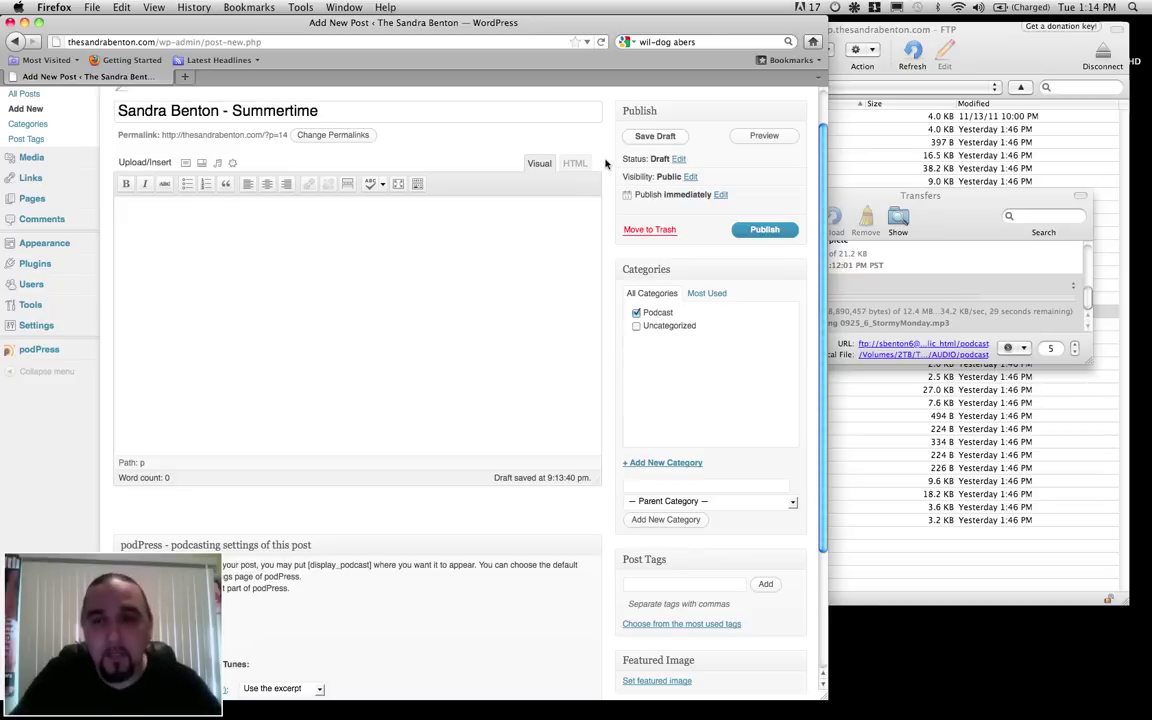
Publish the 'Sandra Benton - Summertime' post while checking the MP3 upload progress
left_click(880, 197)
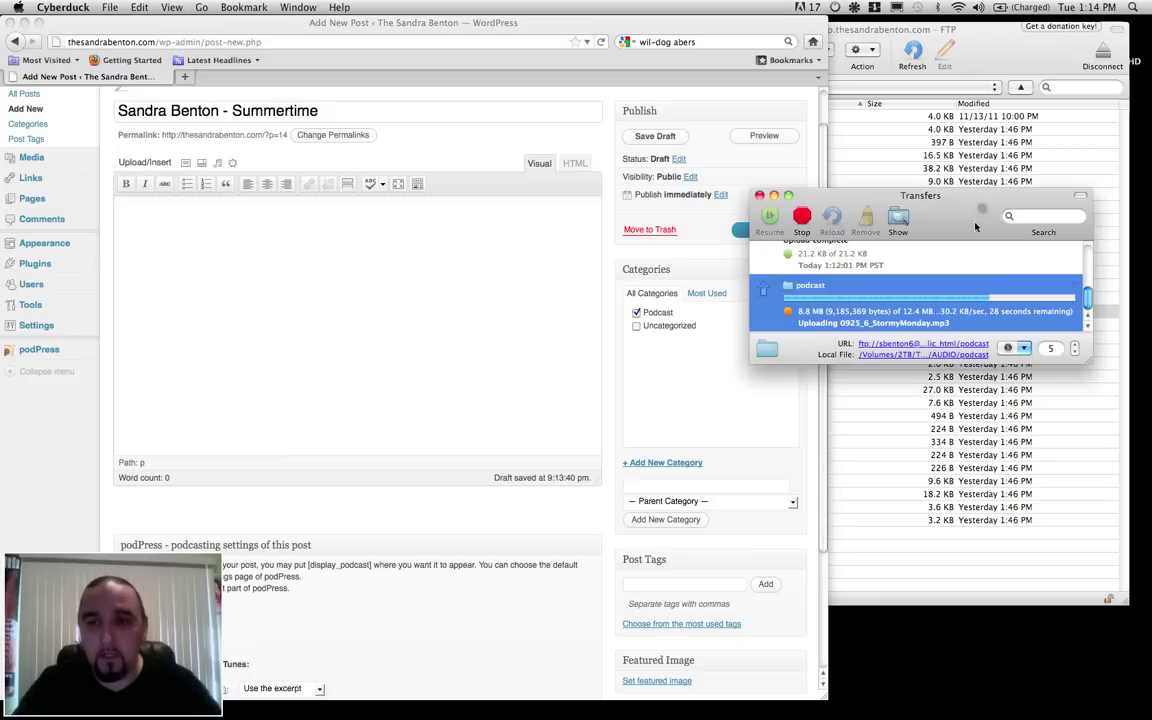
left_click(468, 108)
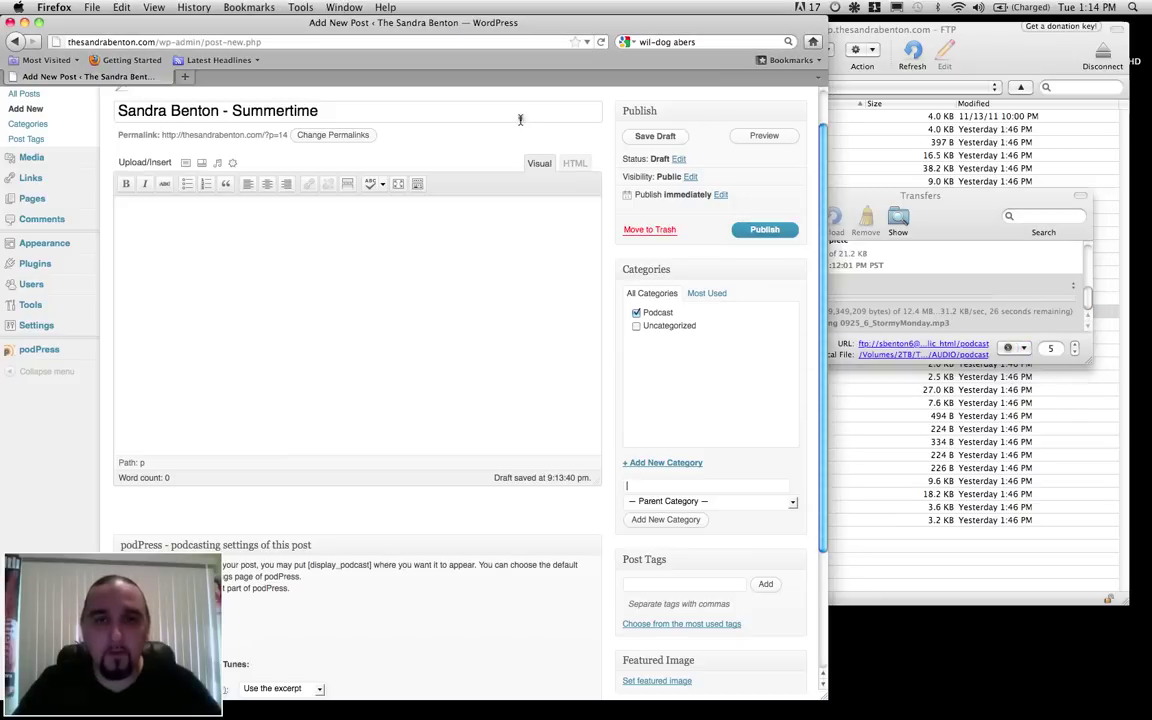
left_click(763, 230)
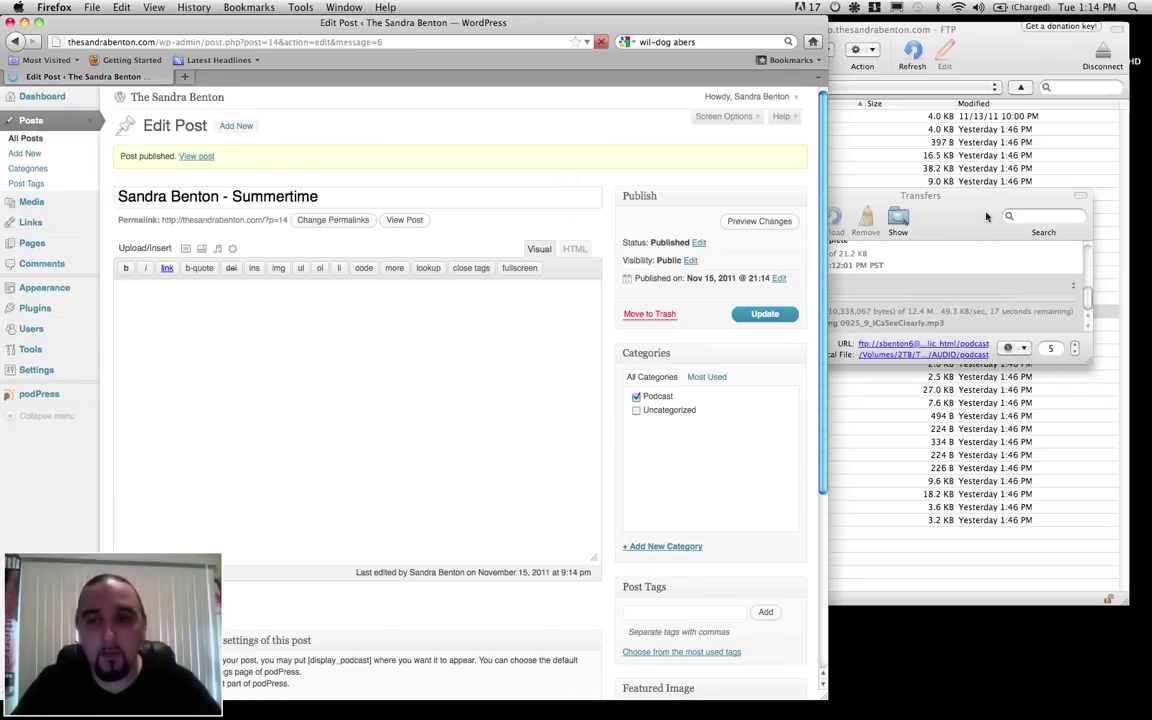
left_click(986, 216)
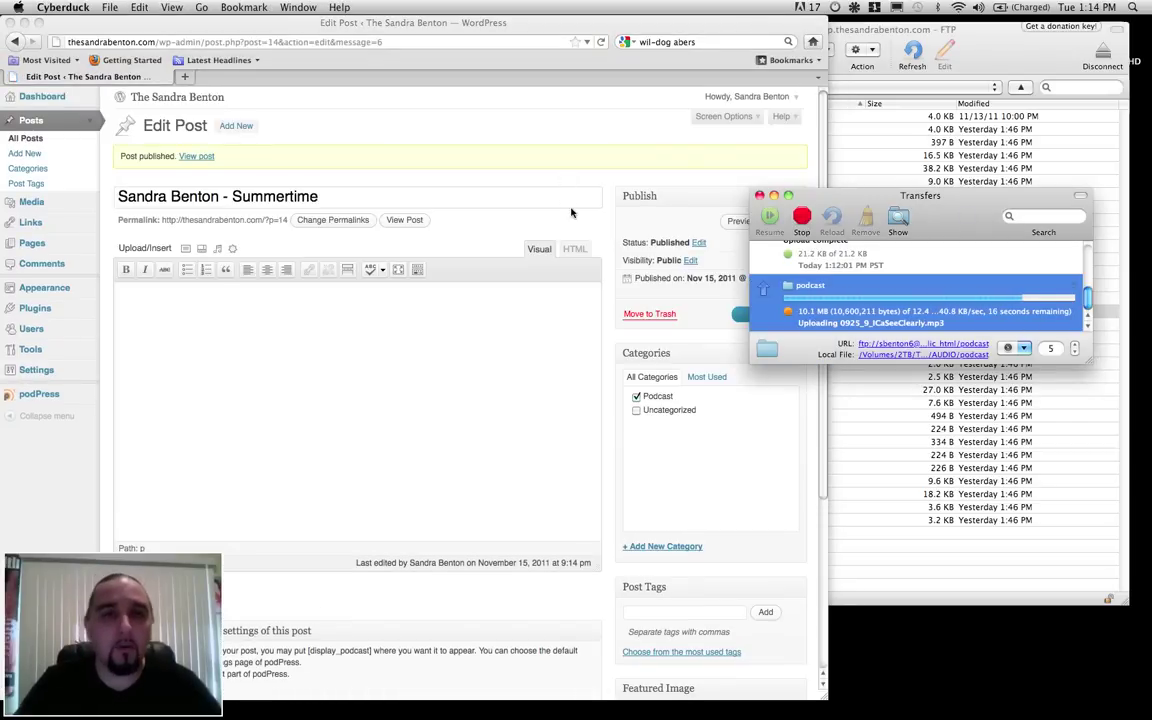
scroll(527, 218, "down", 5)
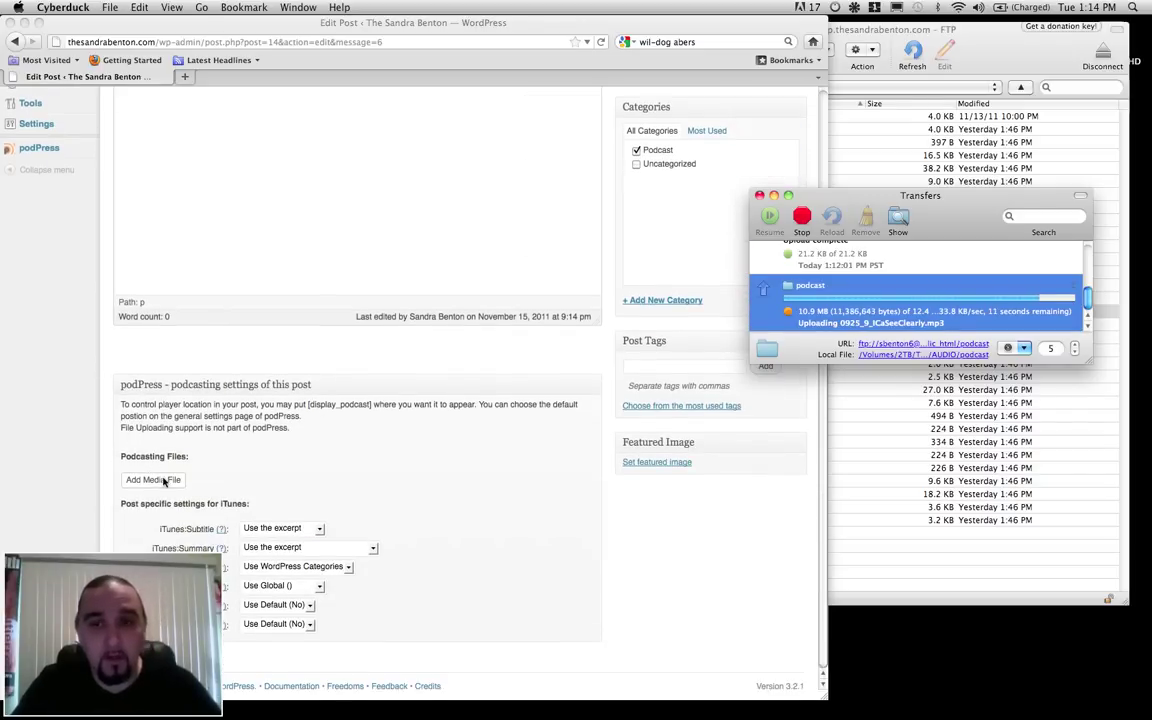
Add a podPress media file and choose 0925_5_Summertime.mp3 as its location
left_click(165, 481)
left_click(165, 481)
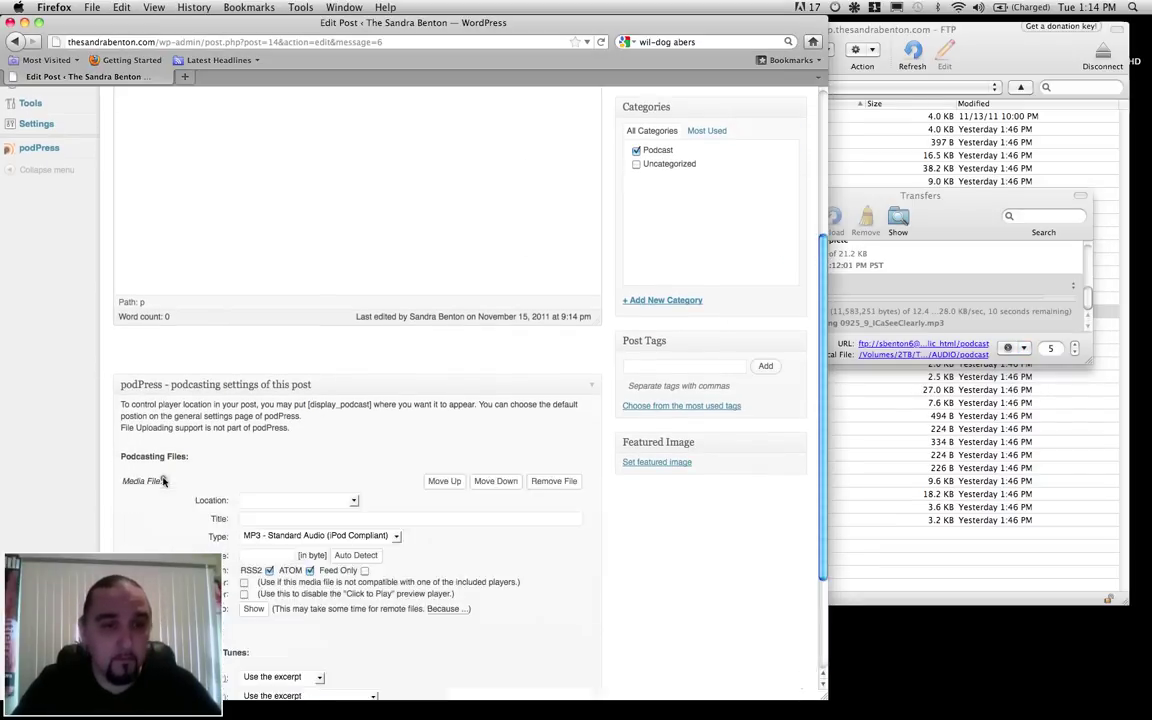
left_click(296, 500)
left_click(296, 500)
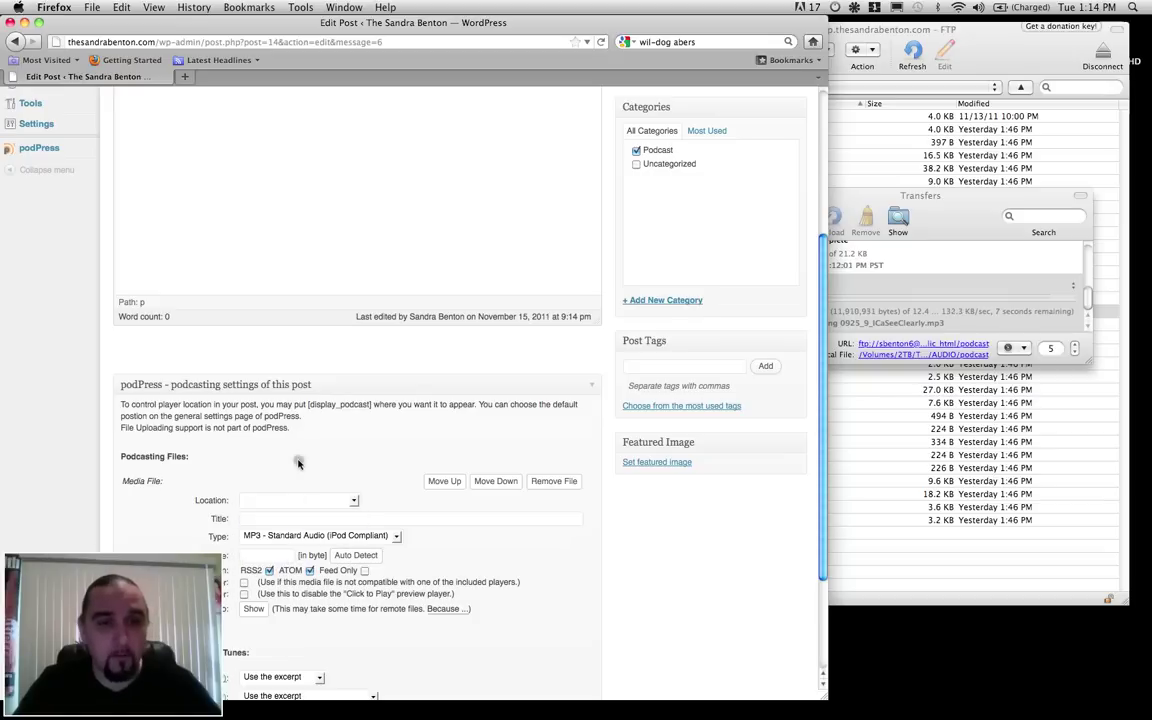
scroll(350, 443, "up", 5)
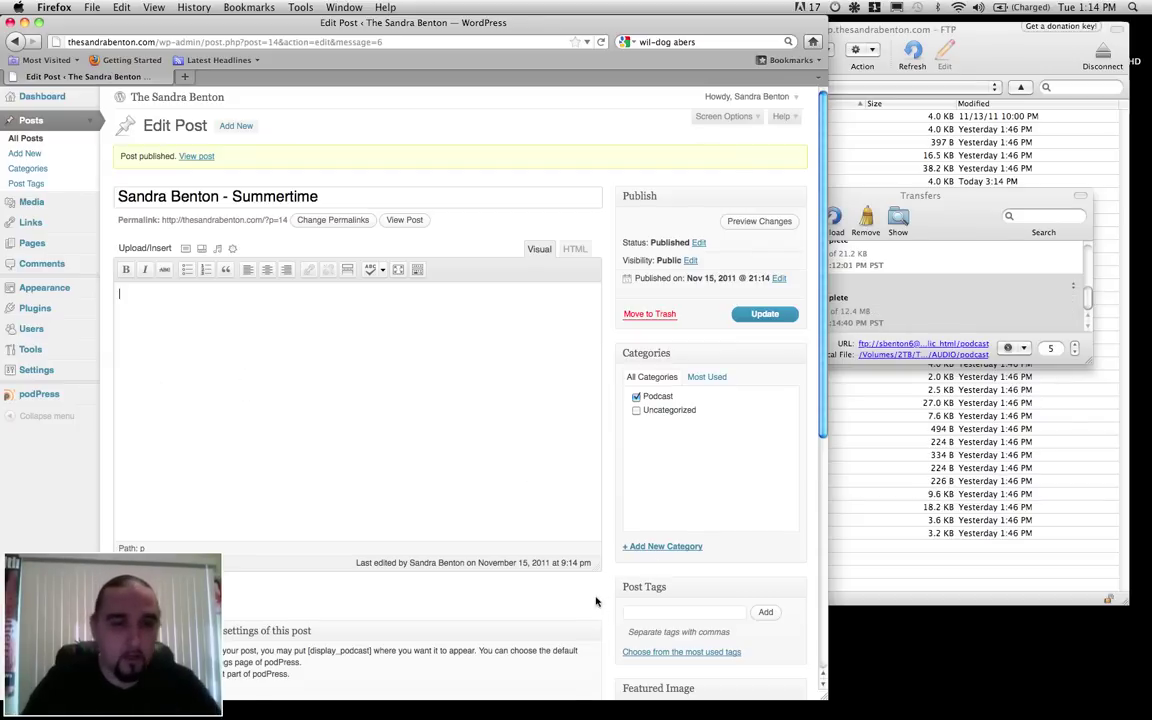
scroll(596, 600, "down", 5)
scroll(596, 601, "down", 2)
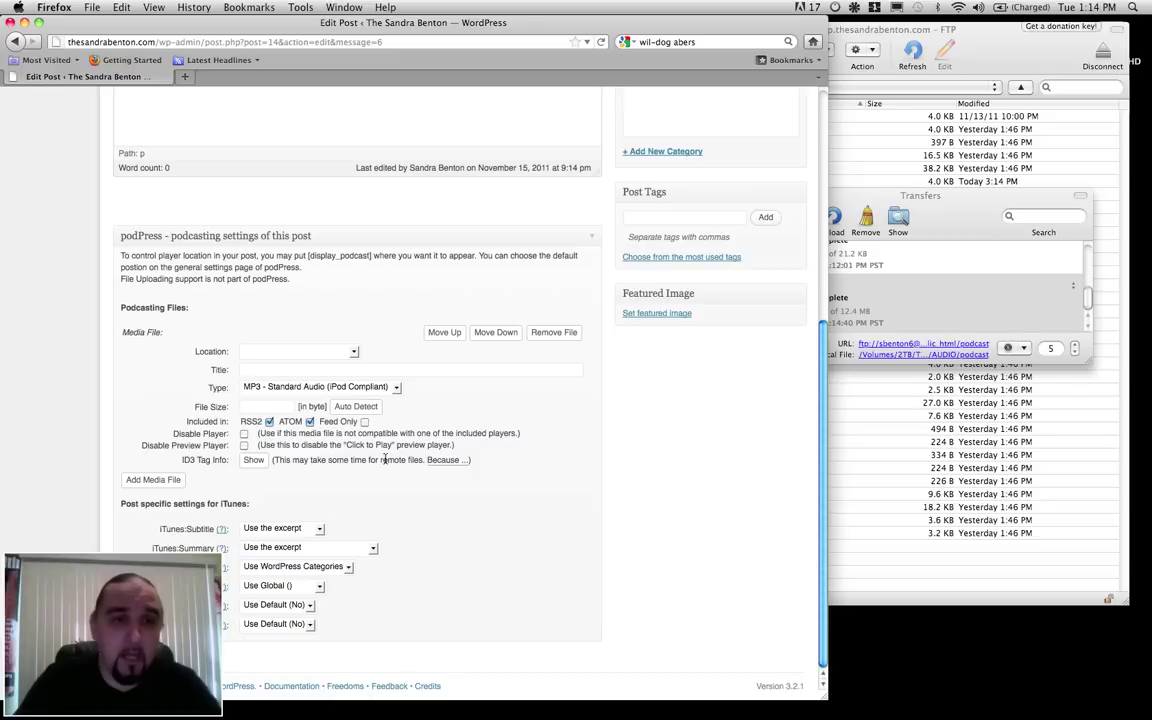
left_click(258, 352)
left_click(270, 388)
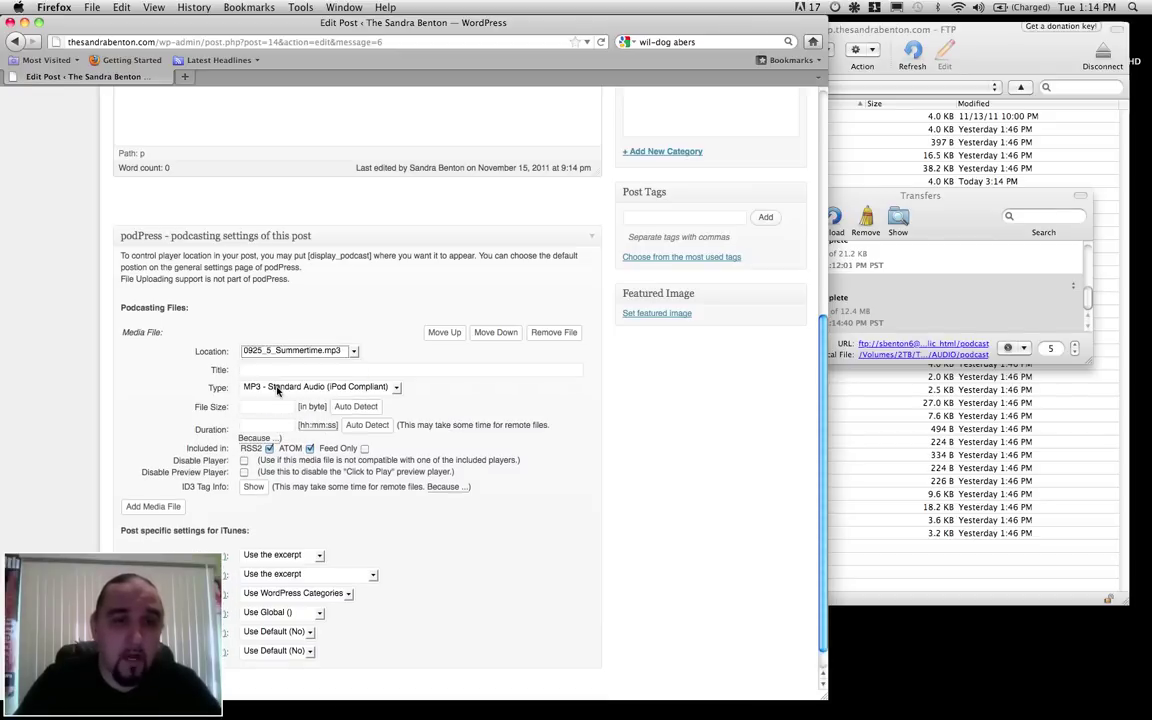
Title the media file 'Sandra Benton - Summertime' and update the post
left_click(274, 372)
type("Sa")
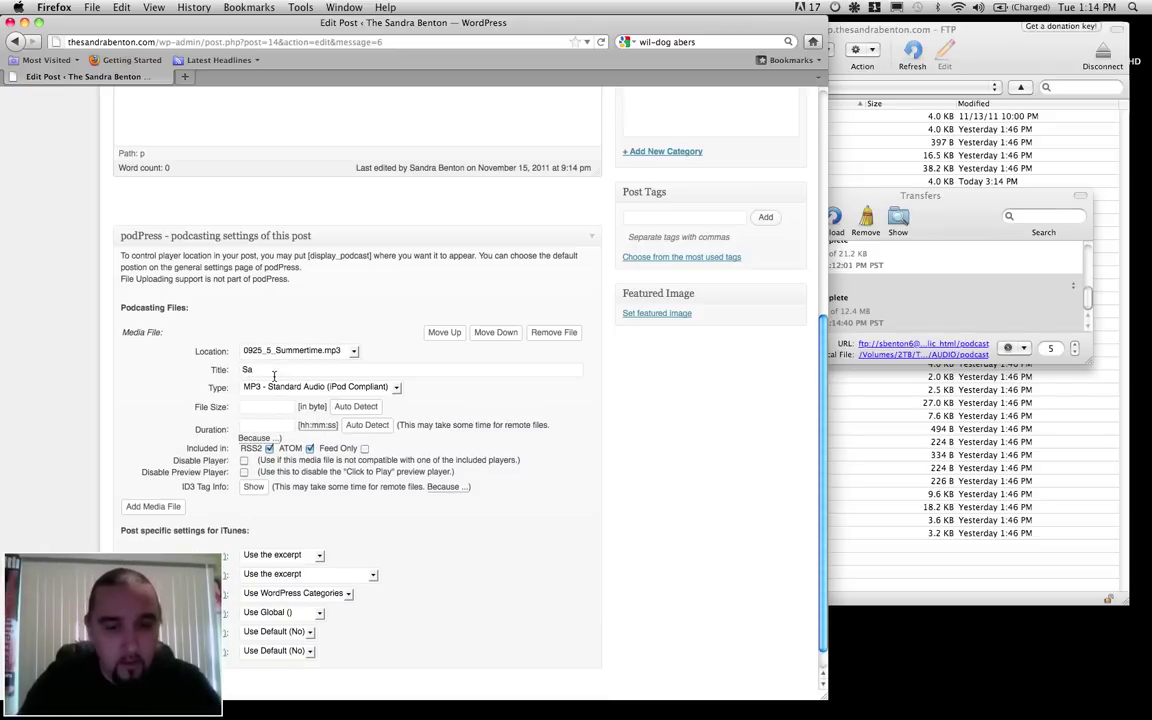
type("n")
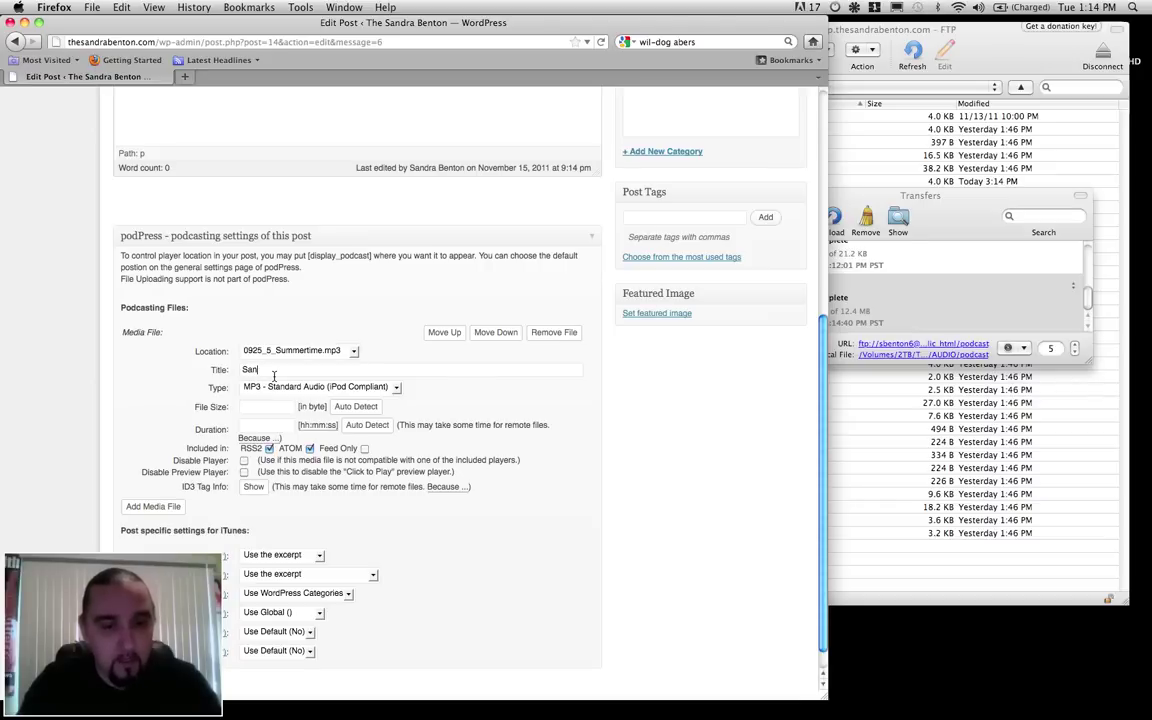
type("dra Benton")
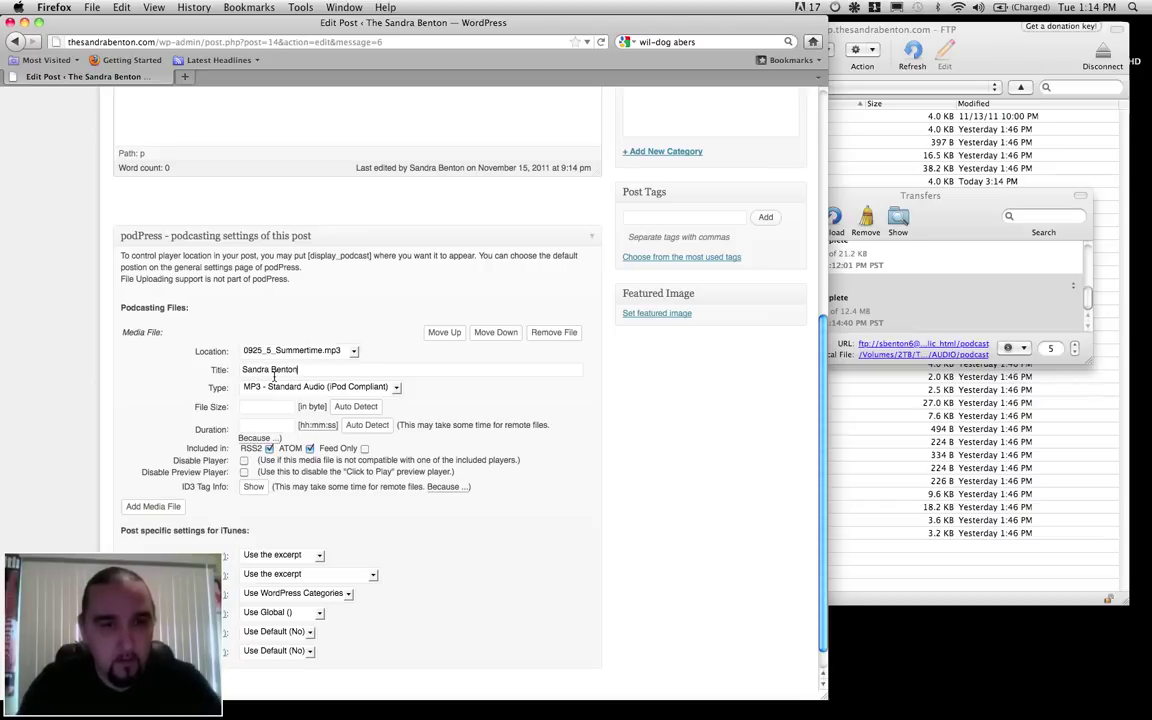
type(" - Summertime")
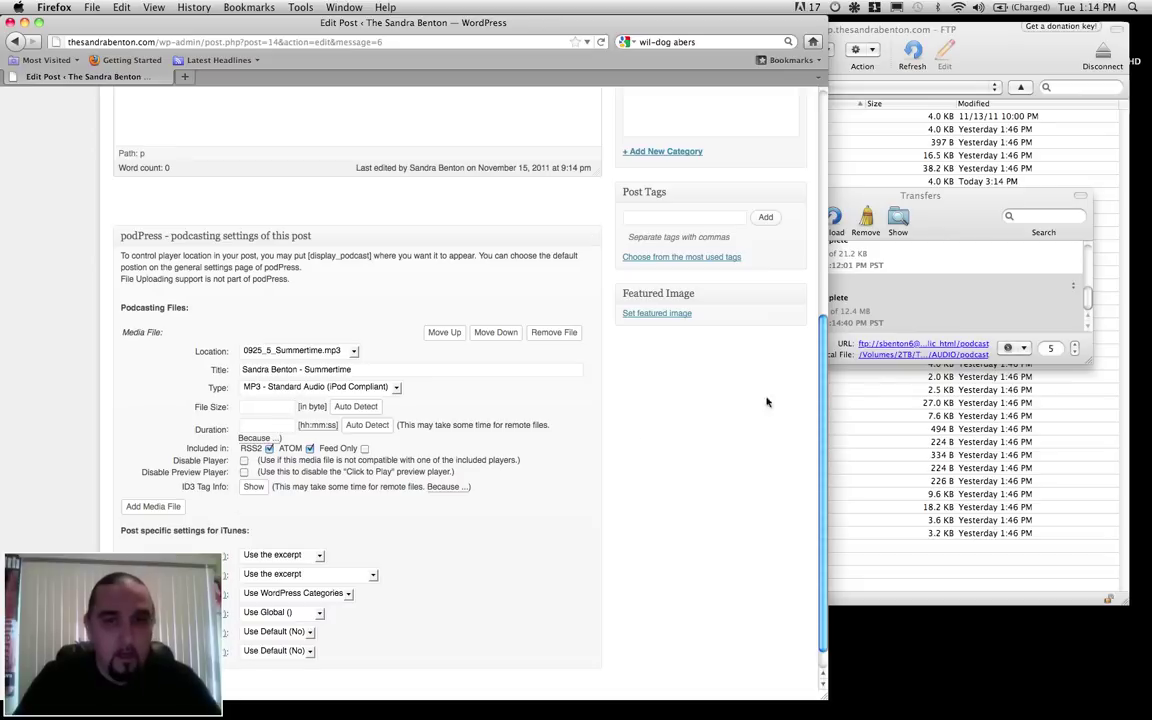
scroll(628, 440, "up", 3)
scroll(628, 440, "up", 1)
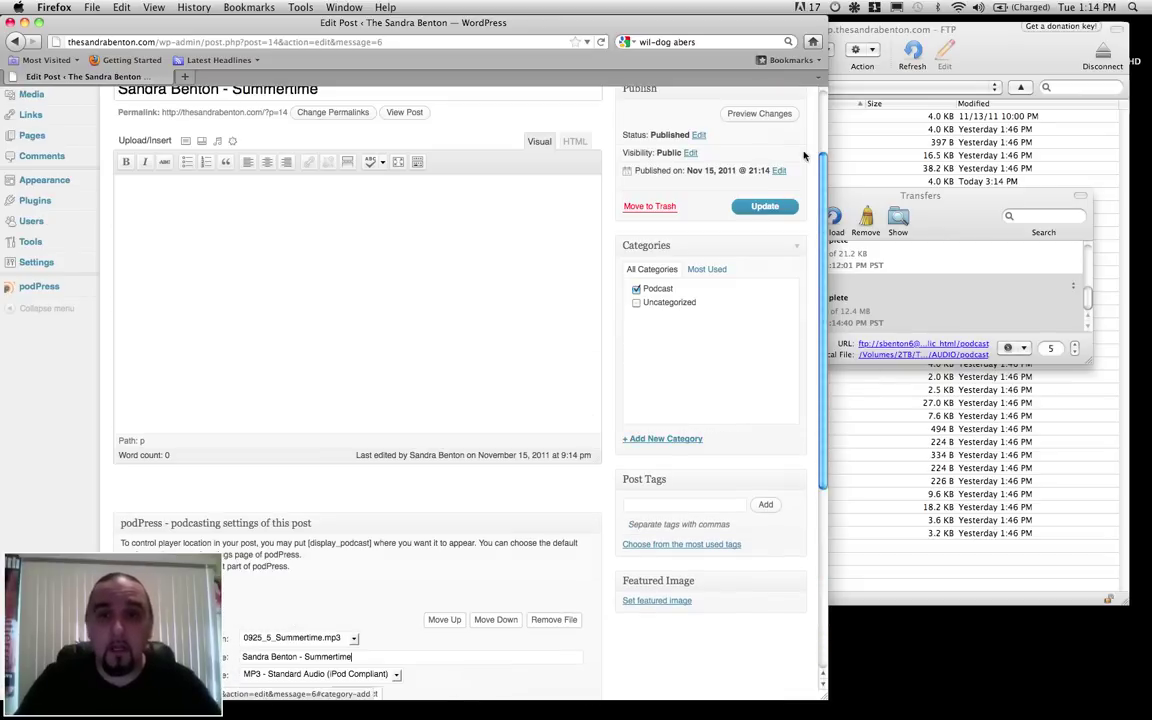
left_click(759, 214)
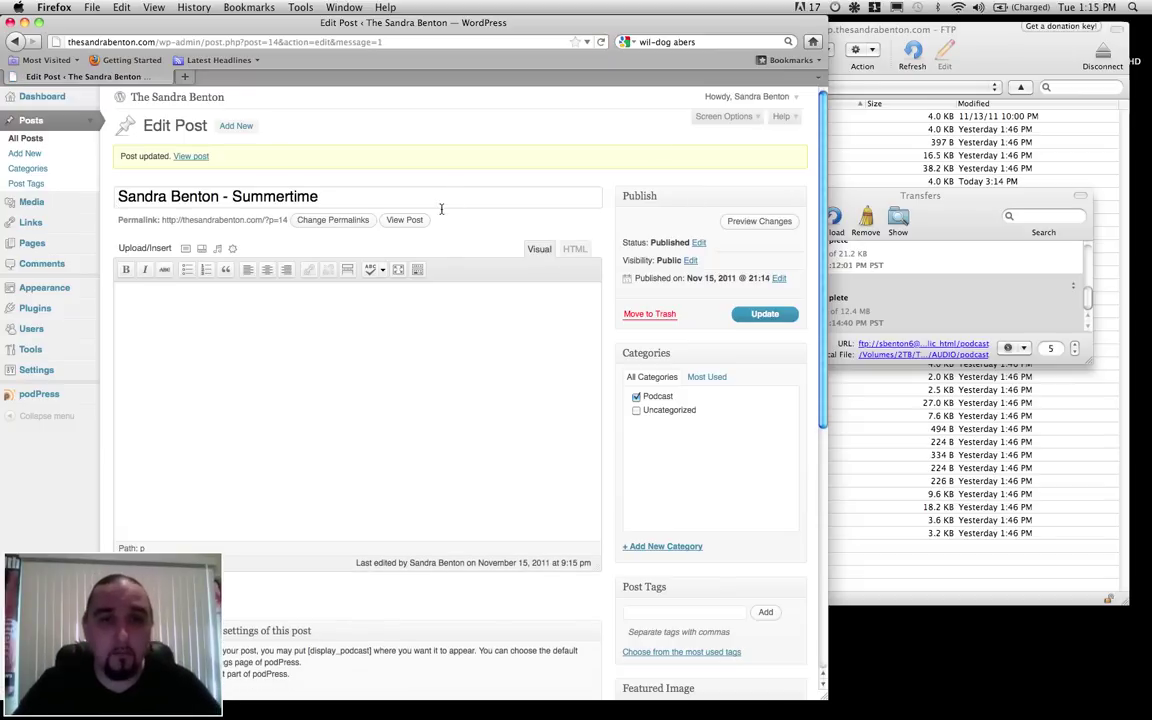
View the live post, play and pause Summertime inline, then test and close the popup player
left_click(406, 221)
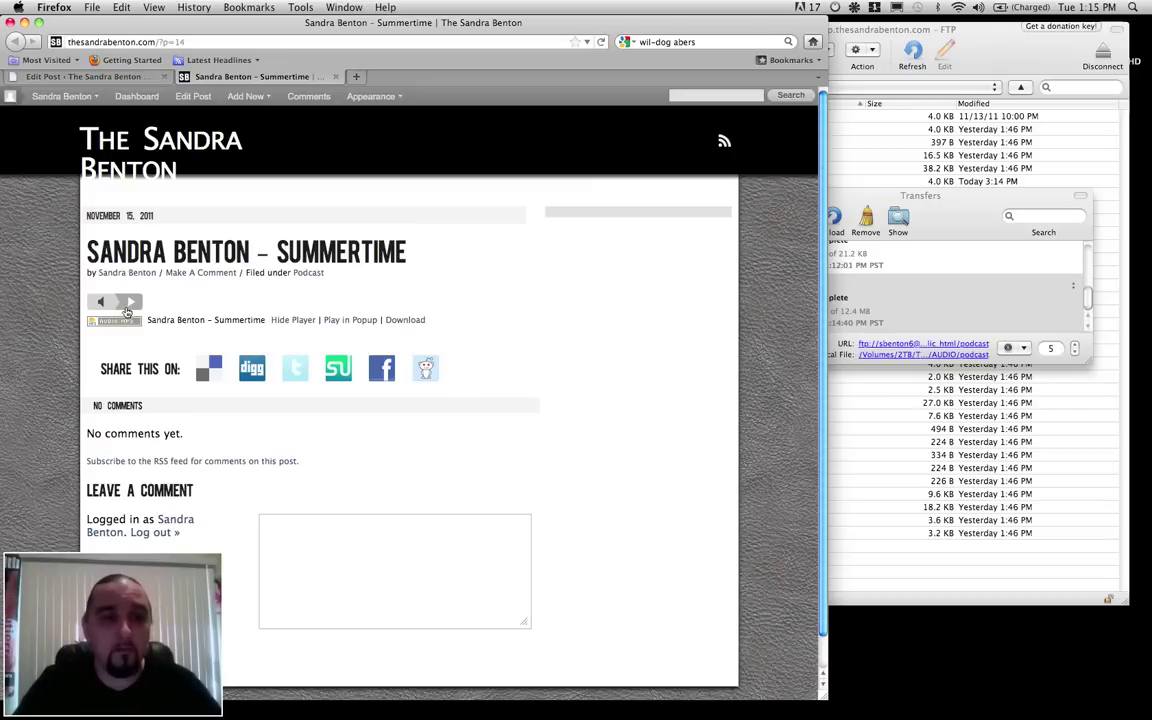
left_click(126, 303)
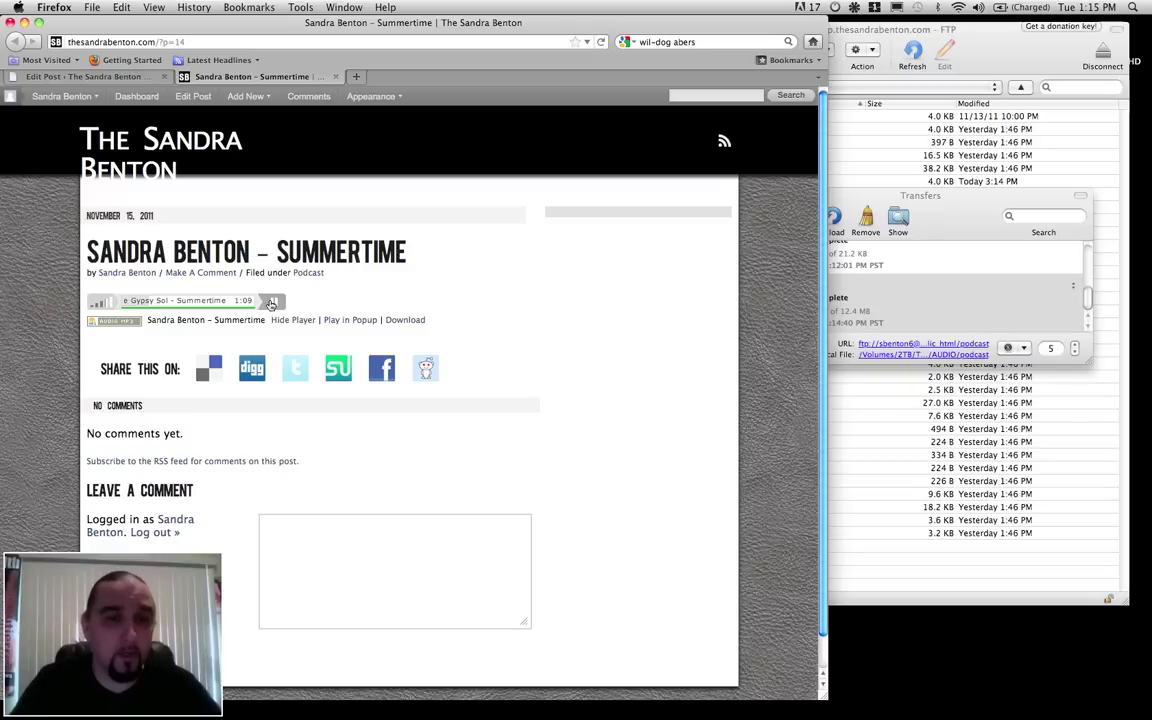
left_click(271, 302)
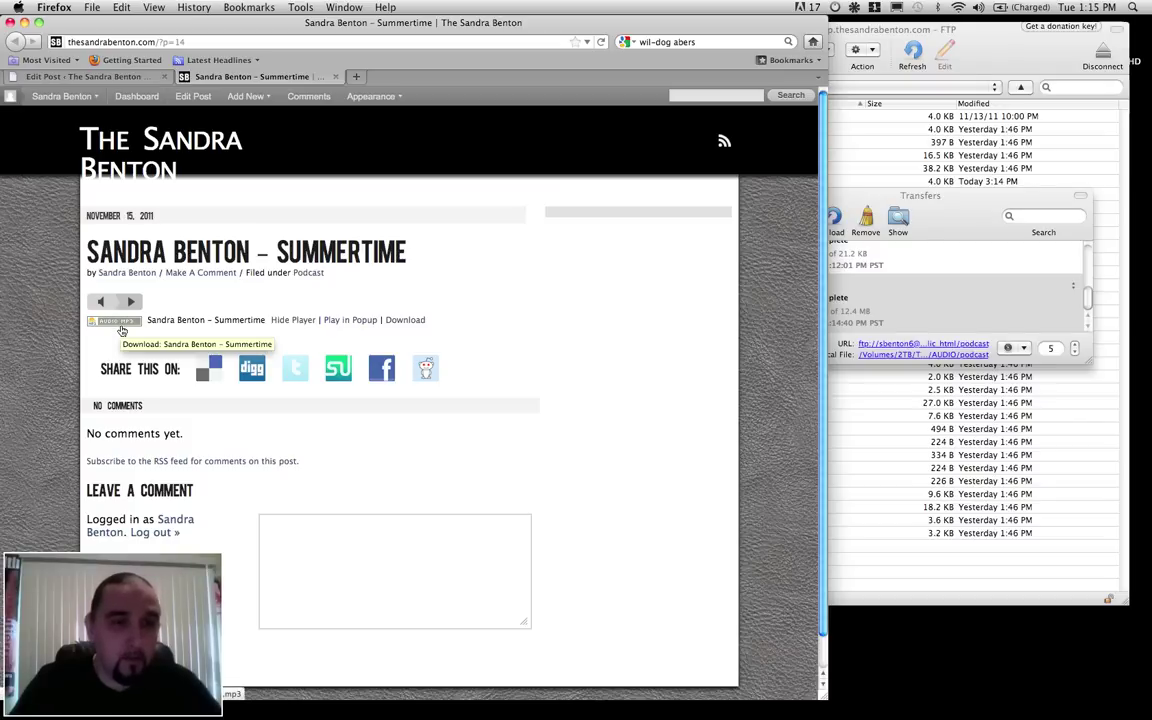
left_click(348, 322)
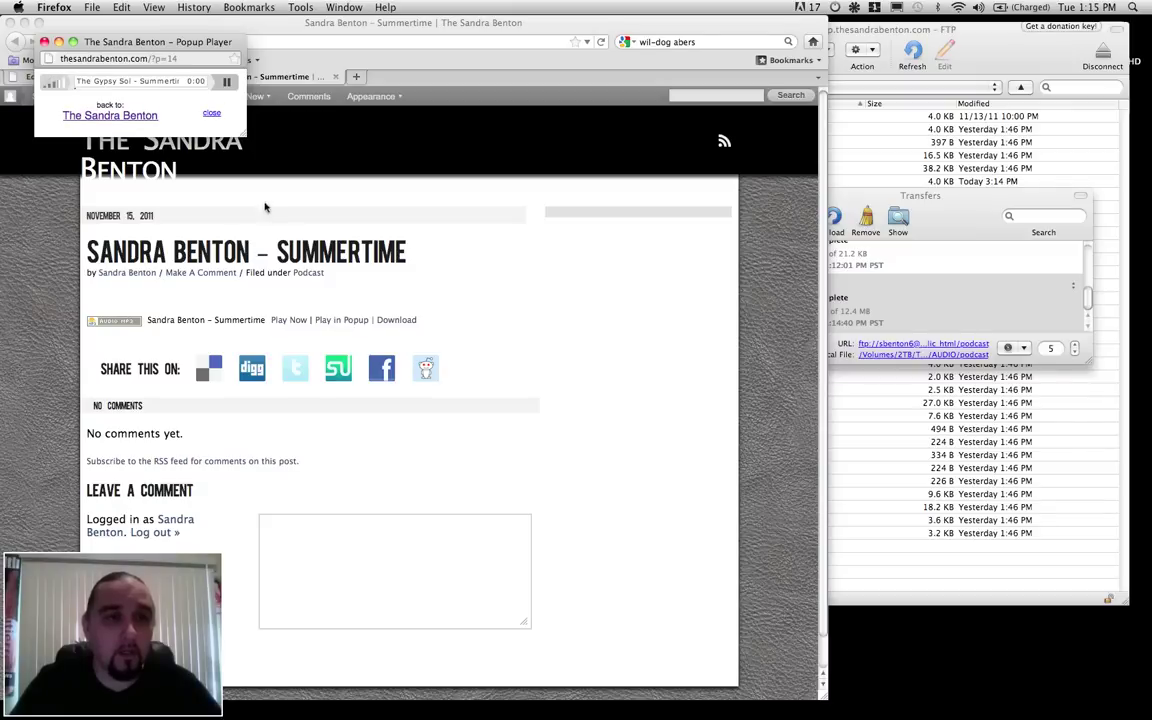
left_click(45, 41)
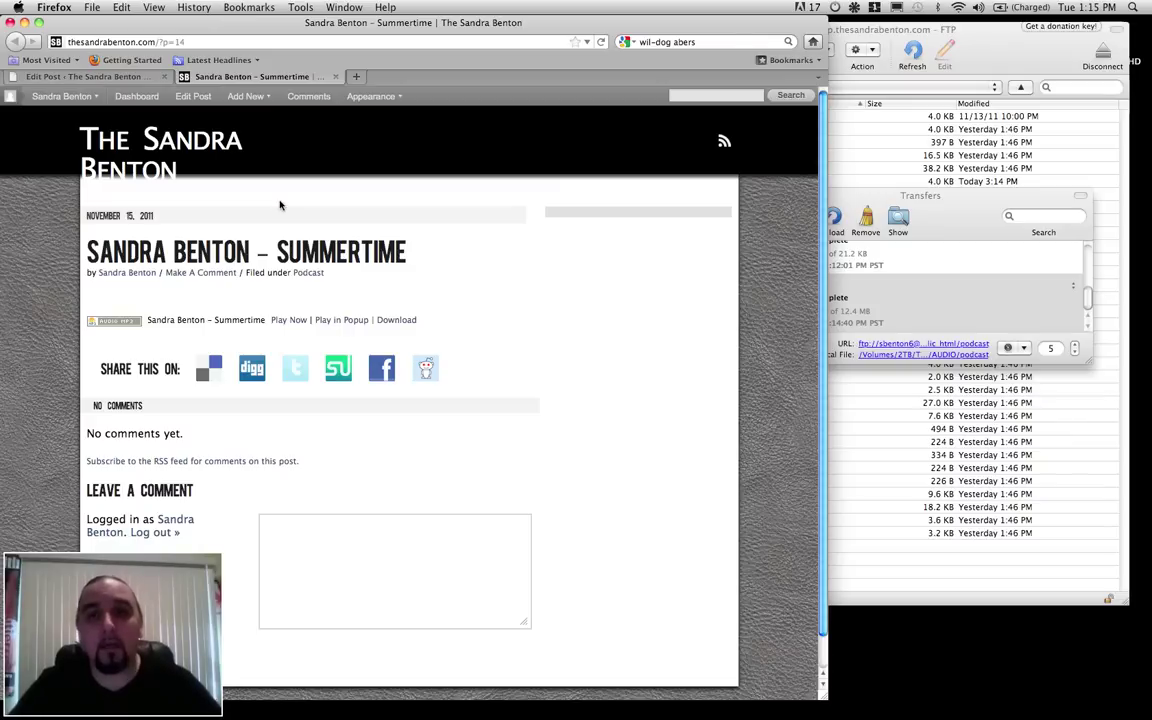
Return to the admin and view podPress General Settings' Post Content options
left_click(84, 77)
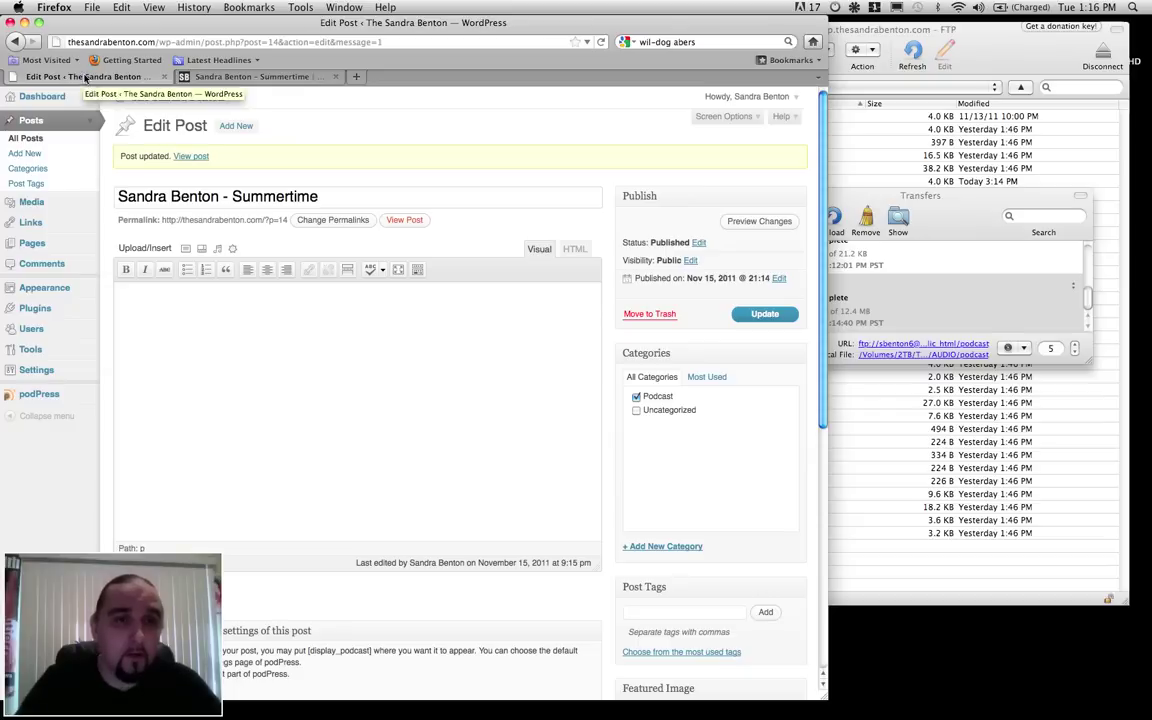
left_click(43, 394)
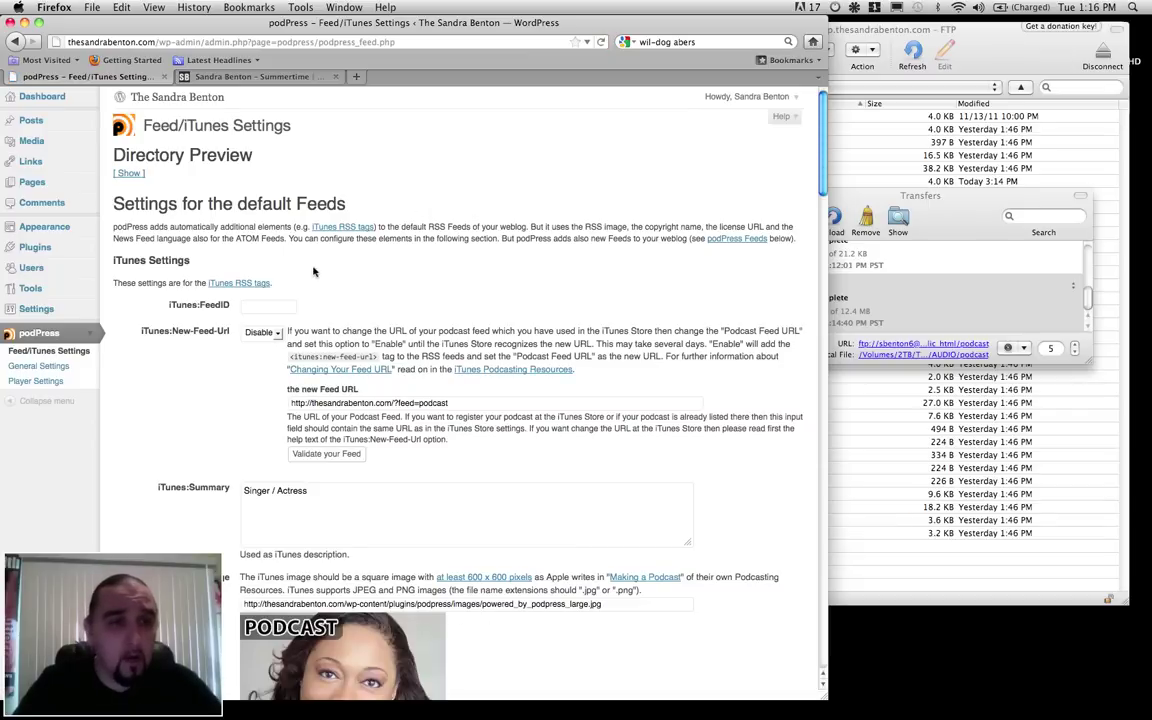
left_click(40, 366)
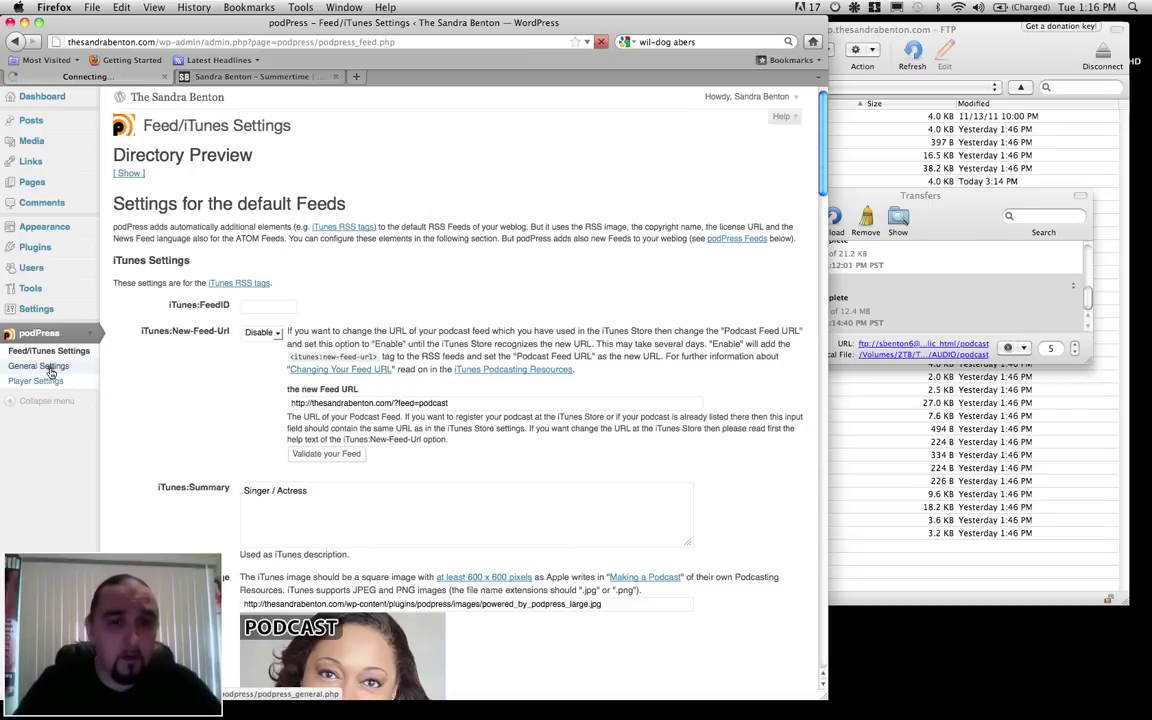
scroll(491, 310, "down", 12)
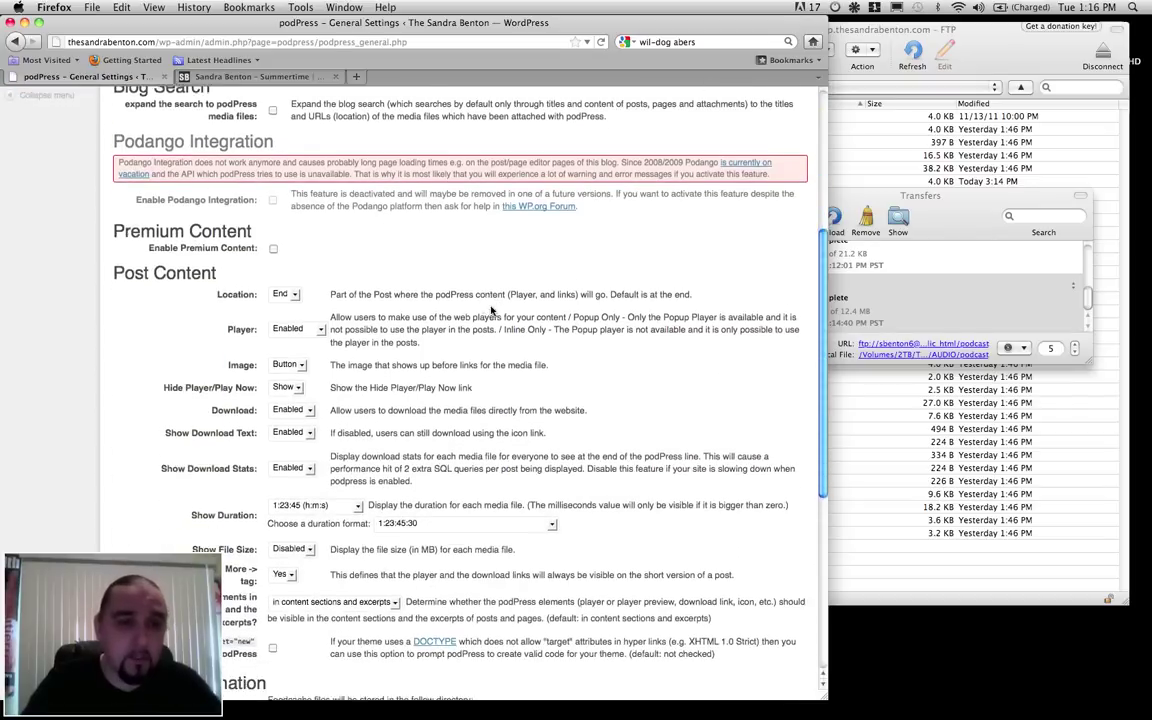
scroll(491, 310, "down", 3)
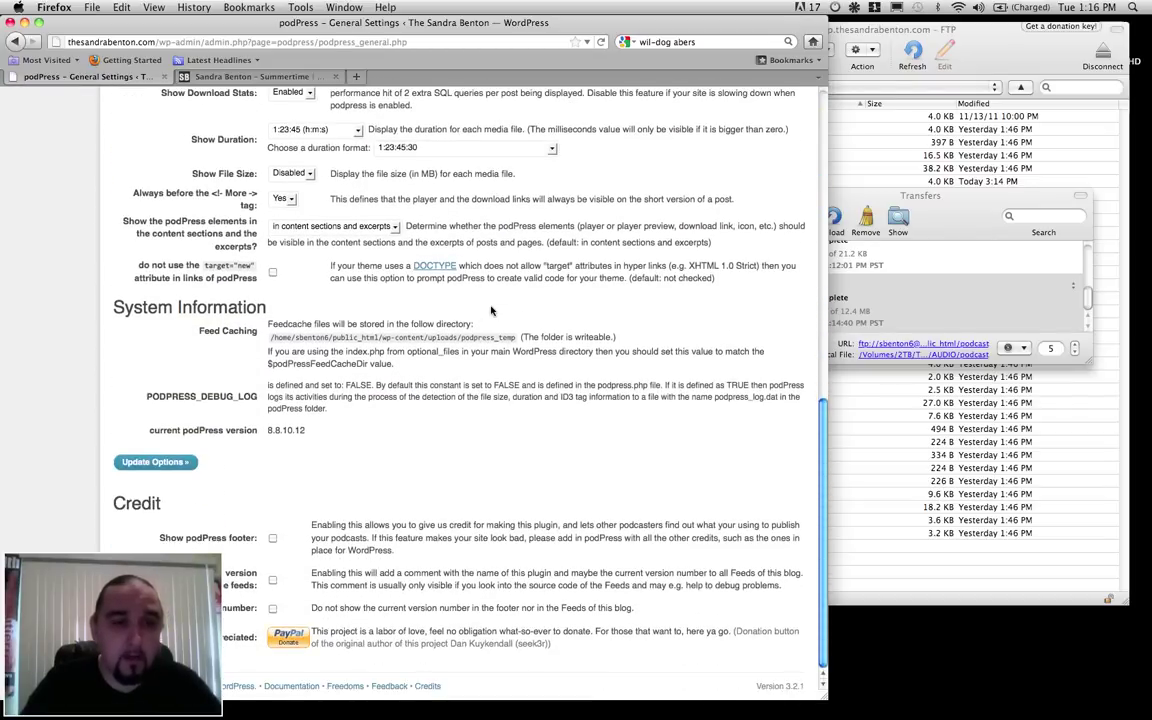
scroll(491, 310, "up", 6)
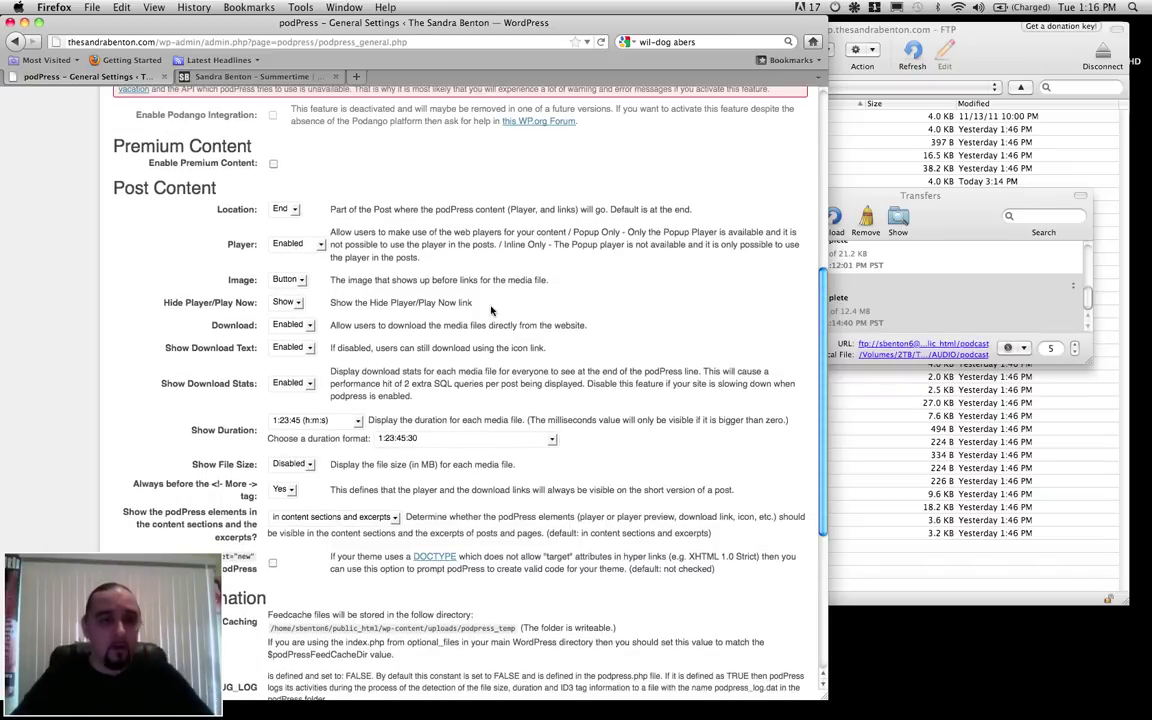